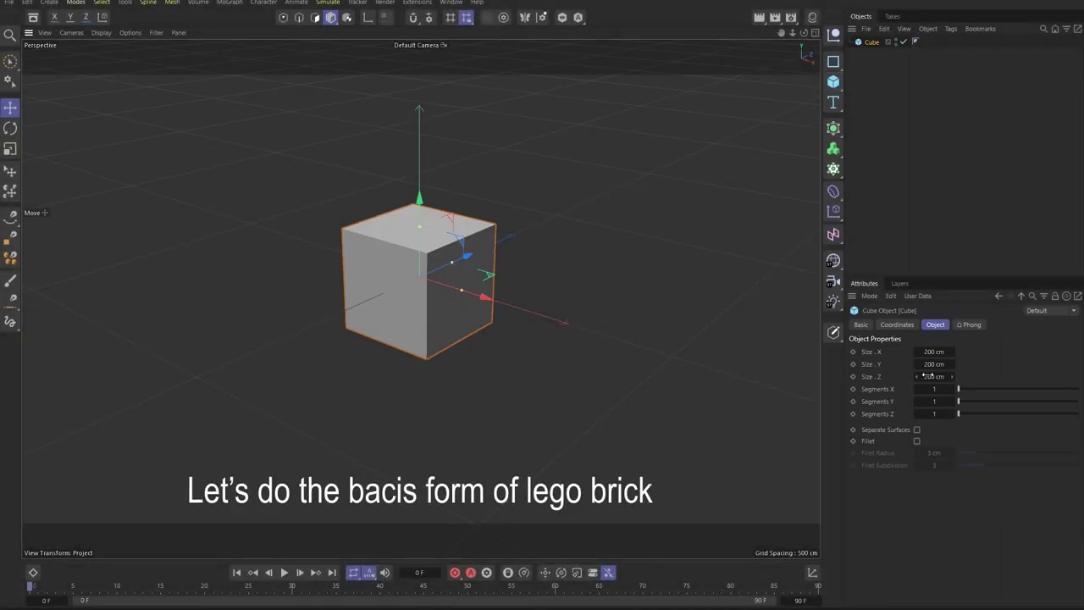
Step: Set the cube's size to 50 cm on X, Y and Z
{"action": "type", "text": "50"}
{"action": "key", "text": "Tab"}
{"action": "type", "text": "50"}
{"action": "key", "text": "Tab"}
{"action": "type", "text": "50"}
{"action": "key", "text": "Return"}
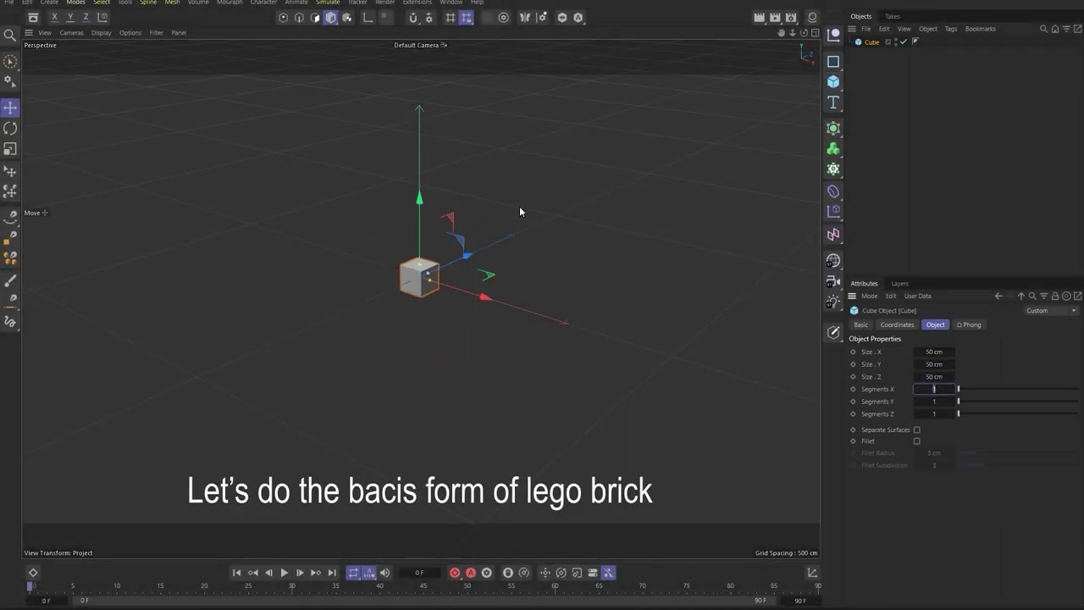
Step: Add a cylinder and shrink it into a short, thin stud on top of the cube
{"action": "scroll", "coordinate": [437, 266], "scroll_direction": "up", "scroll_amount": 5}
{"action": "left_click", "coordinate": [834, 82]}
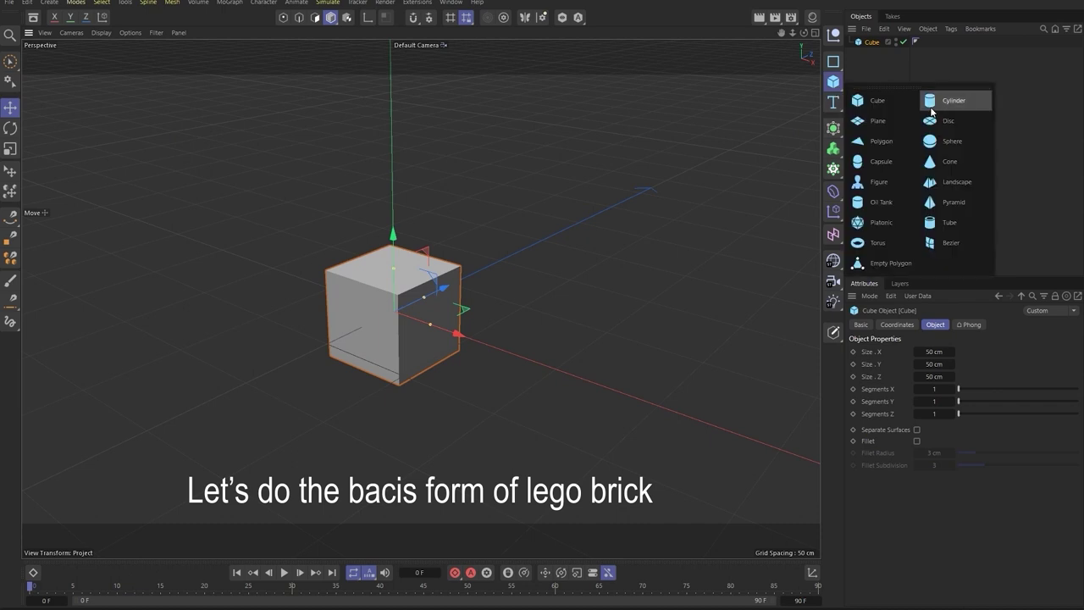
{"action": "left_click", "coordinate": [922, 105]}
{"action": "mouse_move", "coordinate": [472, 140]}
{"action": "left_mouse_down"}
{"action": "mouse_move", "coordinate": [429, 142]}
{"action": "mouse_move", "coordinate": [392, 228]}
{"action": "left_mouse_up"}
Step: Show wireframe lines over the shaded objects in the viewport
{"action": "scroll", "coordinate": [428, 258], "scroll_direction": "up", "scroll_amount": 1}
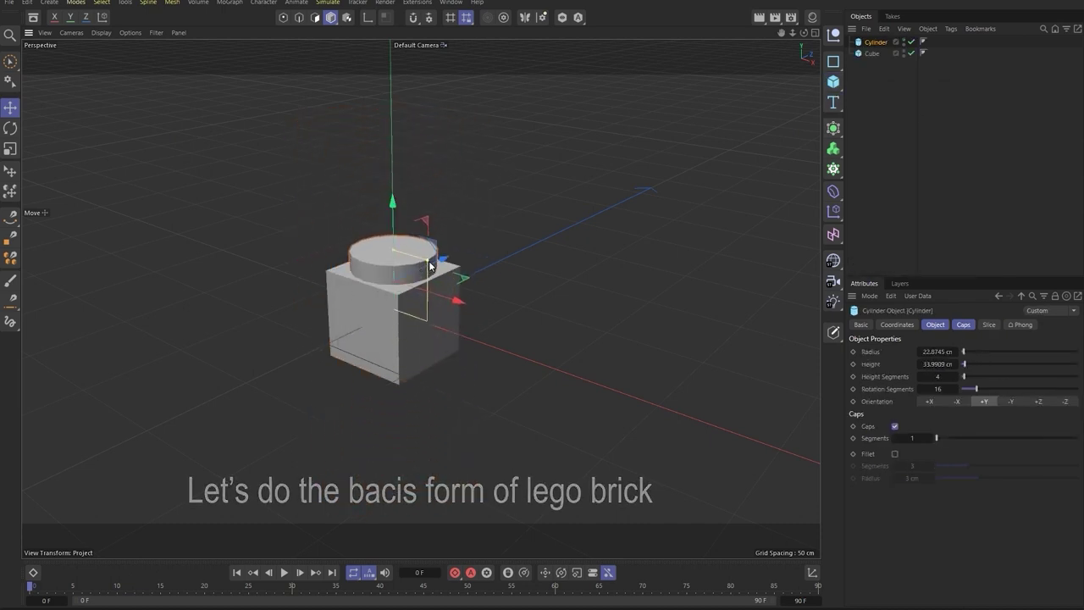
{"action": "left_click", "coordinate": [103, 34]}
{"action": "left_click", "coordinate": [116, 78]}
Step: Give the cylinder 66 rotation segments and a 1 cm caps fillet
{"action": "scroll", "coordinate": [427, 258], "scroll_direction": "up", "scroll_amount": 1}
{"action": "left_click_drag", "start_coordinate": [976, 389], "coordinate": [1039, 397]}
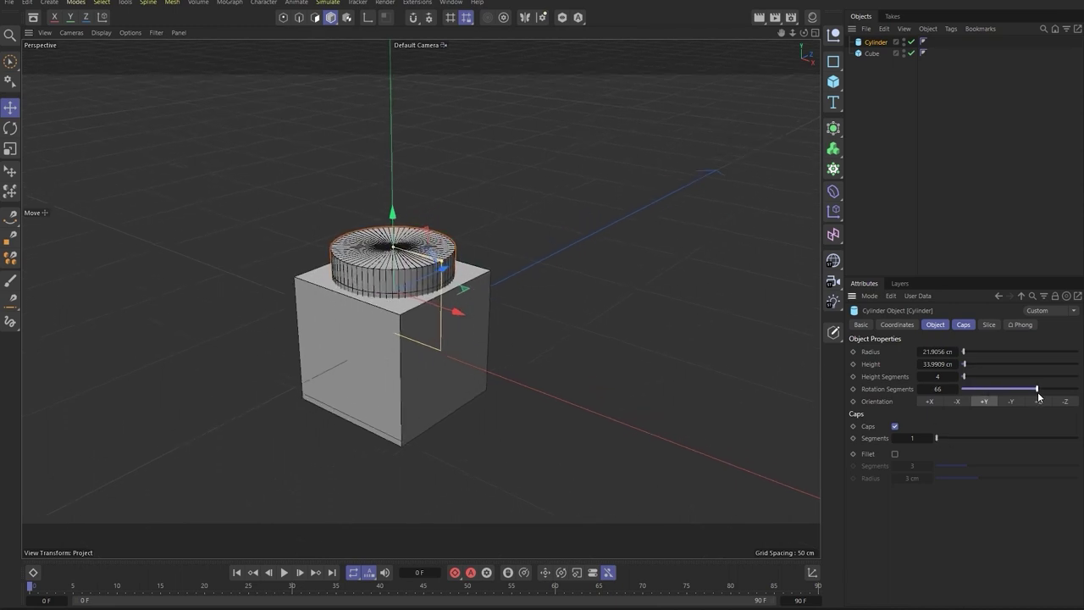
{"action": "left_click", "coordinate": [964, 324]}
{"action": "left_click", "coordinate": [895, 379]}
{"action": "left_click_drag", "start_coordinate": [974, 403], "coordinate": [948, 405]}
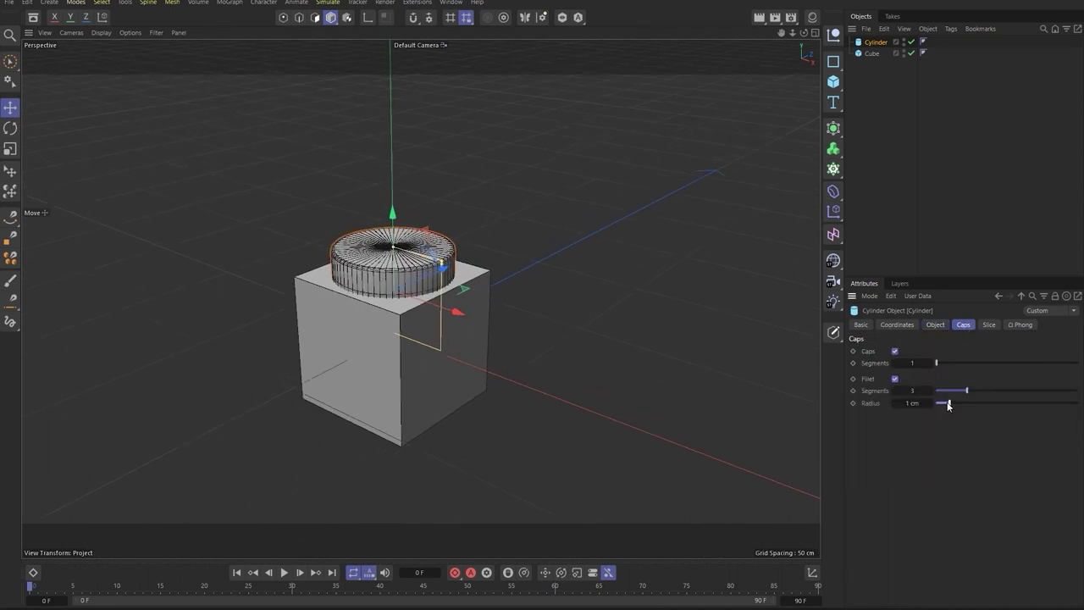
Step: Enable a 1 cm fillet on the cube's edges
{"action": "left_click", "coordinate": [408, 365]}
{"action": "left_click", "coordinate": [916, 440]}
{"action": "left_click_drag", "start_coordinate": [981, 453], "coordinate": [966, 453]}
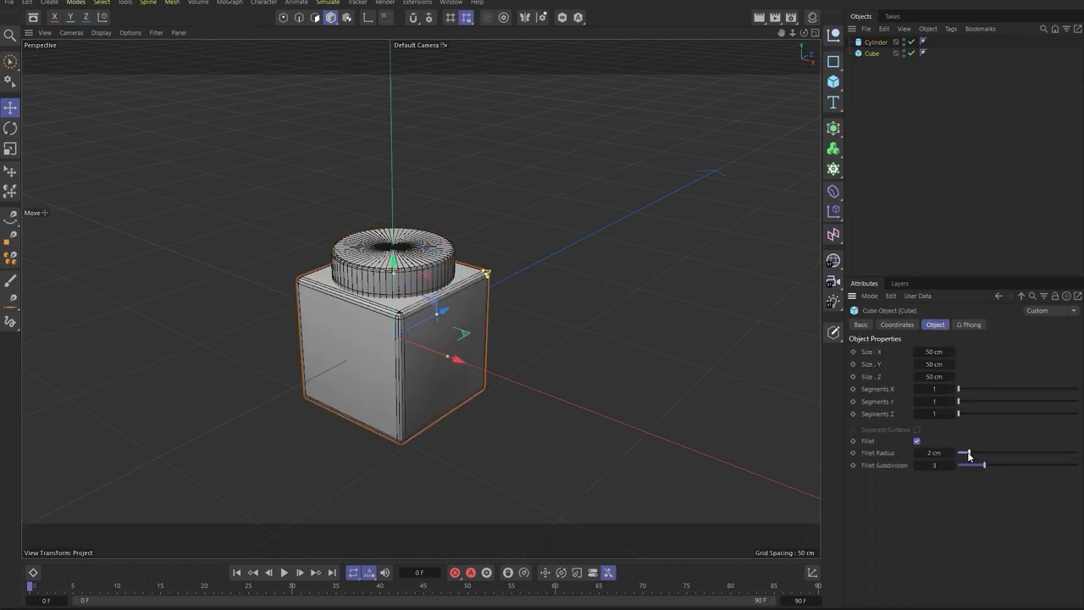
{"action": "left_click_drag", "start_coordinate": [416, 219], "coordinate": [474, 217], "text": "alt"}
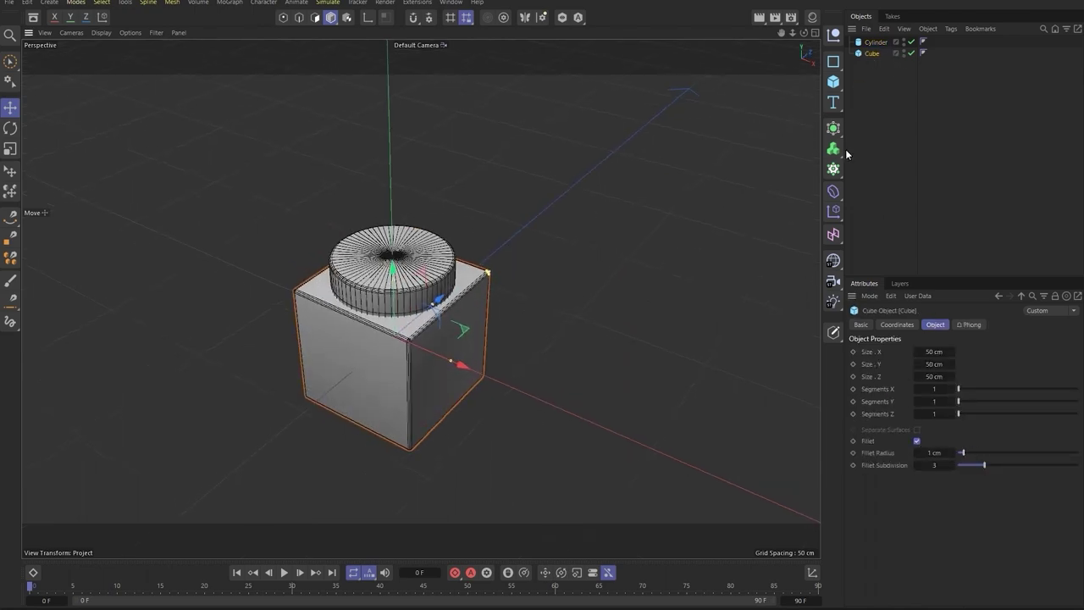
{"action": "left_click", "coordinate": [833, 102]}
Step: Add a 3D Text object at 10 cm height and move it above the stud
{"action": "left_click", "coordinate": [866, 116]}
{"action": "left_click_drag", "start_coordinate": [475, 280], "coordinate": [518, 281], "text": "alt"}
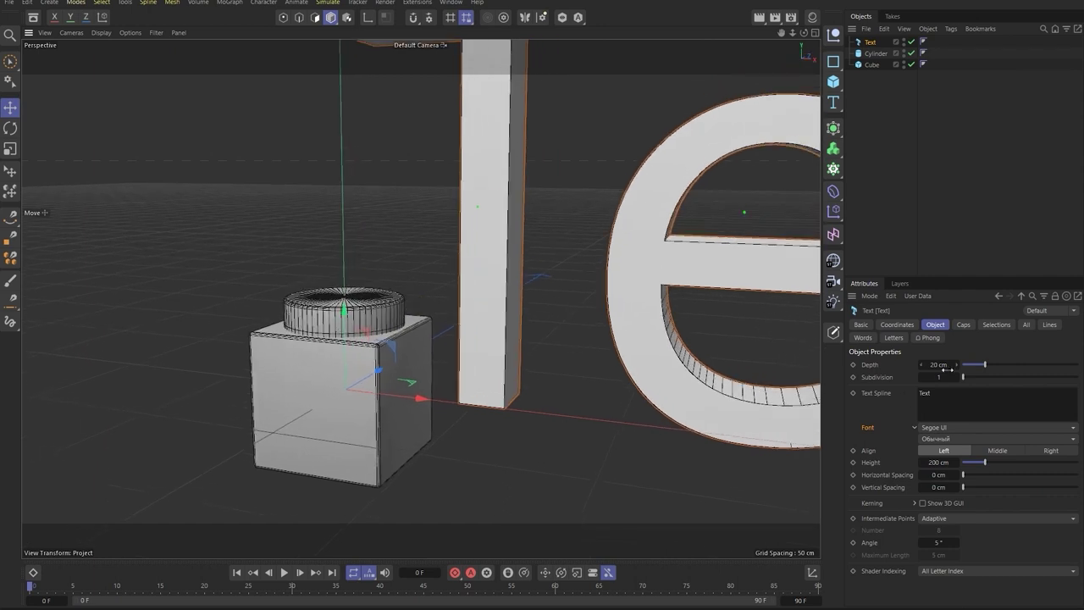
{"action": "left_click", "coordinate": [940, 463]}
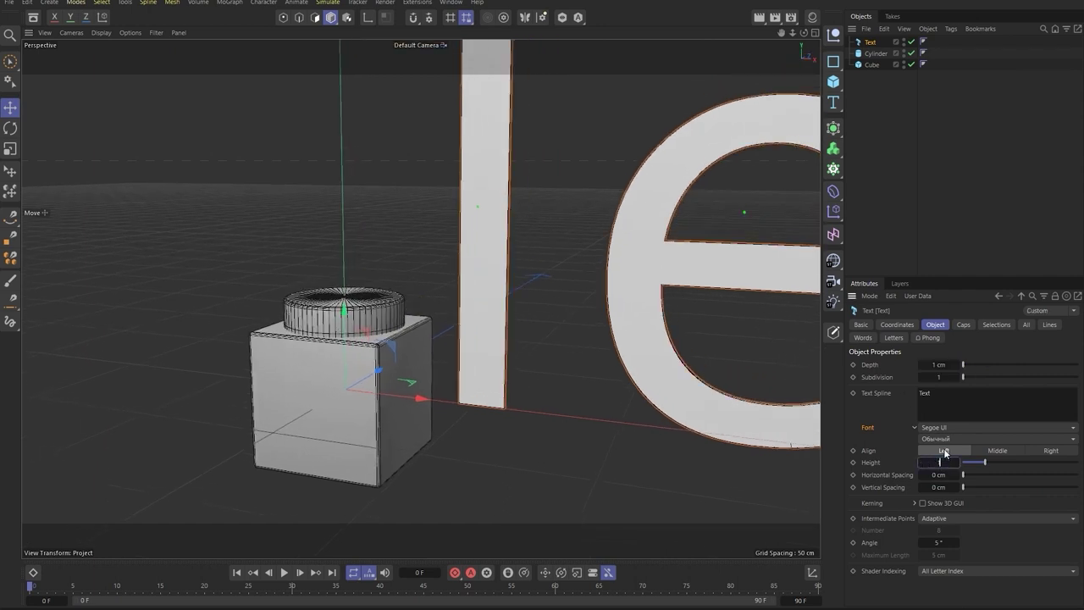
{"action": "type", "text": "10"}
{"action": "key", "text": "Return"}
{"action": "left_click_drag", "start_coordinate": [344, 339], "coordinate": [339, 204]}
{"action": "left_click_drag", "start_coordinate": [364, 254], "coordinate": [398, 220], "text": "alt"}
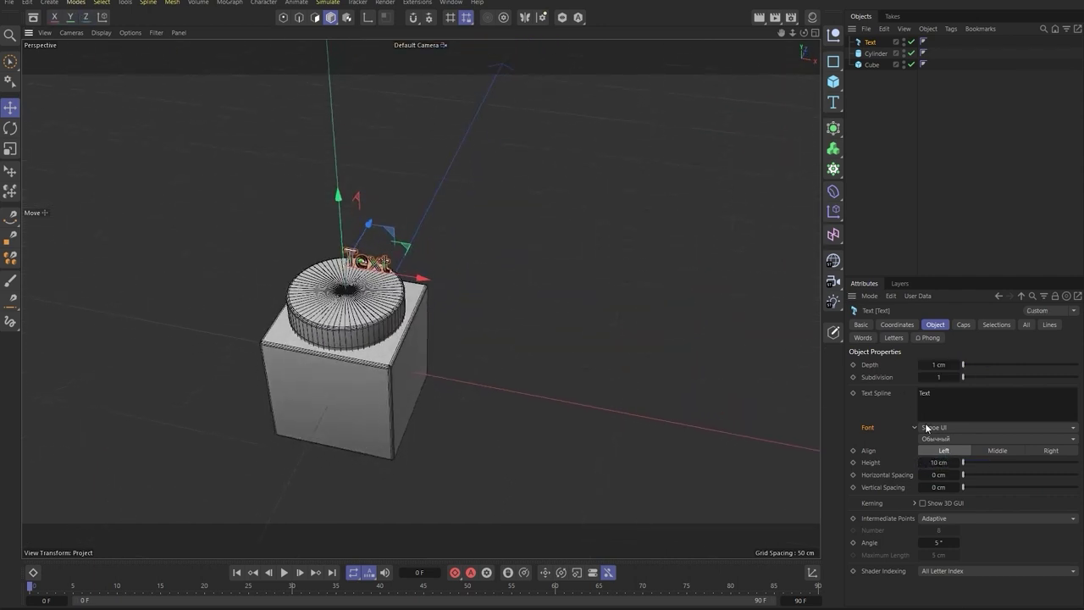
Step: Set the text depth to 3 cm and its height to 27 cm
{"action": "type", "text": "3"}
{"action": "key", "text": "Tab"}
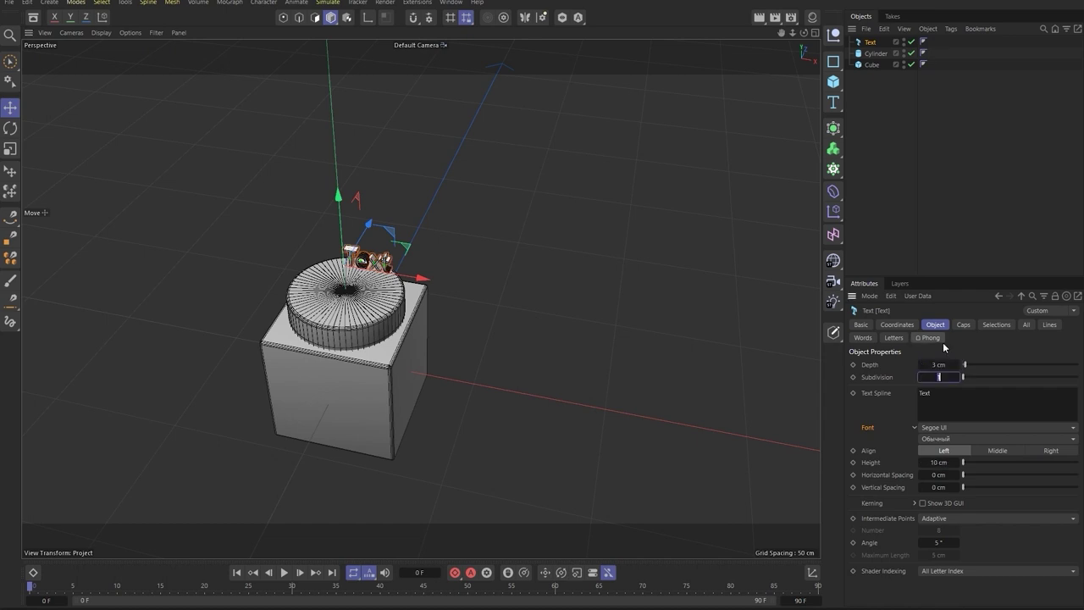
{"action": "left_click_drag", "start_coordinate": [942, 463], "coordinate": [954, 462]}
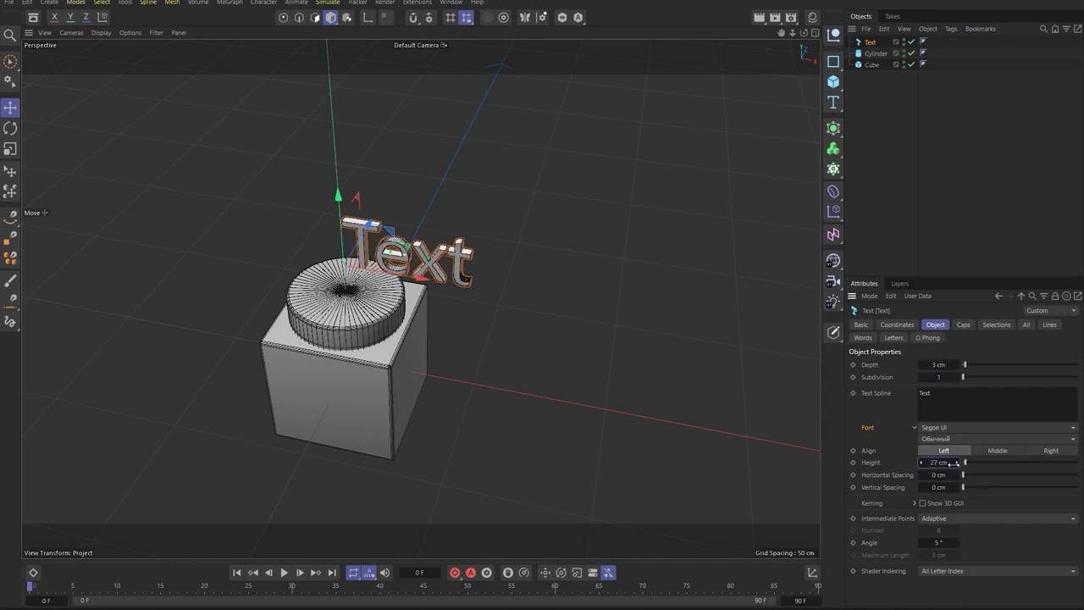
{"action": "mouse_move", "coordinate": [548, 240]}
{"action": "left_mouse_down", "text": "alt"}
{"action": "mouse_move", "coordinate": [448, 246]}
{"action": "mouse_move", "coordinate": [435, 227]}
{"action": "left_mouse_up", "text": "alt"}
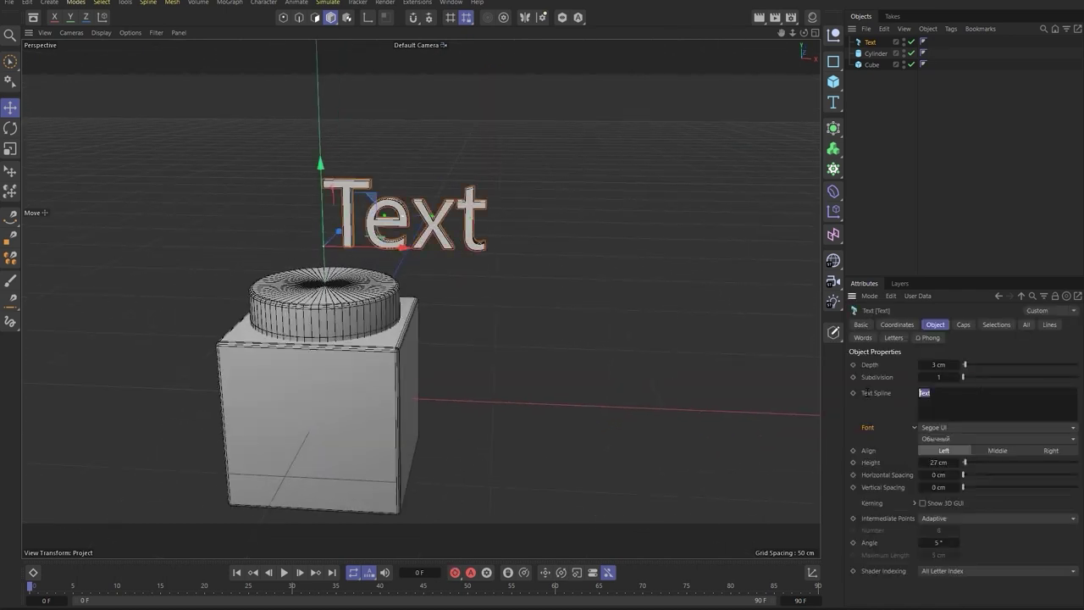
{"action": "left_click", "coordinate": [921, 395]}
{"action": "type", "text": "LEGO"}
Step: Change the text to LEGO and try Rockwell Extra Bold and other fonts
{"action": "left_click", "coordinate": [903, 416]}
{"action": "left_click", "coordinate": [996, 427]}
{"action": "left_click", "coordinate": [940, 240]}
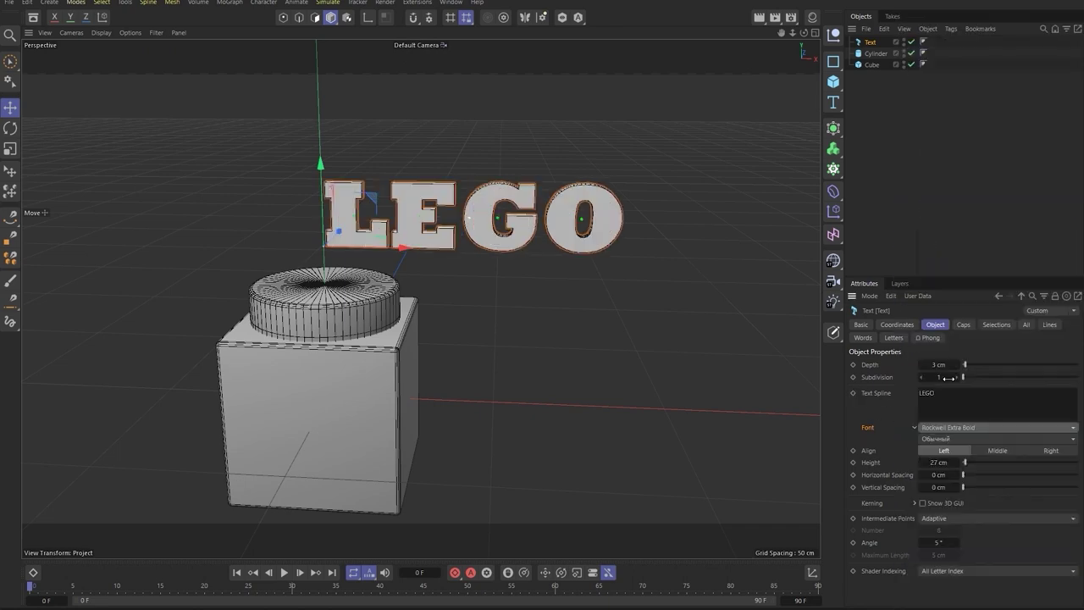
{"action": "scroll", "coordinate": [968, 423], "scroll_direction": "down", "scroll_amount": 1}
{"action": "scroll", "coordinate": [952, 422], "scroll_direction": "down", "scroll_amount": 1}
{"action": "left_click", "coordinate": [952, 427]}
{"action": "scroll", "coordinate": [936, 138], "scroll_direction": "up", "scroll_amount": 3}
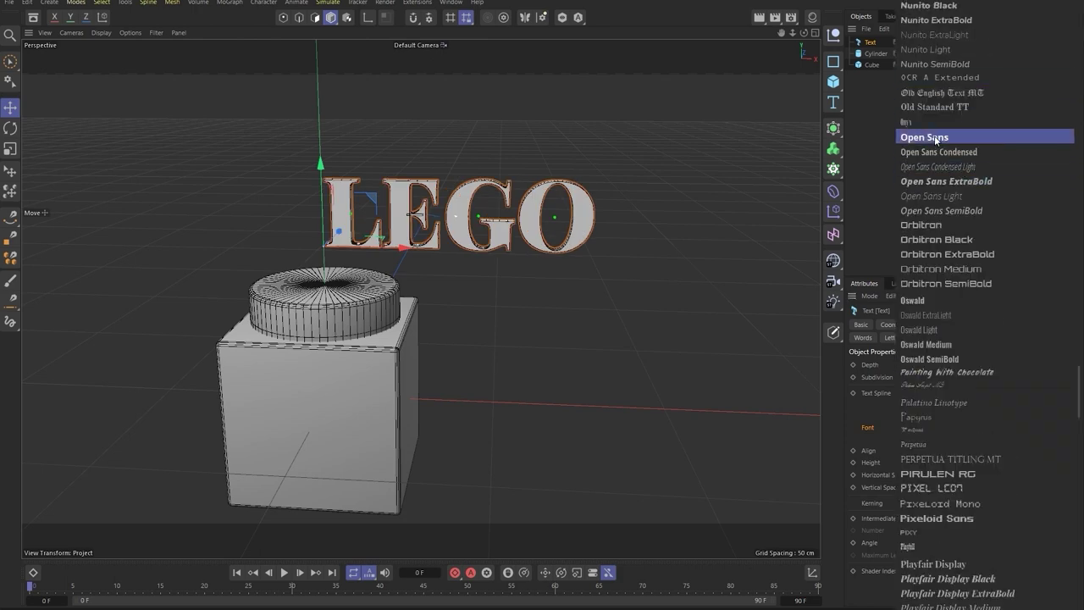
{"action": "scroll", "coordinate": [934, 135], "scroll_direction": "up", "scroll_amount": 5}
{"action": "scroll", "coordinate": [940, 127], "scroll_direction": "up", "scroll_amount": 5}
{"action": "left_click", "coordinate": [945, 220]}
Step: Set the LEGO text's font to Bebas
{"action": "left_click", "coordinate": [996, 427]}
{"action": "scroll", "coordinate": [934, 456], "scroll_direction": "up", "scroll_amount": 5}
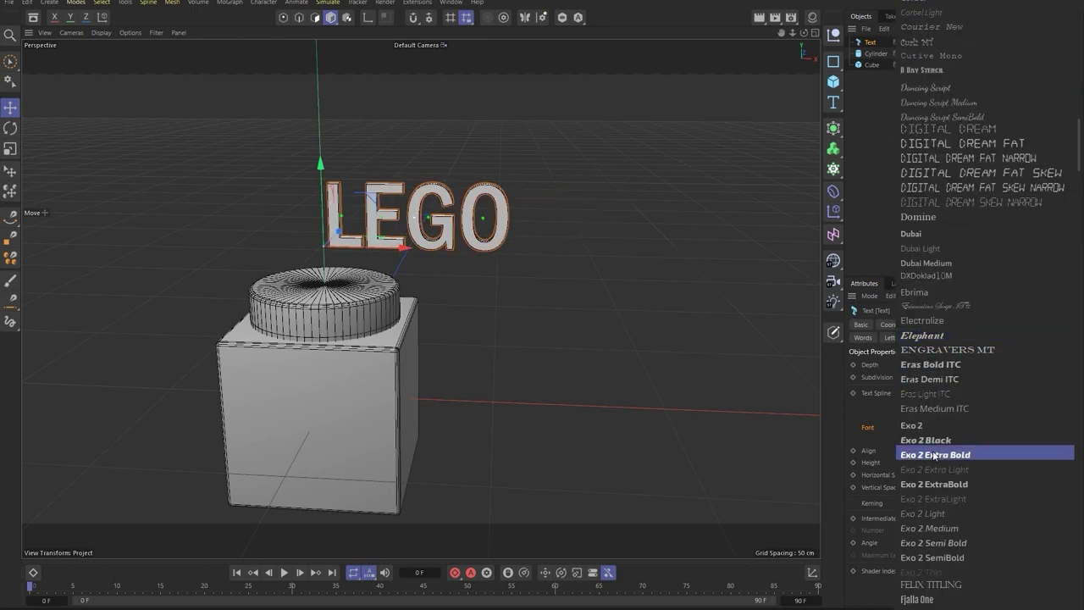
{"action": "scroll", "coordinate": [961, 429], "scroll_direction": "up", "scroll_amount": 3}
{"action": "scroll", "coordinate": [948, 314], "scroll_direction": "up", "scroll_amount": 3}
{"action": "scroll", "coordinate": [923, 170], "scroll_direction": "up", "scroll_amount": 2}
{"action": "left_click", "coordinate": [914, 94]}
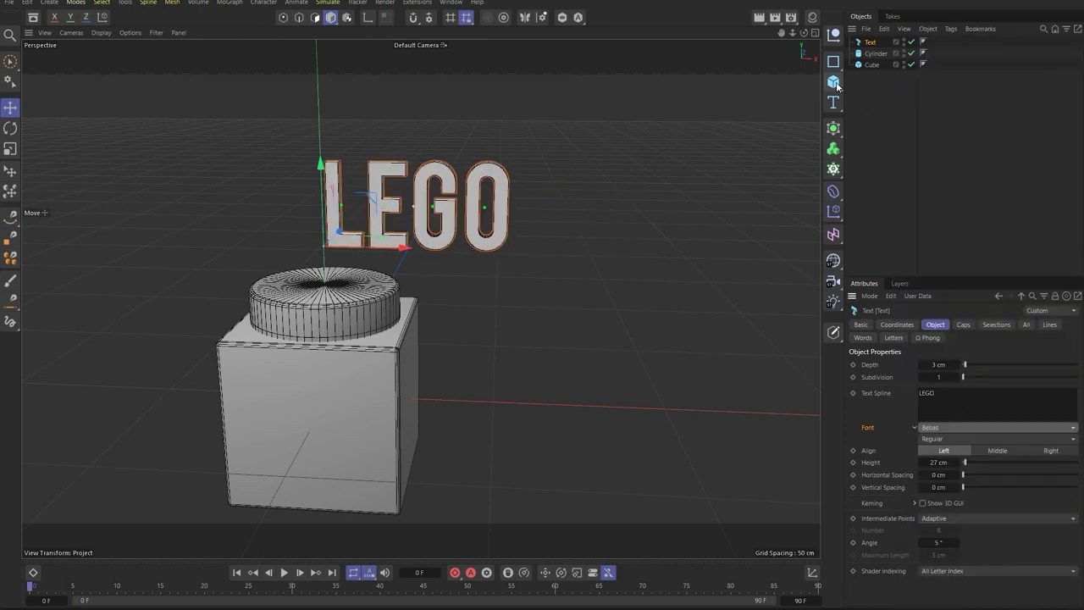
{"action": "left_click", "coordinate": [833, 191]}
Step: Add a Shear deformer under the text with 26% strength
{"action": "left_click", "coordinate": [863, 226], "text": "shift"}
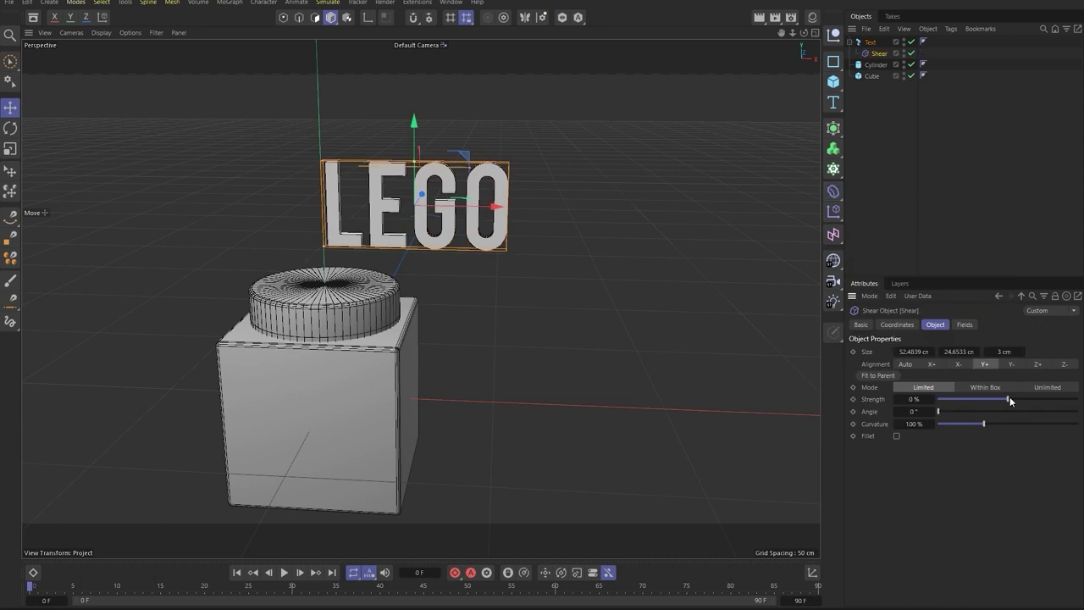
{"action": "mouse_move", "coordinate": [1009, 399]}
{"action": "left_mouse_down"}
{"action": "mouse_move", "coordinate": [1028, 403]}
{"action": "mouse_move", "coordinate": [925, 426]}
{"action": "left_mouse_up"}
{"action": "left_click_drag", "start_coordinate": [510, 268], "coordinate": [458, 324], "text": "alt"}
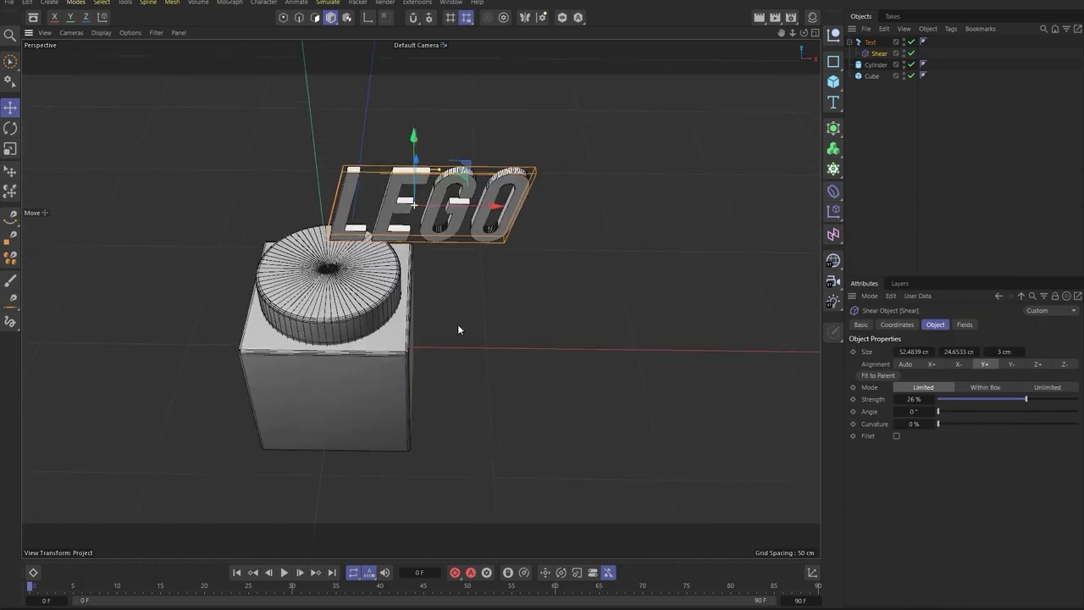
Step: Center the text on its origin and rotate it to lie on the stud
{"action": "key", "text": "r"}
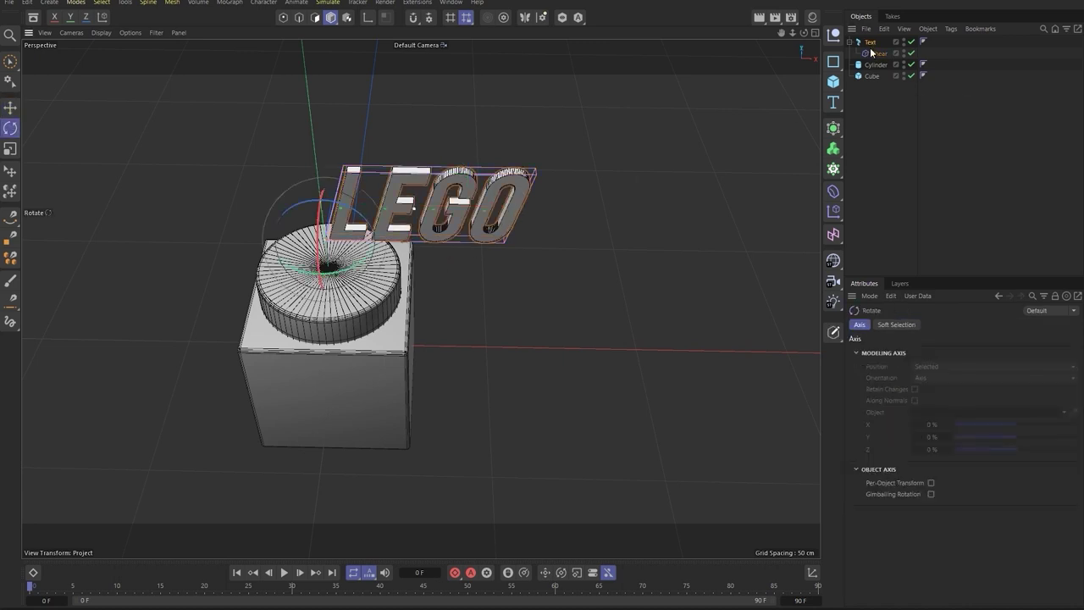
{"action": "left_click", "coordinate": [870, 43]}
{"action": "left_click", "coordinate": [997, 450]}
{"action": "mouse_move", "coordinate": [319, 258]}
{"action": "left_mouse_down"}
{"action": "mouse_move", "coordinate": [341, 140]}
{"action": "mouse_move", "coordinate": [362, 251]}
{"action": "mouse_move", "coordinate": [386, 284]}
{"action": "mouse_move", "coordinate": [423, 301]}
{"action": "mouse_move", "coordinate": [332, 256]}
{"action": "left_mouse_up"}
Step: Scale the LEGO text down, lower it onto the stud top, and select all parts
{"action": "key", "text": "e"}
{"action": "key", "text": "t"}
{"action": "key", "text": "e"}
{"action": "key", "text": "t"}
{"action": "key", "text": "e"}
{"action": "key", "text": "t"}
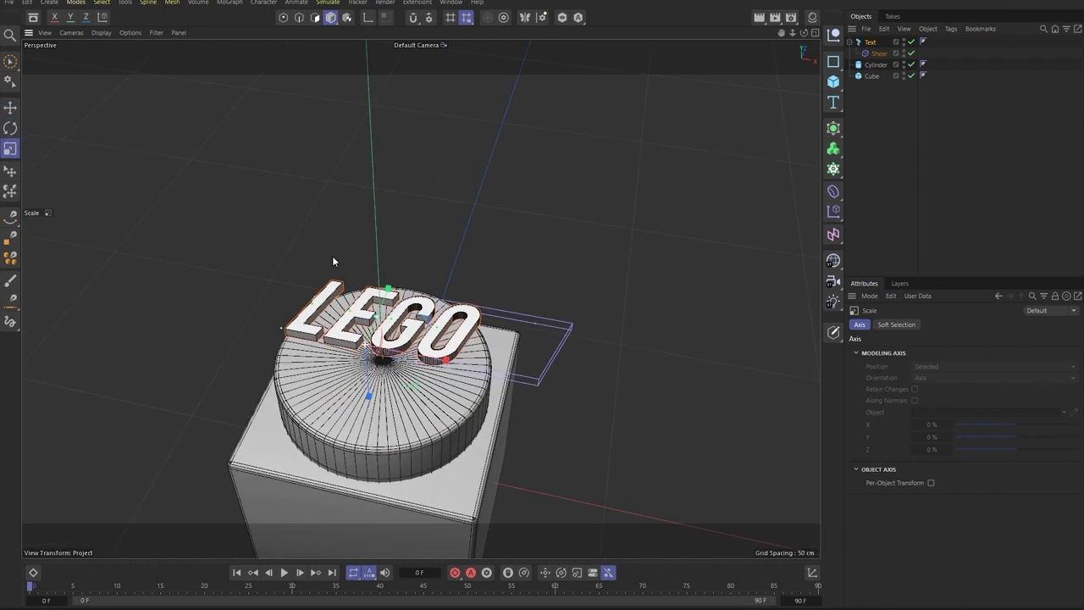
{"action": "key", "text": "e"}
{"action": "mouse_move", "coordinate": [373, 338]}
{"action": "left_mouse_down"}
{"action": "mouse_move", "coordinate": [366, 446]}
{"action": "mouse_move", "coordinate": [422, 311]}
{"action": "left_mouse_up"}
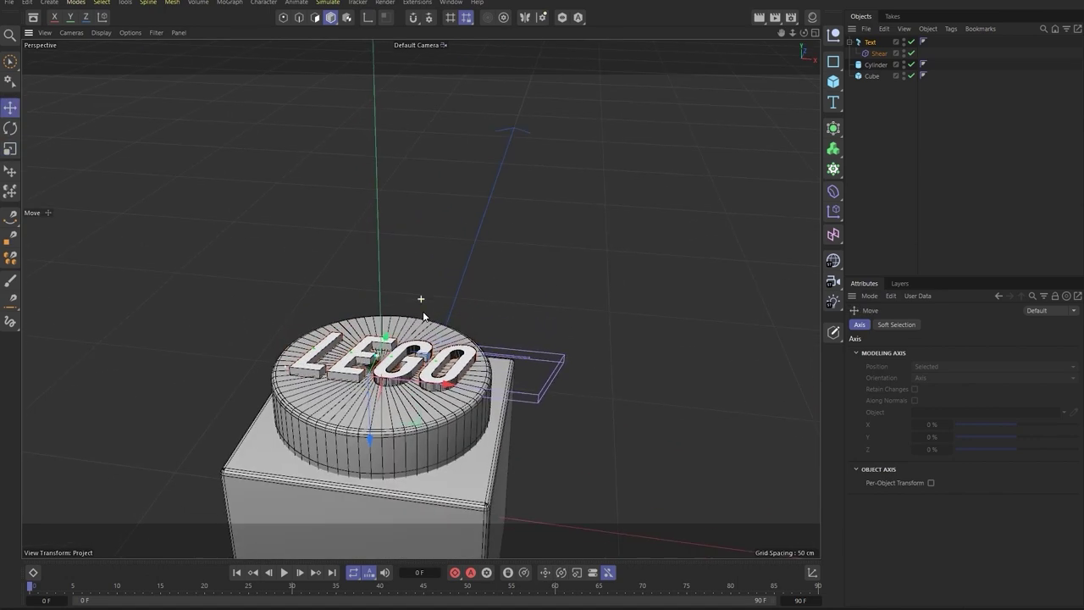
{"action": "scroll", "coordinate": [712, 140], "scroll_direction": "down", "scroll_amount": 2}
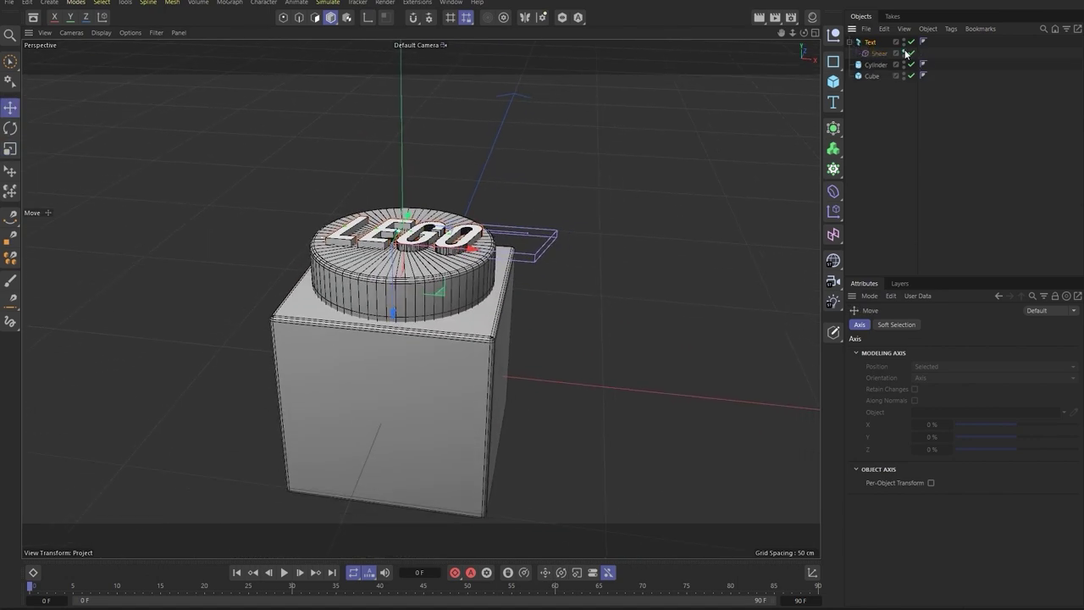
{"action": "key", "text": "ctrl+a"}
Step: Group all brick parts under a null named Brick
{"action": "key", "text": "alt+g"}
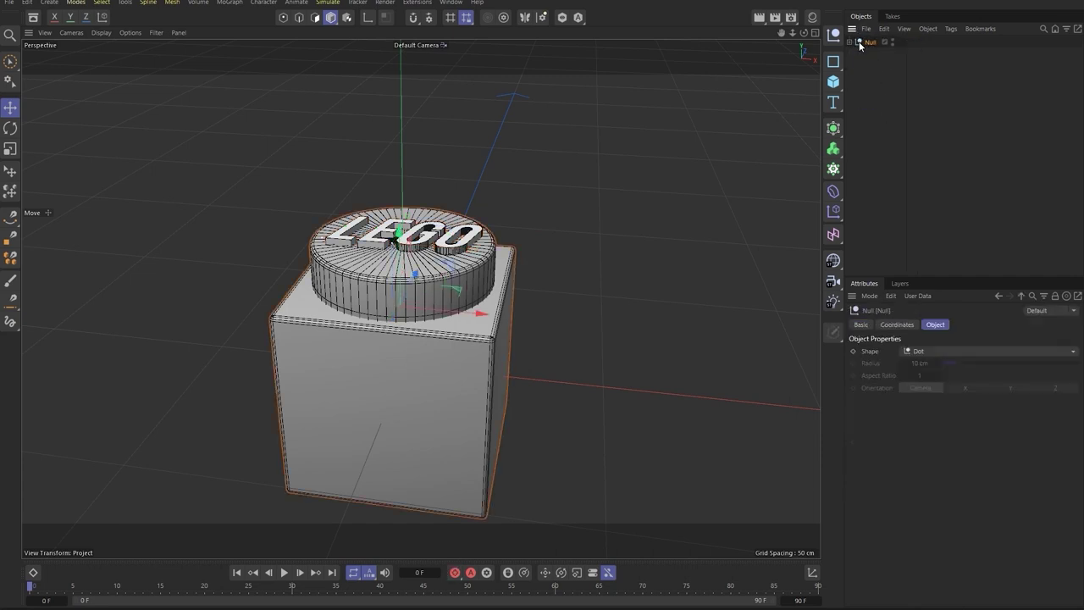
{"action": "double_click", "coordinate": [869, 43]}
{"action": "type", "text": "Brick"}
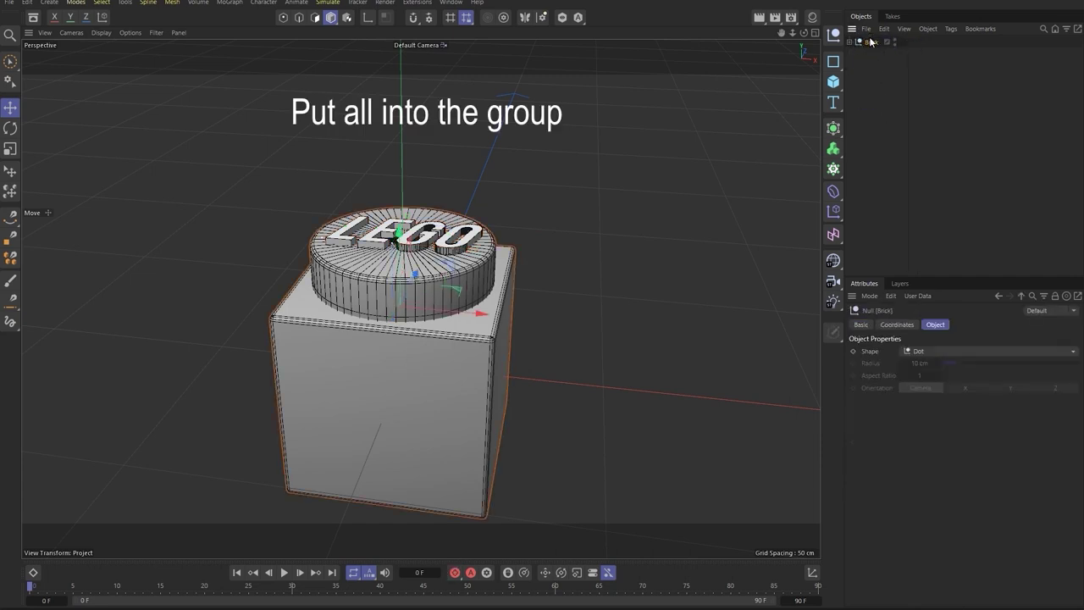
{"action": "left_click_drag", "start_coordinate": [711, 239], "coordinate": [463, 267], "text": "alt"}
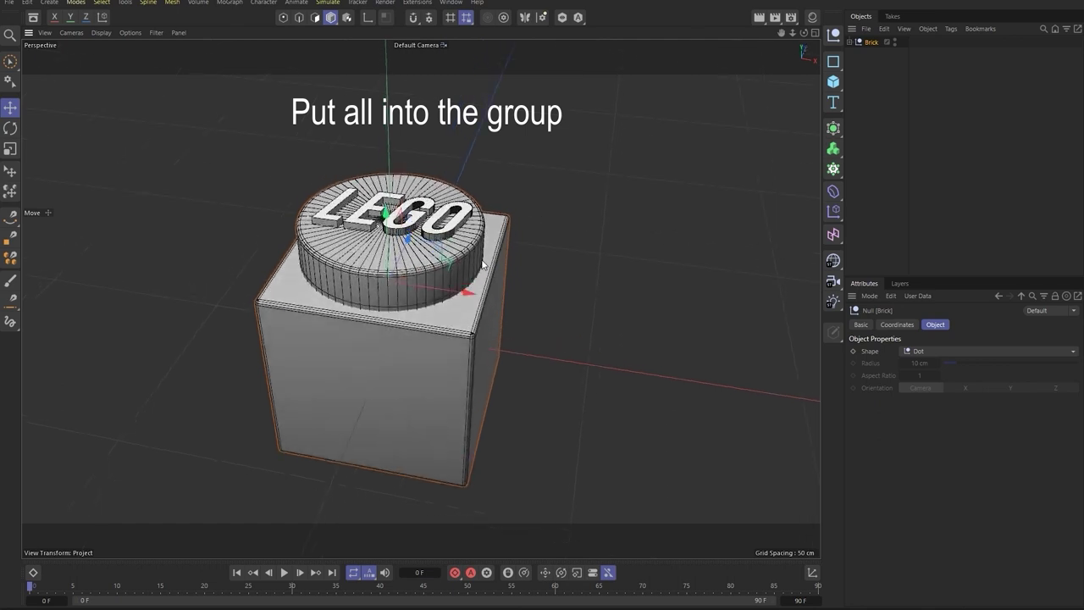
{"action": "scroll", "coordinate": [464, 267], "scroll_direction": "down", "scroll_amount": 2}
Step: Add a Volume Mesher with a Volume Builder holding the Brick group, voxel size 2
{"action": "left_click_drag", "start_coordinate": [834, 150], "coordinate": [889, 187]}
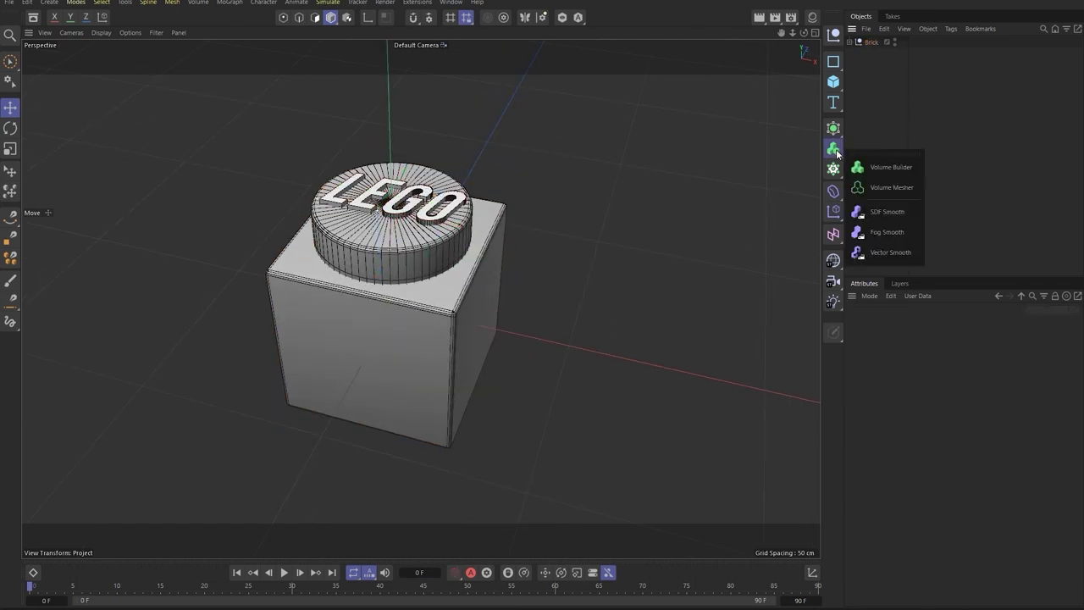
{"action": "left_click", "coordinate": [834, 152]}
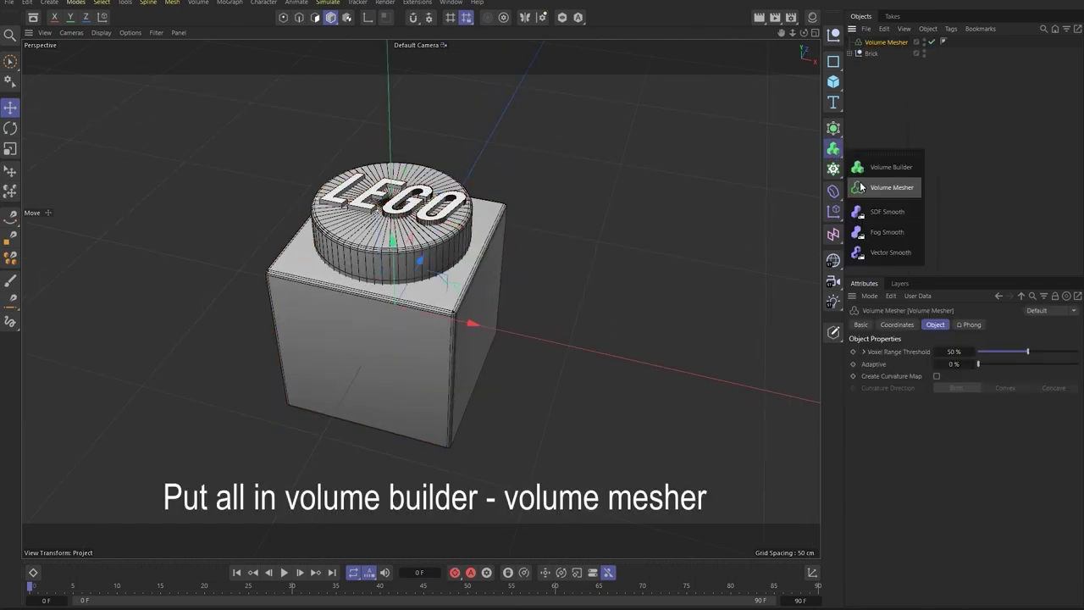
{"action": "left_click", "coordinate": [889, 167]}
{"action": "left_click_drag", "start_coordinate": [870, 65], "coordinate": [885, 45]}
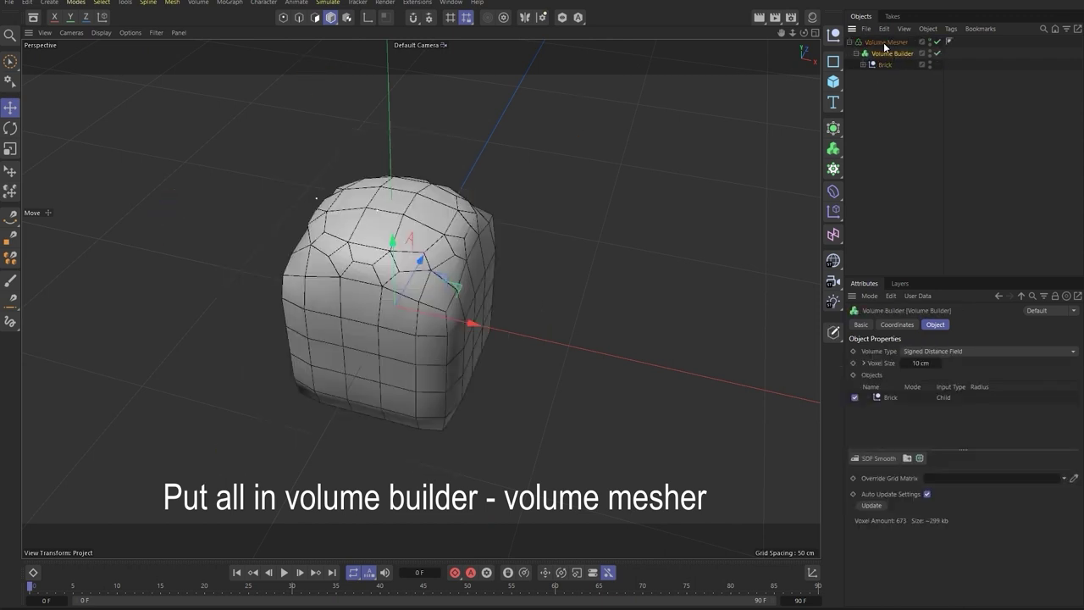
{"action": "type", "text": "2"}
{"action": "key", "text": "Return"}
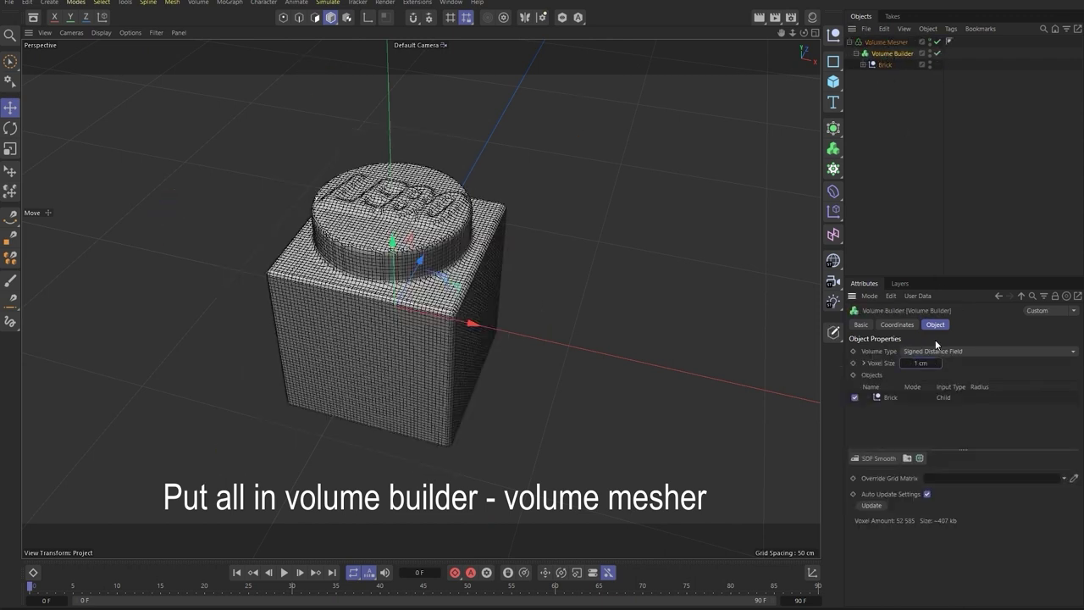
{"action": "left_click", "coordinate": [895, 143]}
{"action": "left_click_drag", "start_coordinate": [380, 307], "coordinate": [392, 248], "text": "alt"}
Step: Switch the viewport to plain smooth shading without wire lines
{"action": "left_click", "coordinate": [100, 32]}
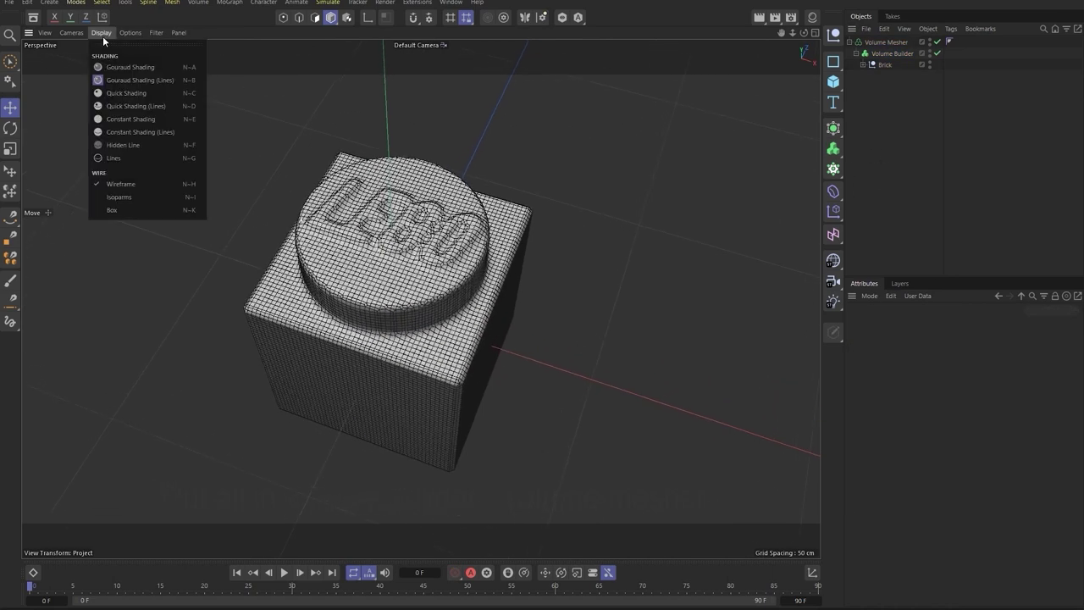
{"action": "left_click", "coordinate": [119, 67]}
{"action": "mouse_move", "coordinate": [394, 308]}
{"action": "left_mouse_down", "text": "alt"}
{"action": "mouse_move", "coordinate": [475, 189]}
{"action": "mouse_move", "coordinate": [724, 155]}
{"action": "left_mouse_up", "text": "alt"}
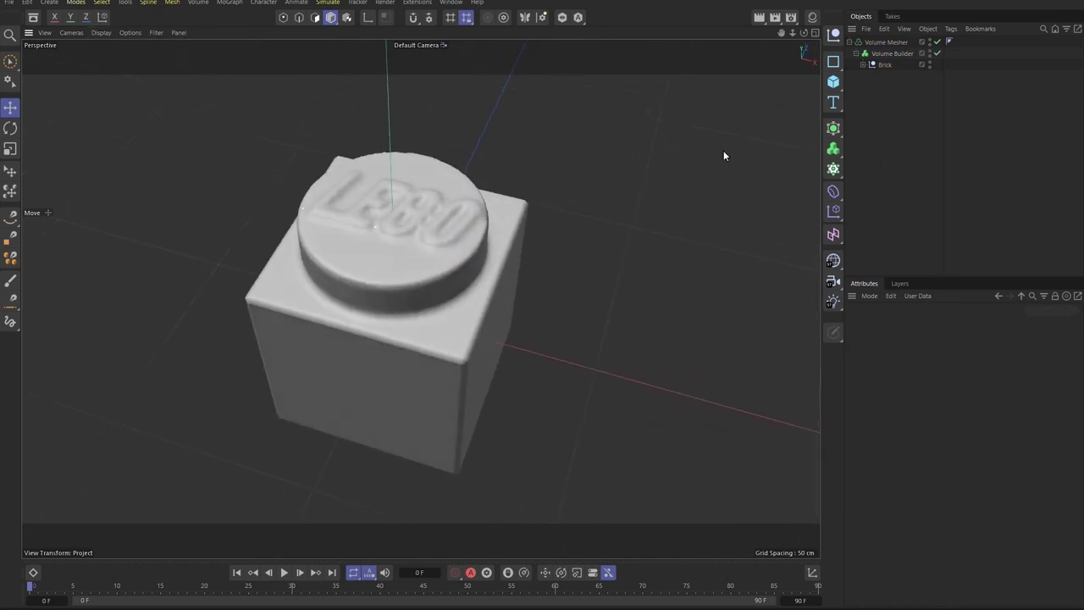
Step: Set the Volume Builder's voxel size to 0.5 cm and add an SDF Smooth filter
{"action": "left_click", "coordinate": [891, 53]}
{"action": "type", "text": "0.5"}
{"action": "key", "text": "Return"}
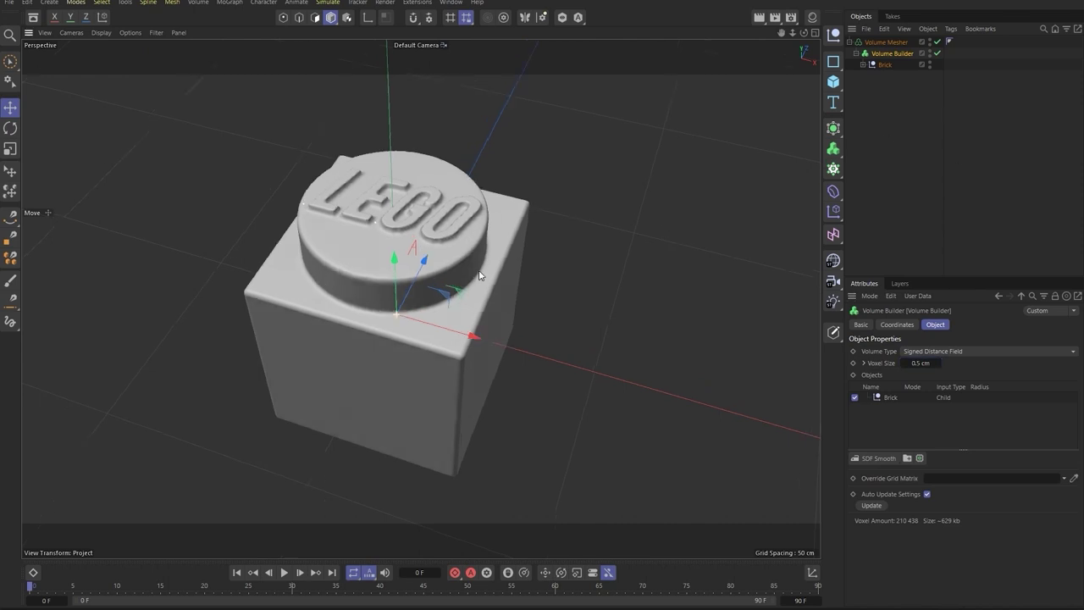
{"action": "left_click", "coordinate": [887, 459]}
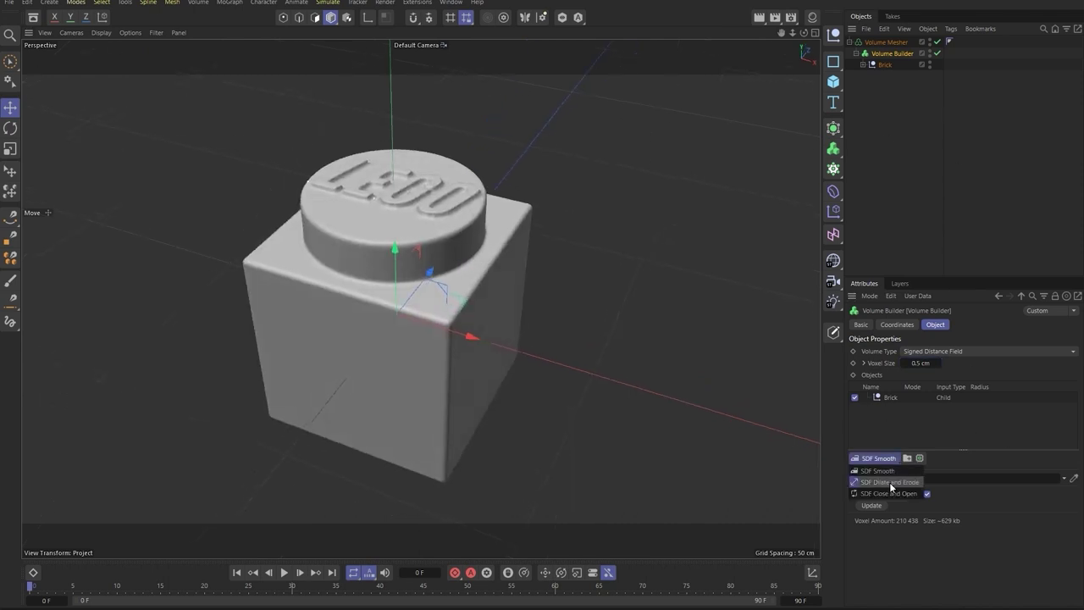
Step: Lower the SDF Smooth strength to about 29% so the LEGO lettering shows
{"action": "left_click_drag", "start_coordinate": [1053, 503], "coordinate": [975, 503]}
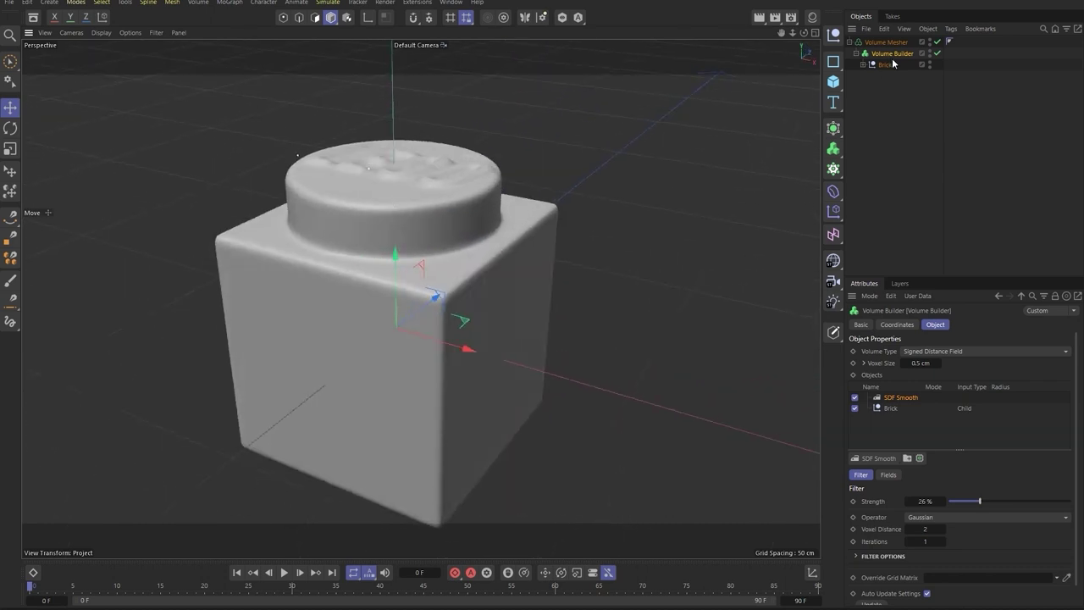
{"action": "left_click_drag", "start_coordinate": [974, 503], "coordinate": [984, 502]}
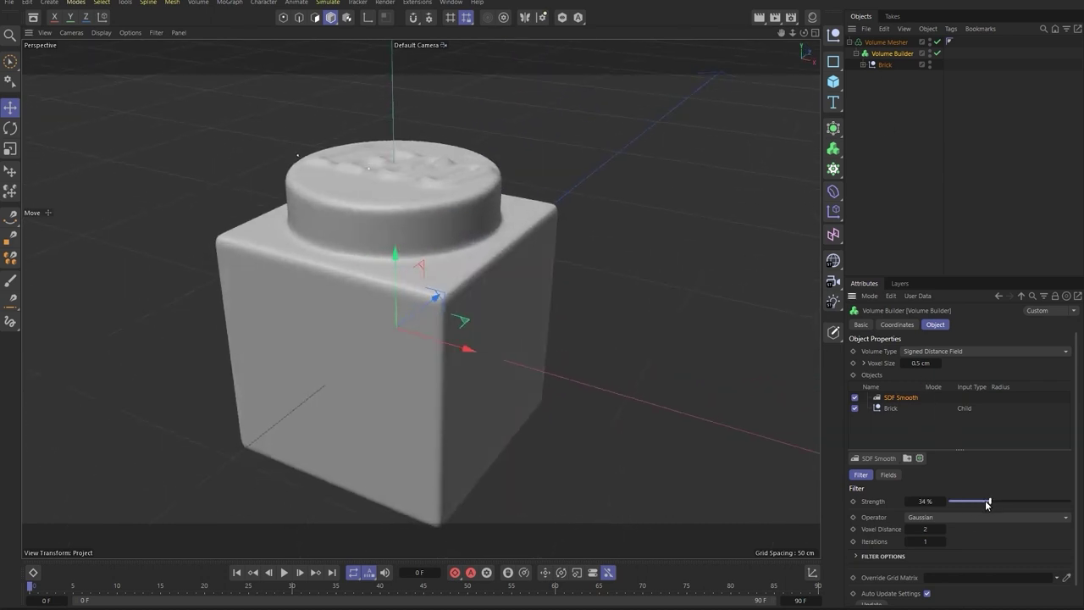
{"action": "mouse_move", "coordinate": [482, 252]}
{"action": "left_mouse_down", "text": "alt"}
{"action": "mouse_move", "coordinate": [469, 208]}
{"action": "mouse_move", "coordinate": [396, 216]}
{"action": "left_mouse_up", "text": "alt"}
Step: Nudge the LEGO text's position slightly within the Brick
{"action": "left_click", "coordinate": [862, 65]}
{"action": "left_click", "coordinate": [890, 75]}
{"action": "scroll", "coordinate": [381, 254], "scroll_direction": "up", "scroll_amount": 1}
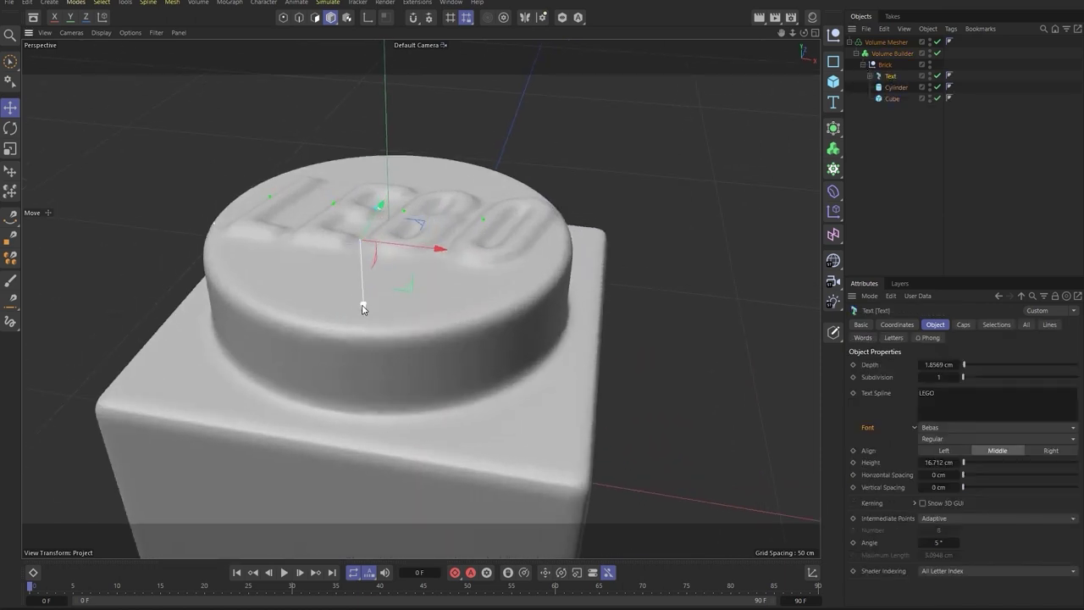
{"action": "left_click_drag", "start_coordinate": [364, 302], "coordinate": [362, 307]}
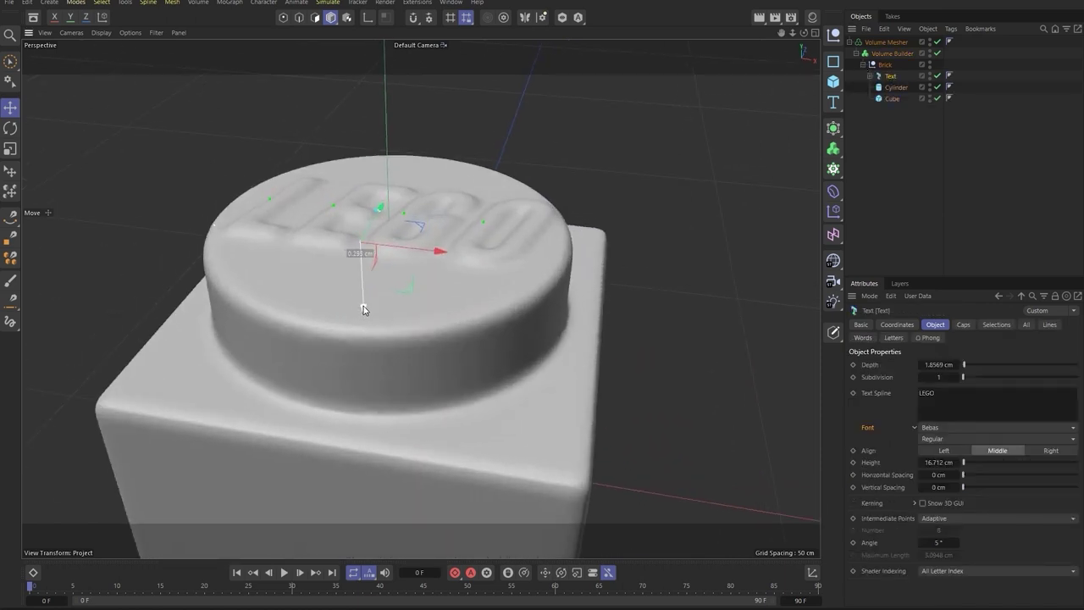
{"action": "scroll", "coordinate": [363, 309], "scroll_direction": "down", "scroll_amount": 3}
Step: Move the Brick into a new folder in the Volume Builder's object list
{"action": "left_click", "coordinate": [852, 42]}
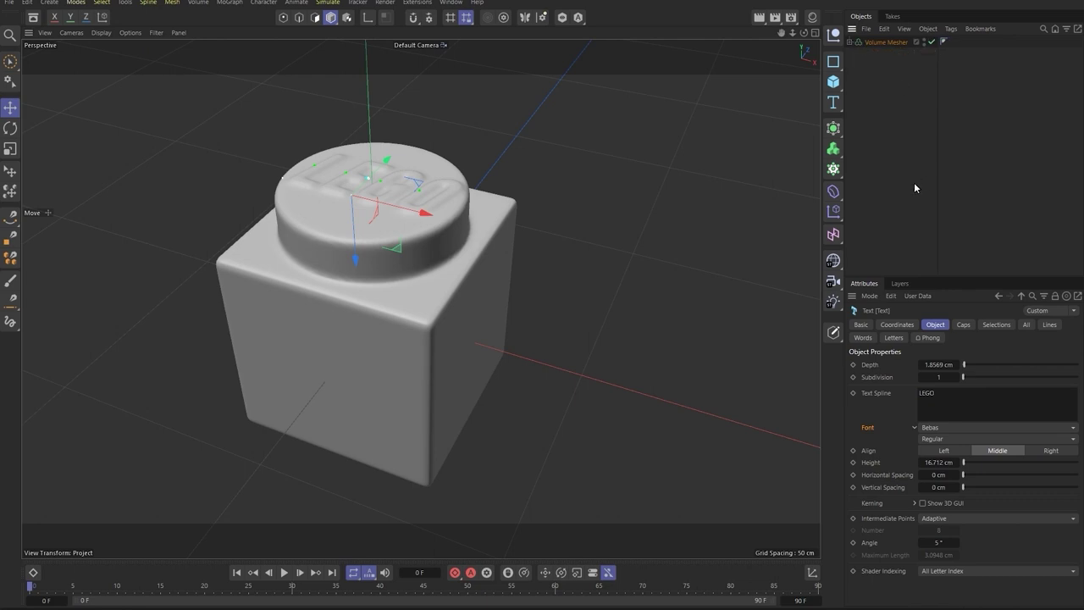
{"action": "left_click", "coordinate": [950, 270]}
{"action": "left_click", "coordinate": [867, 39]}
{"action": "left_click", "coordinate": [849, 42]}
{"action": "left_click", "coordinate": [893, 54]}
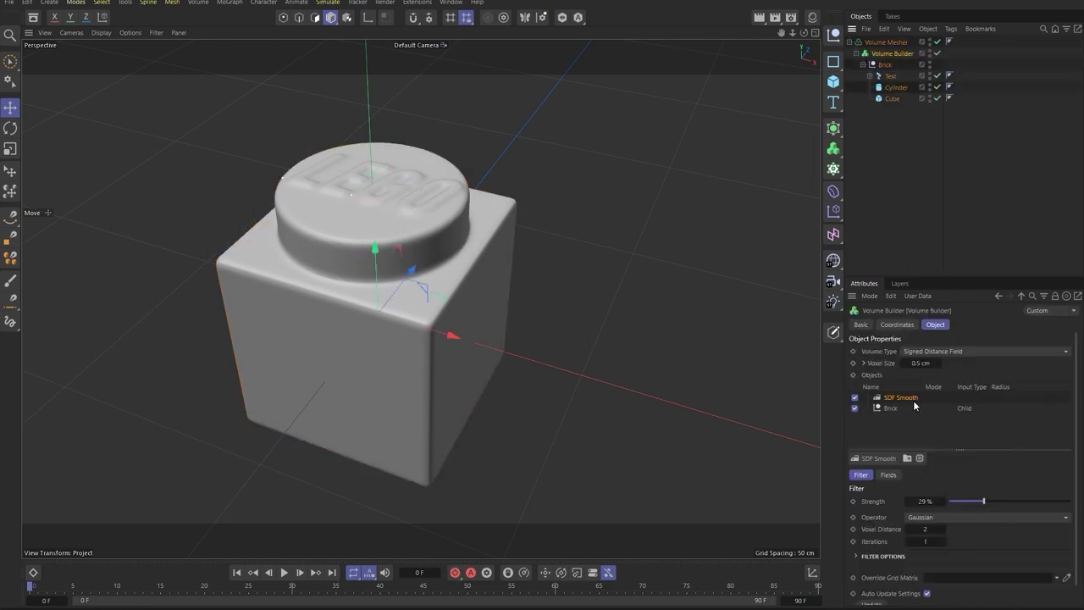
{"action": "left_click", "coordinate": [889, 408]}
{"action": "left_click", "coordinate": [906, 458]}
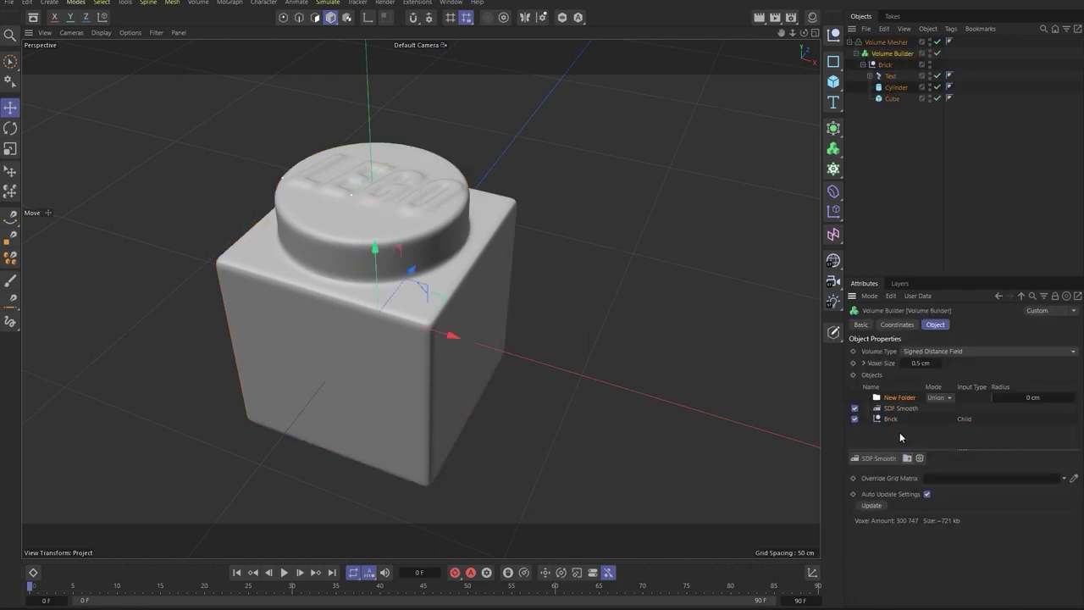
{"action": "left_click_drag", "start_coordinate": [890, 419], "coordinate": [901, 398]}
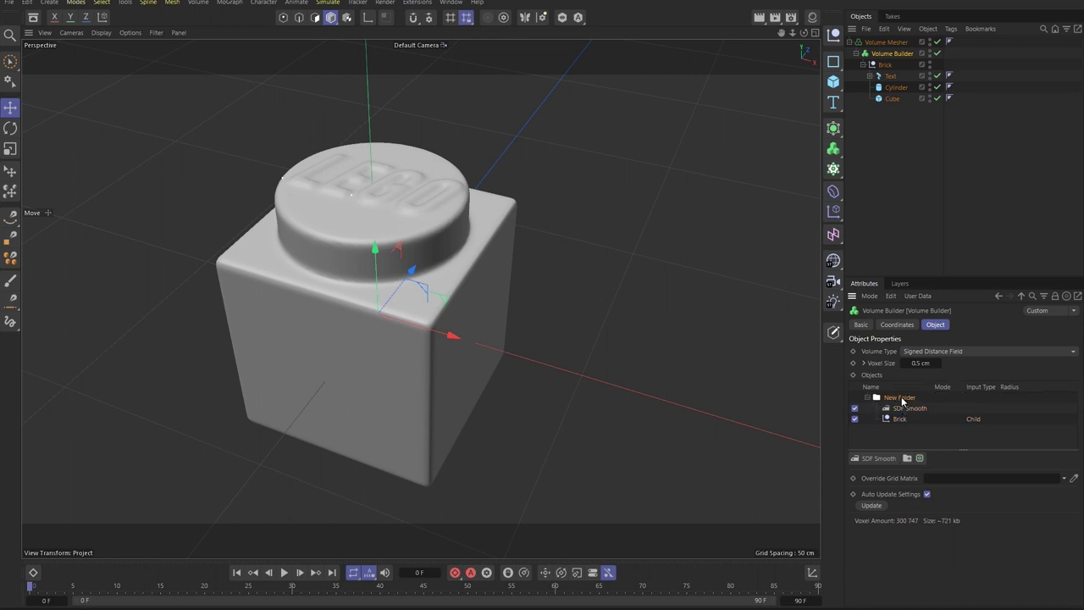
Step: Rename the new folder to Brick and collapse it
{"action": "double_click", "coordinate": [895, 397]}
{"action": "type", "text": "Brick"}
{"action": "key", "text": "Return"}
{"action": "left_click", "coordinate": [867, 397]}
{"action": "middle_click_drag", "start_coordinate": [544, 292], "coordinate": [561, 263], "text": "alt"}
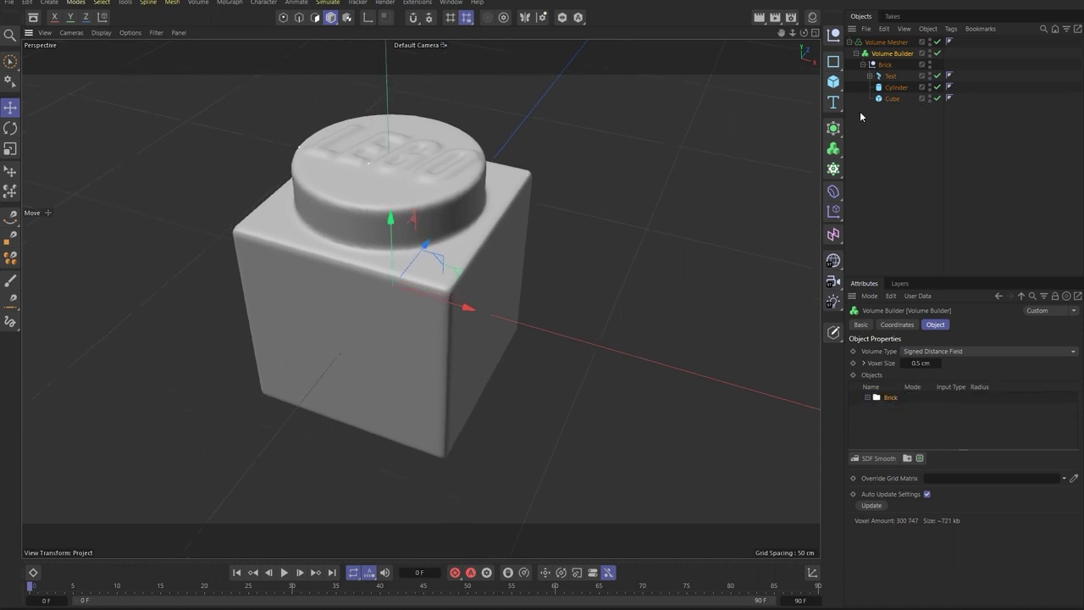
{"action": "left_click", "coordinate": [837, 61]}
Step: Add a Rectangle spline in the XZ plane sized about 215 × 211 cm
{"action": "left_click", "coordinate": [861, 122]}
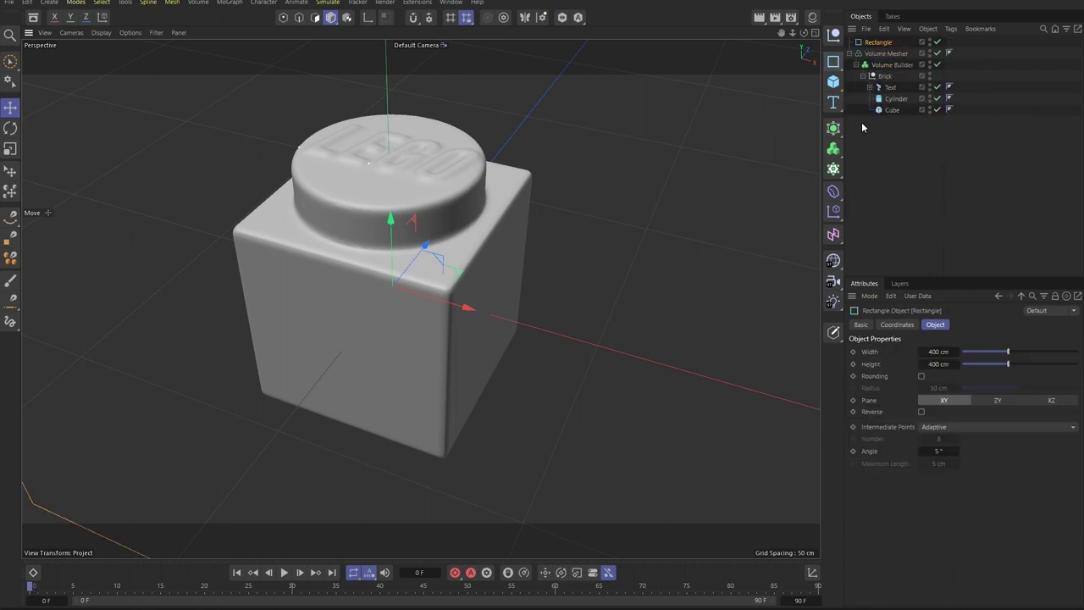
{"action": "left_click", "coordinate": [1051, 399]}
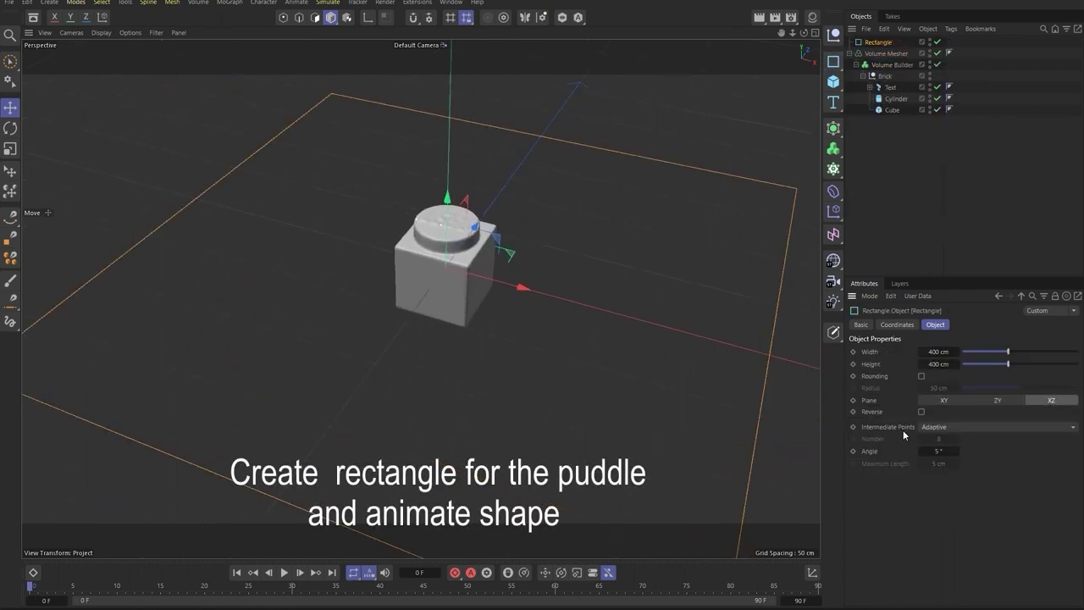
{"action": "mouse_move", "coordinate": [408, 266]}
{"action": "left_mouse_down", "text": "alt"}
{"action": "mouse_move", "coordinate": [409, 367]}
{"action": "mouse_move", "coordinate": [480, 351]}
{"action": "mouse_move", "coordinate": [545, 365]}
{"action": "left_mouse_up", "text": "alt"}
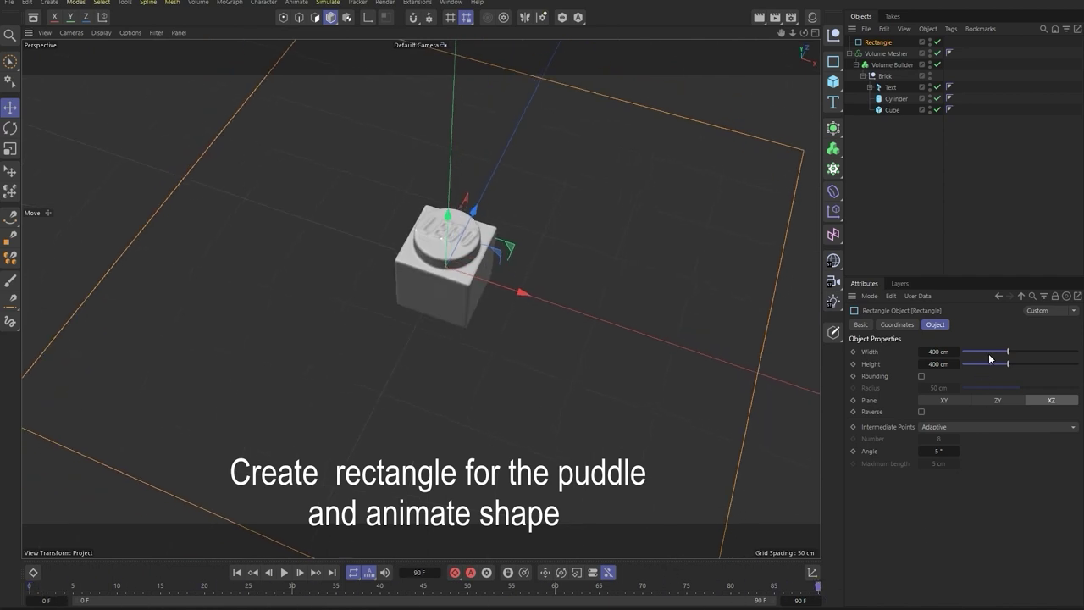
{"action": "mouse_move", "coordinate": [990, 352]}
{"action": "left_mouse_down"}
{"action": "mouse_move", "coordinate": [915, 351]}
{"action": "mouse_move", "coordinate": [923, 362]}
{"action": "mouse_move", "coordinate": [913, 351]}
{"action": "left_mouse_up"}
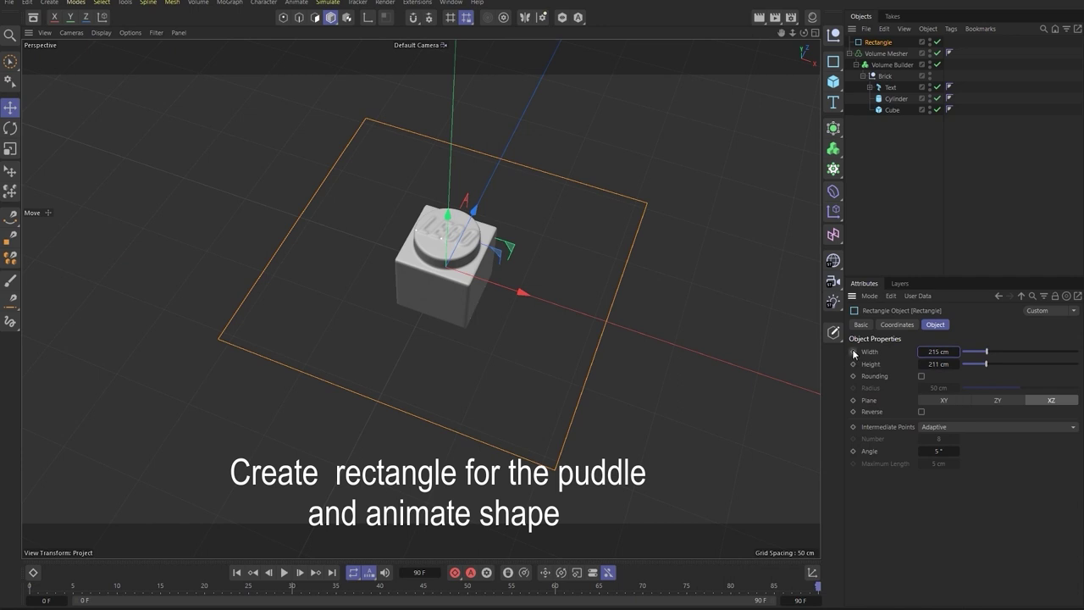
Step: Round its corners to a 100 cm radius and narrow it to about 47 cm wide
{"action": "left_click", "coordinate": [922, 376]}
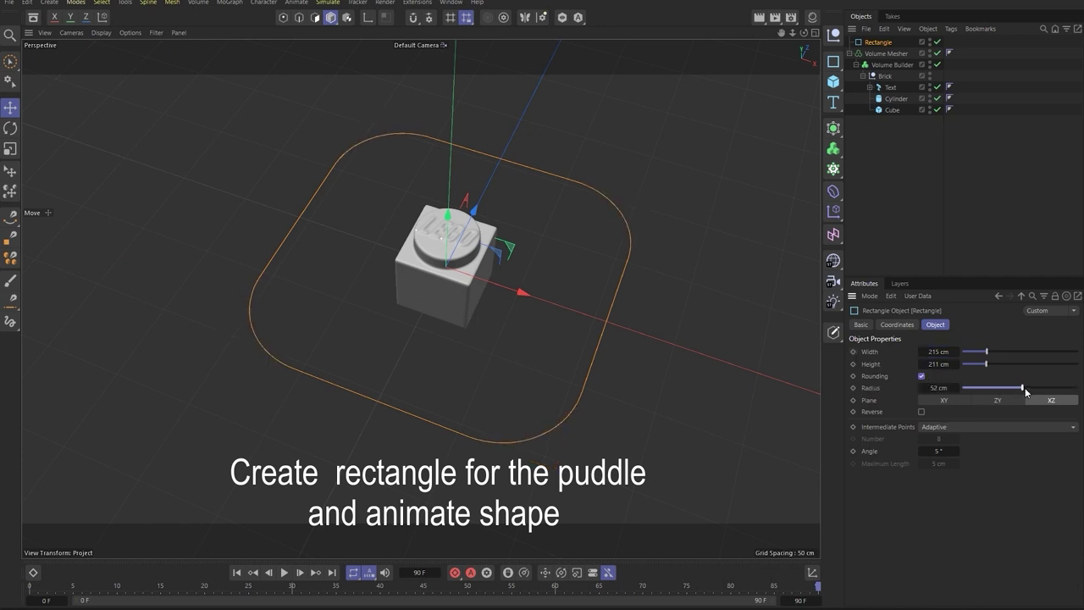
{"action": "left_click_drag", "start_coordinate": [1020, 388], "coordinate": [1079, 388]}
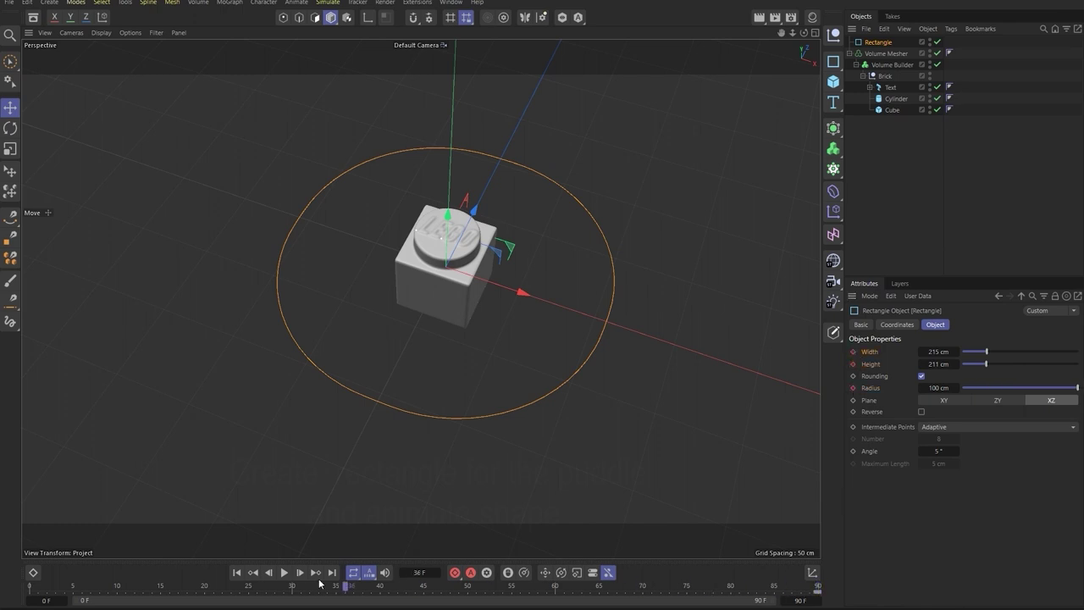
{"action": "left_click_drag", "start_coordinate": [949, 352], "coordinate": [841, 379]}
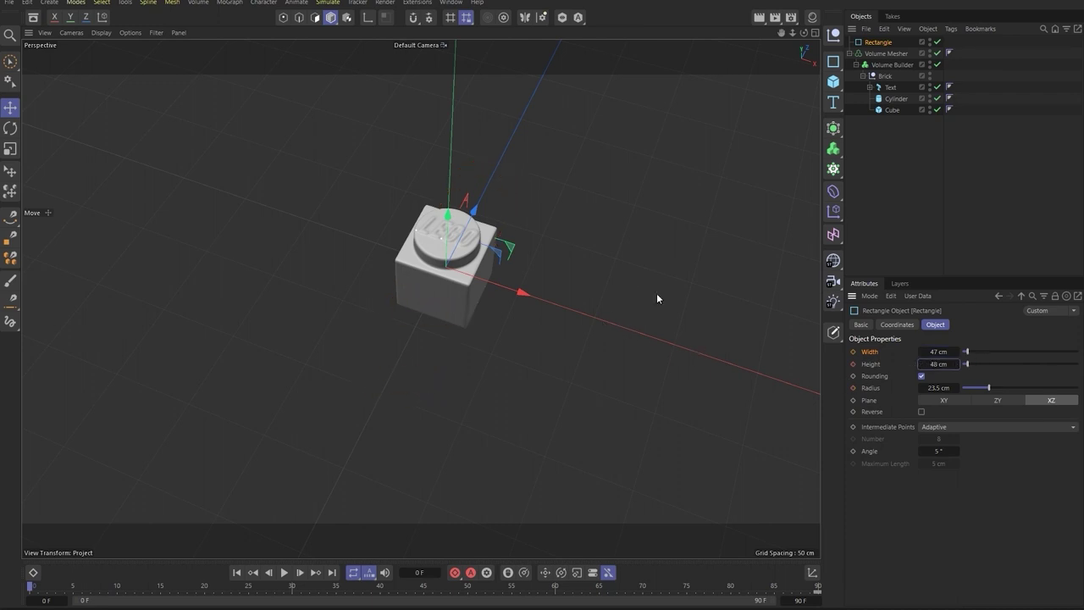
Step: In the Top view, set radius 0 and keyframe the outline at brick size (24×25 cm)
{"action": "middle_click", "coordinate": [629, 278]}
{"action": "middle_click", "coordinate": [628, 278]}
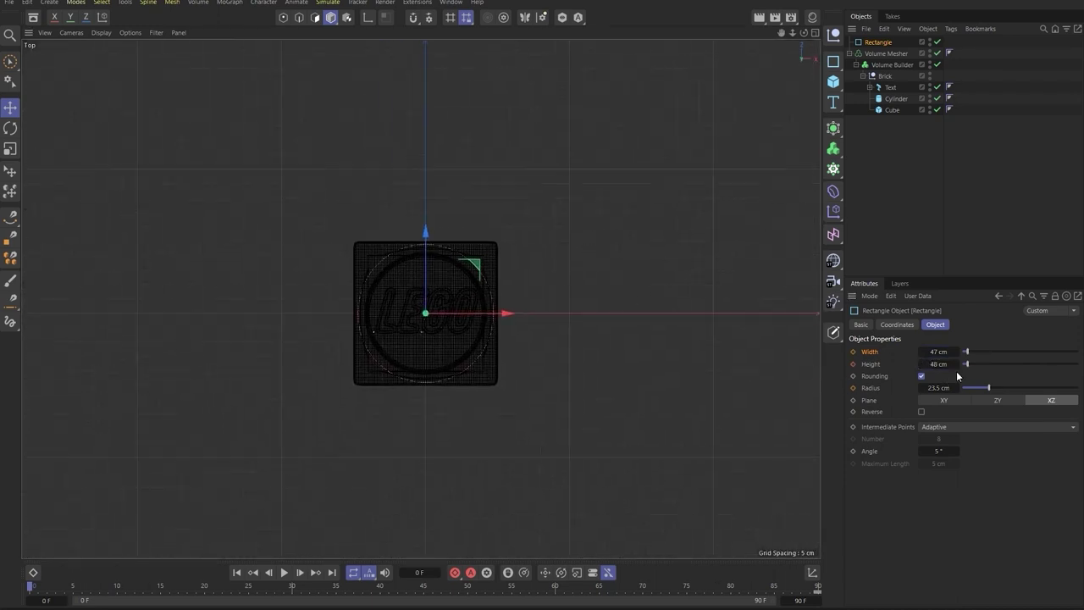
{"action": "left_click_drag", "start_coordinate": [987, 395], "coordinate": [970, 395]}
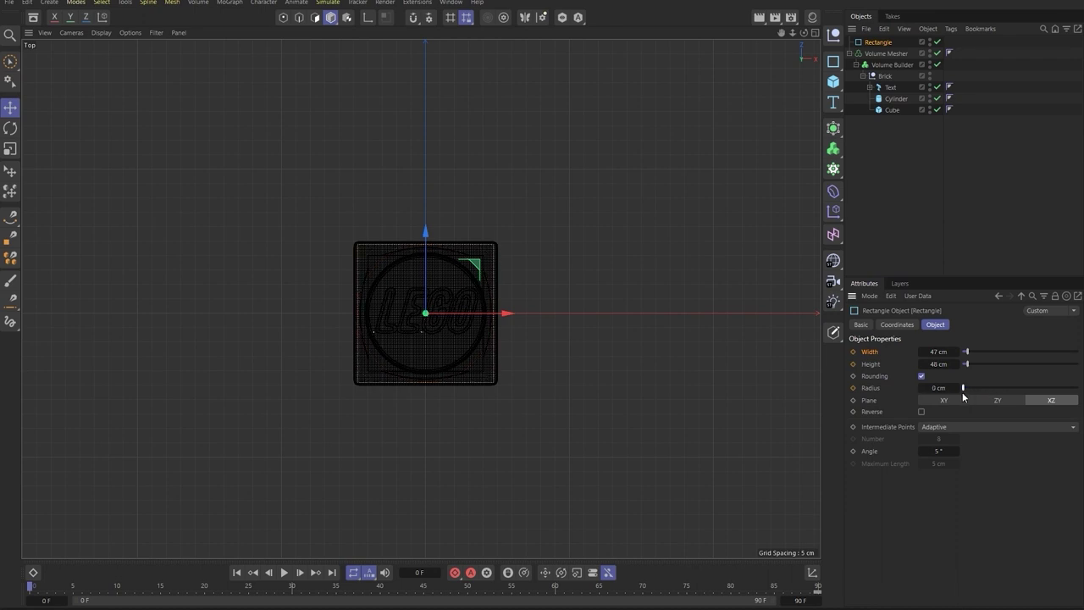
{"action": "left_click_drag", "start_coordinate": [938, 352], "coordinate": [932, 357]}
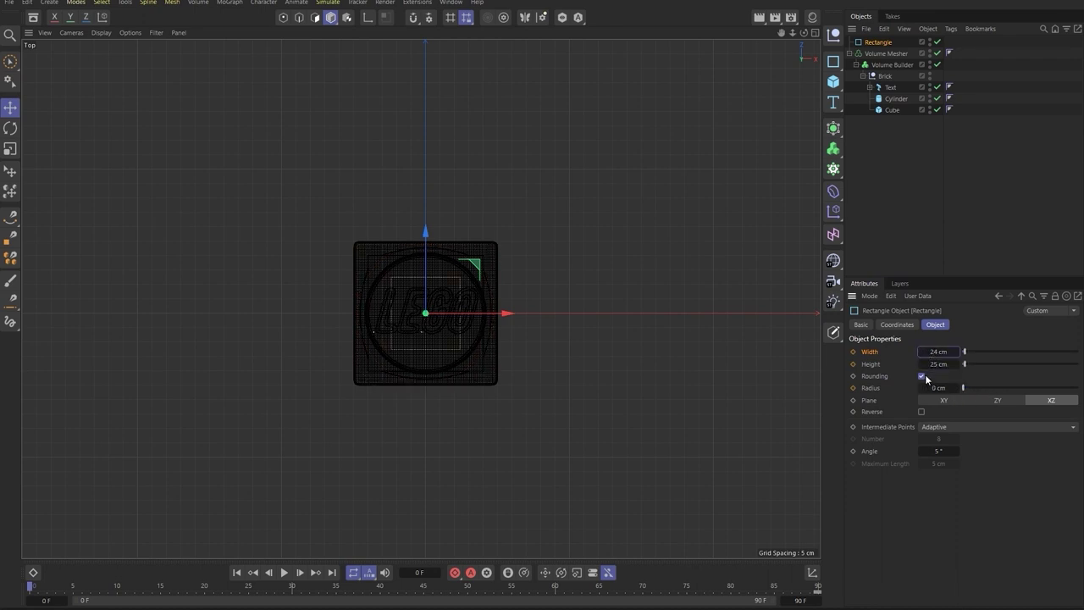
{"action": "left_click", "coordinate": [853, 351]}
{"action": "left_click", "coordinate": [853, 364]}
{"action": "key", "text": "F8"}
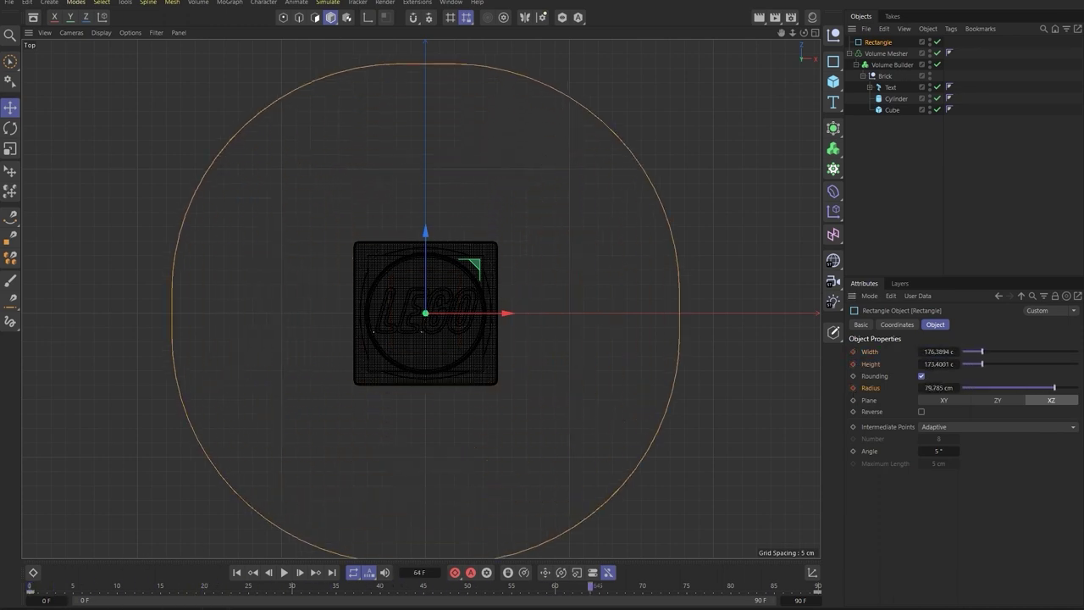
Step: Set a 2 cm corner radius at frame 20, check the last frame, then return to Perspective
{"action": "left_click", "coordinate": [973, 392]}
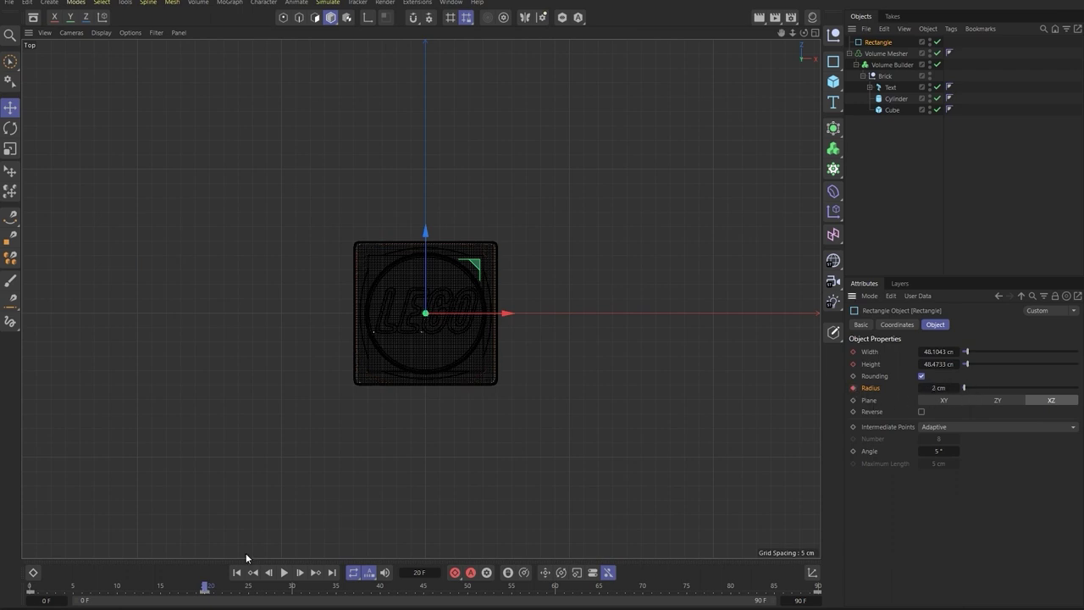
{"action": "left_click_drag", "start_coordinate": [62, 586], "coordinate": [817, 586]}
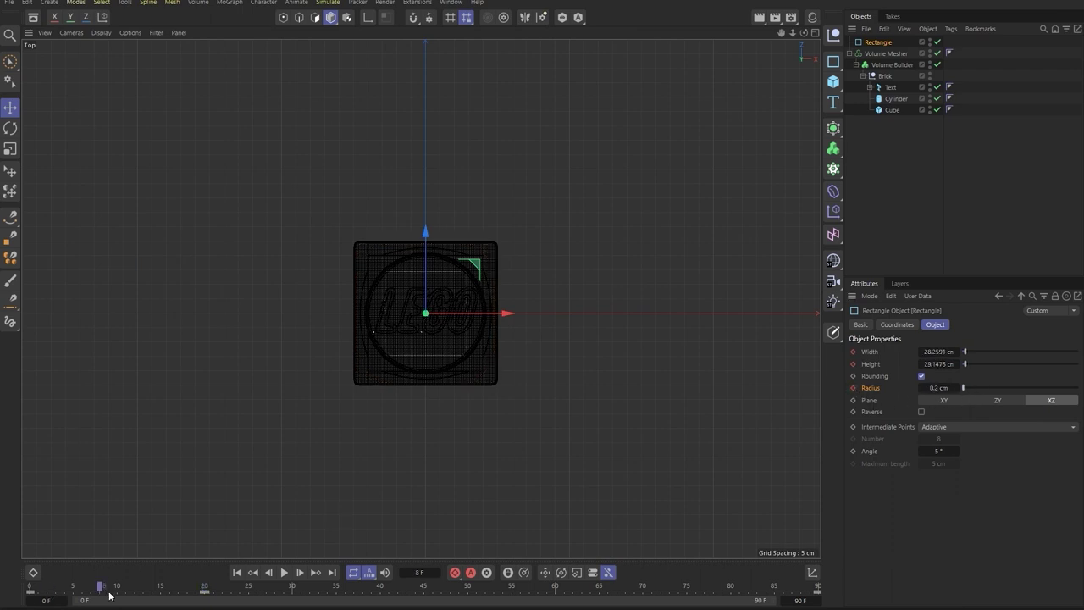
{"action": "middle_click", "coordinate": [555, 372]}
{"action": "middle_click", "coordinate": [563, 371]}
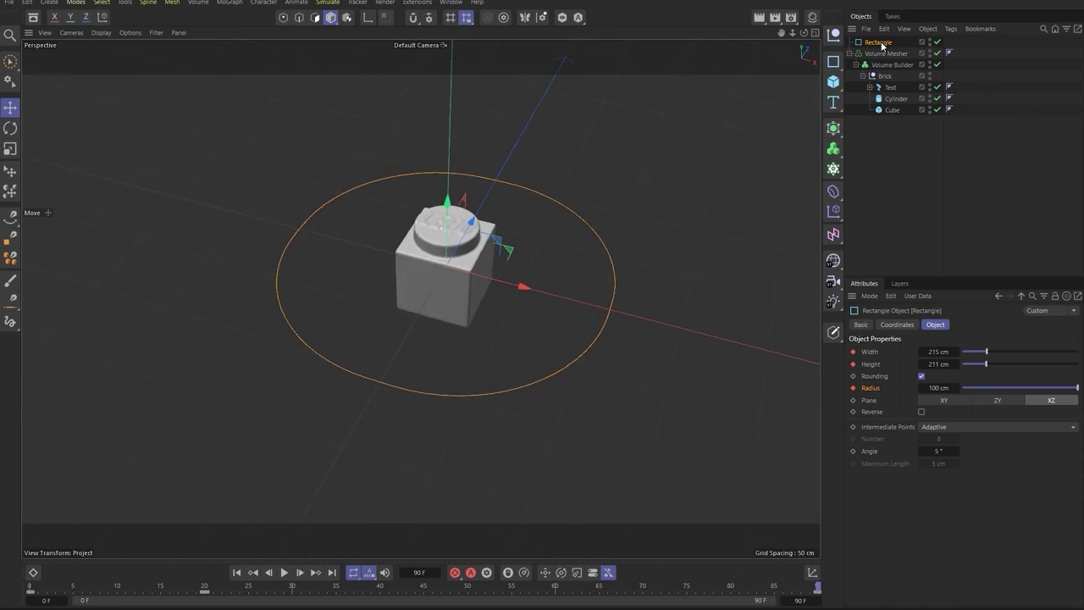
Step: Add an Extrude generator that turns the puddle outline into a solid slab
{"action": "left_click", "coordinate": [849, 53]}
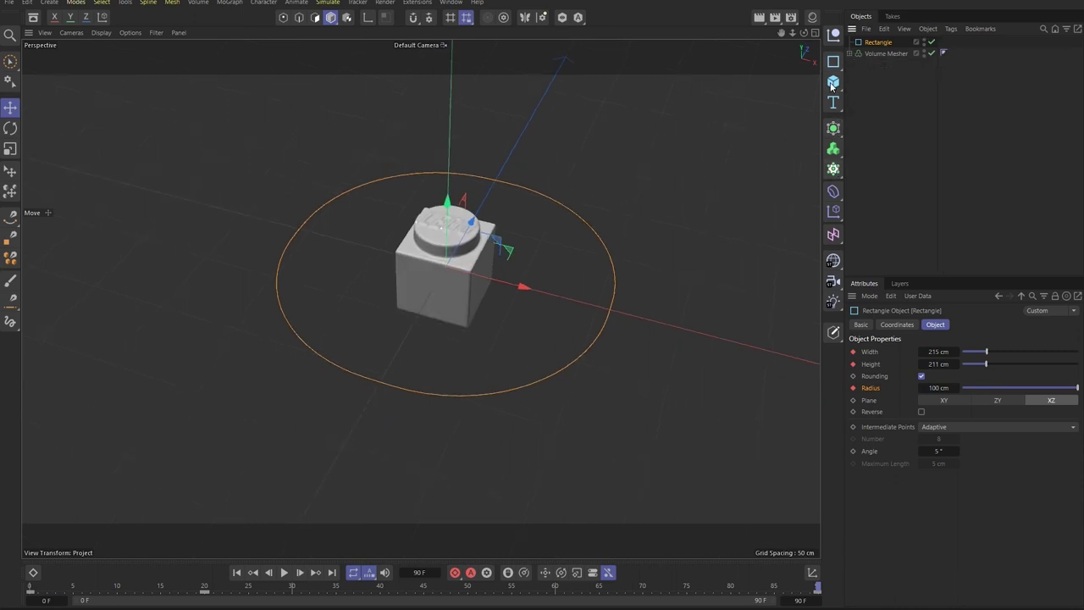
{"action": "left_click", "coordinate": [833, 148]}
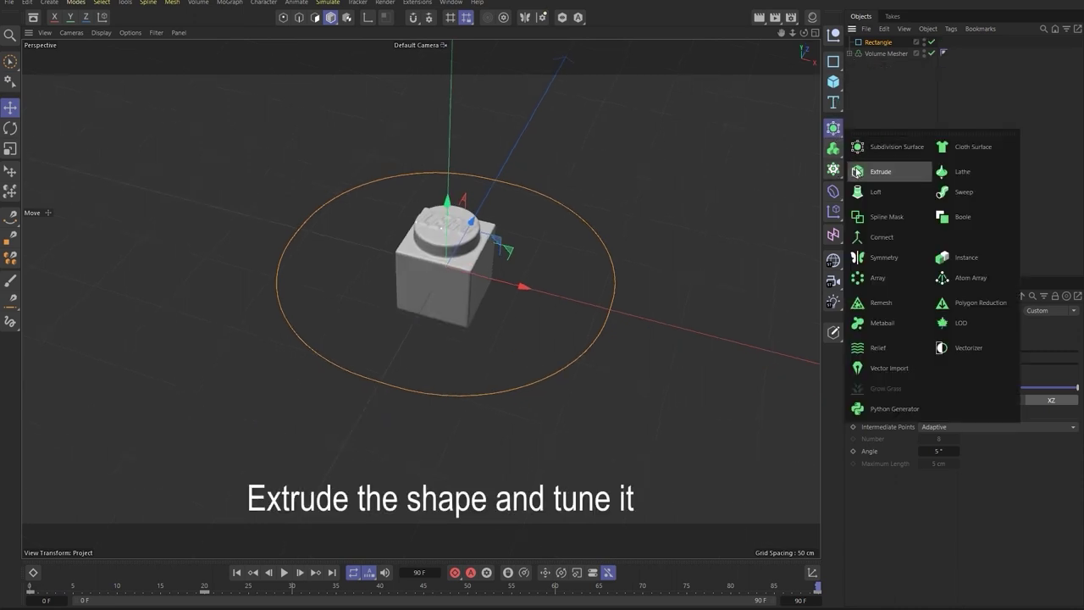
{"action": "left_click", "coordinate": [884, 172], "text": "alt"}
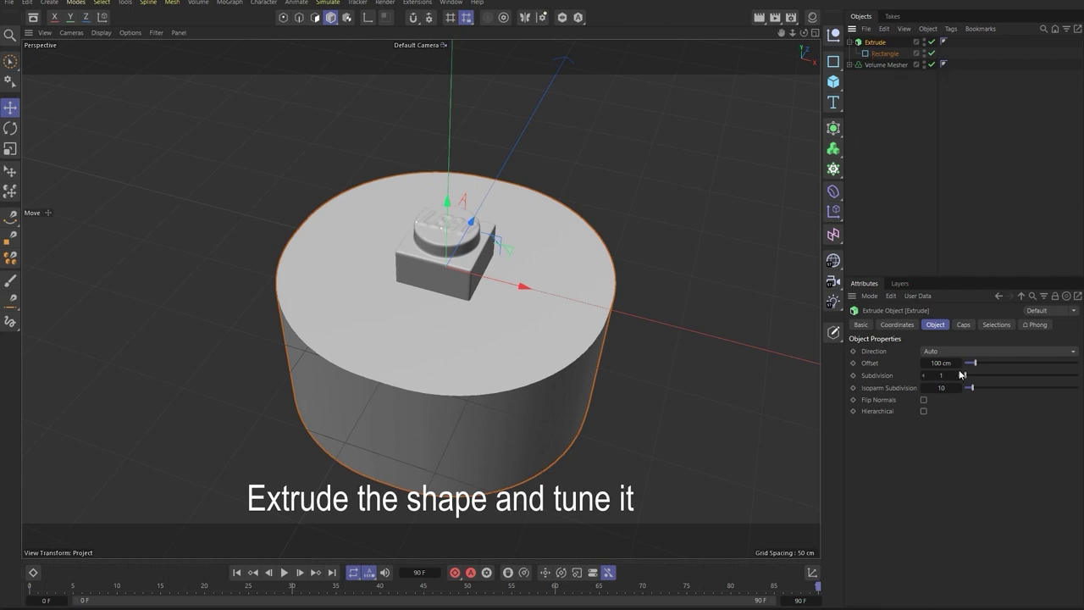
{"action": "left_click_drag", "start_coordinate": [947, 362], "coordinate": [891, 380]}
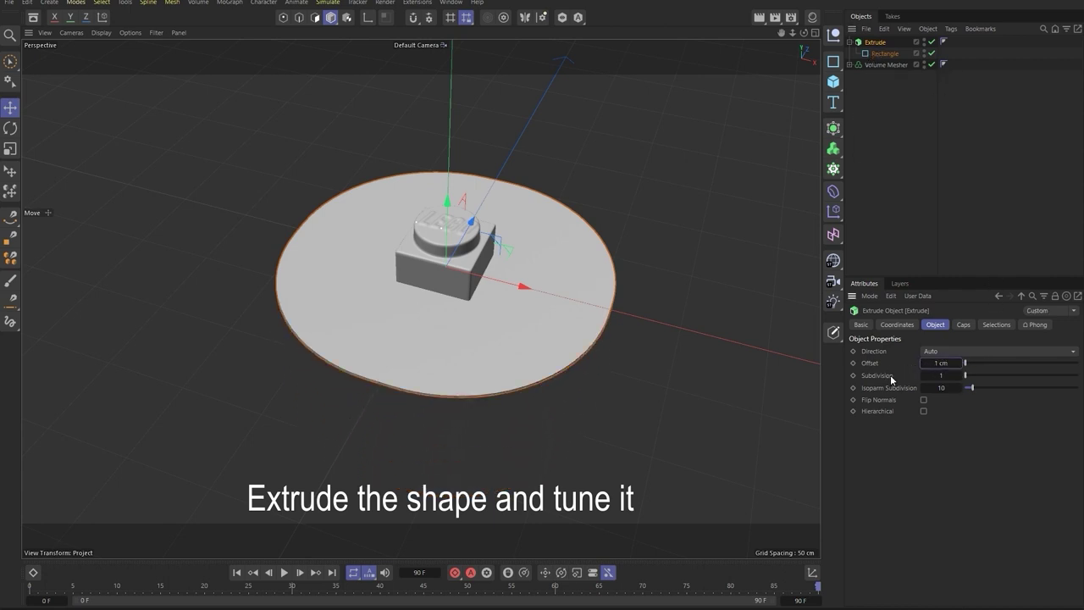
Step: Rotate the Rectangle spline 180° on its bank axis and view it from the side
{"action": "left_click", "coordinate": [884, 54]}
{"action": "left_click", "coordinate": [897, 324]}
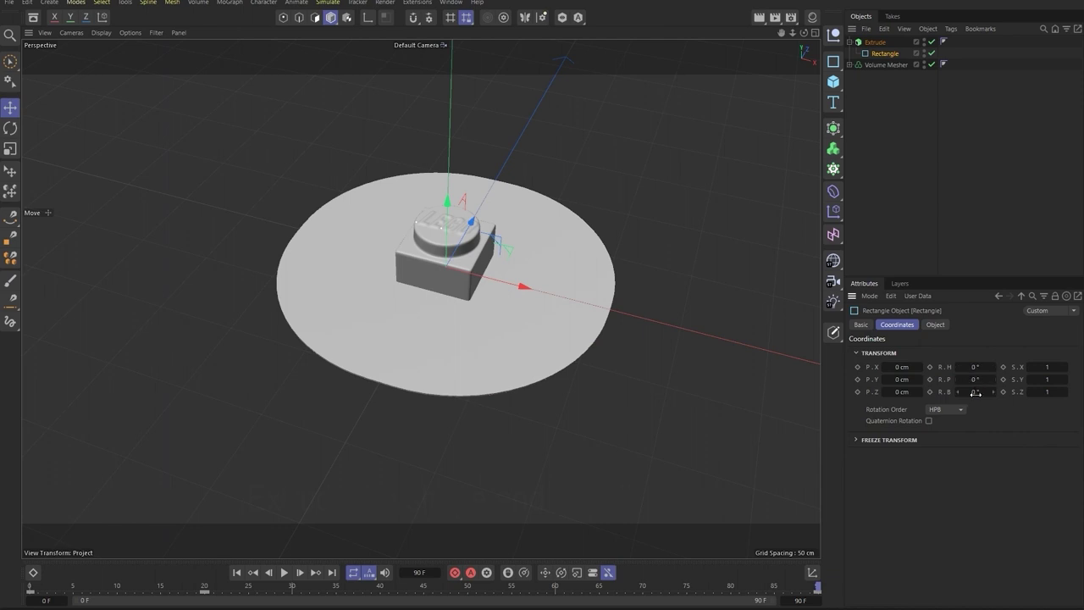
{"action": "left_click_drag", "start_coordinate": [976, 392], "coordinate": [983, 392]}
{"action": "type", "text": "180"}
{"action": "key", "text": "Return"}
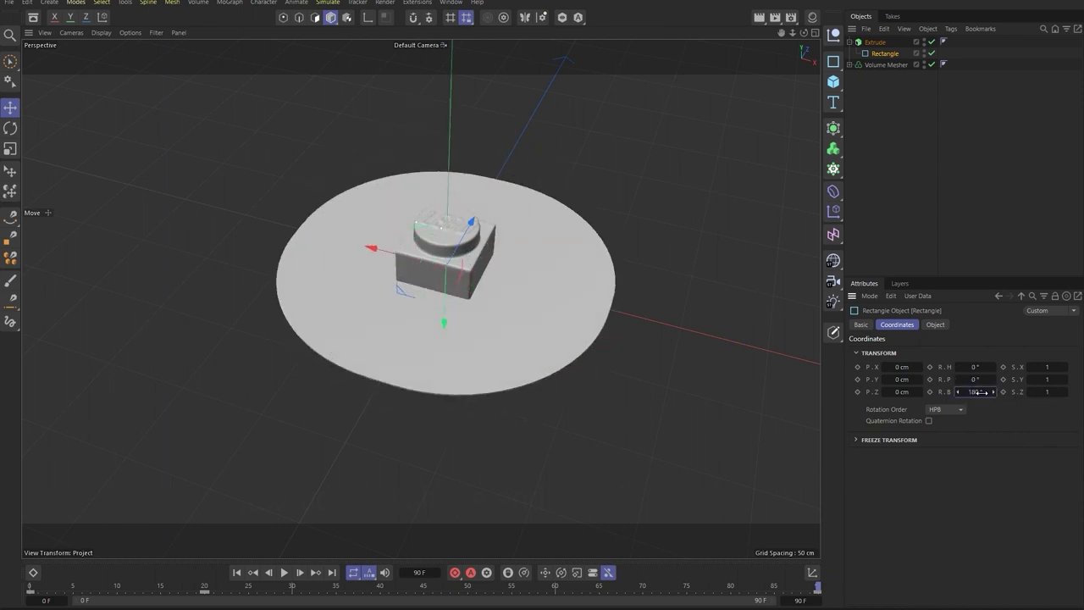
{"action": "key", "text": "F5"}
{"action": "middle_click", "coordinate": [289, 405]}
{"action": "scroll", "coordinate": [501, 294], "scroll_direction": "up", "scroll_amount": 3}
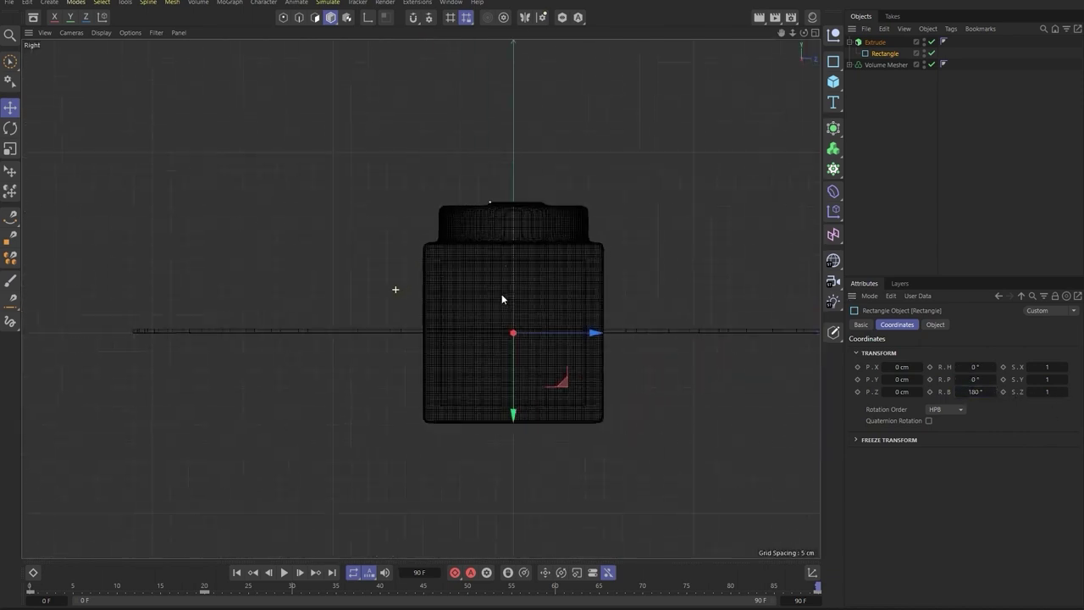
Step: Give the Extrude rounded cap bevels with a Size of about 1.78 cm
{"action": "left_click", "coordinate": [877, 42]}
{"action": "left_click", "coordinate": [935, 324]}
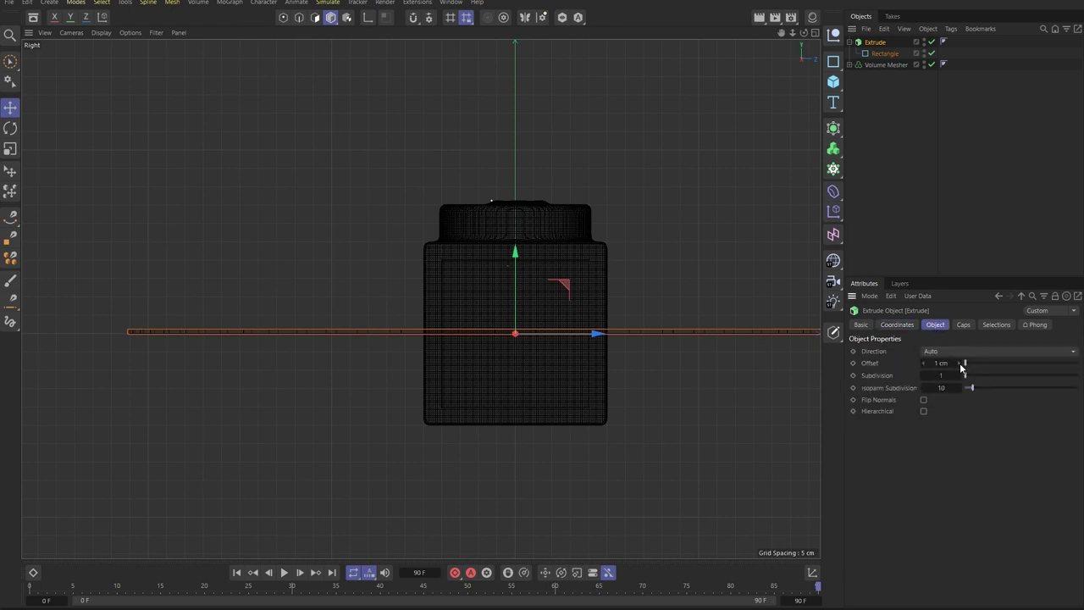
{"action": "left_click", "coordinate": [960, 362]}
{"action": "left_click", "coordinate": [963, 325]}
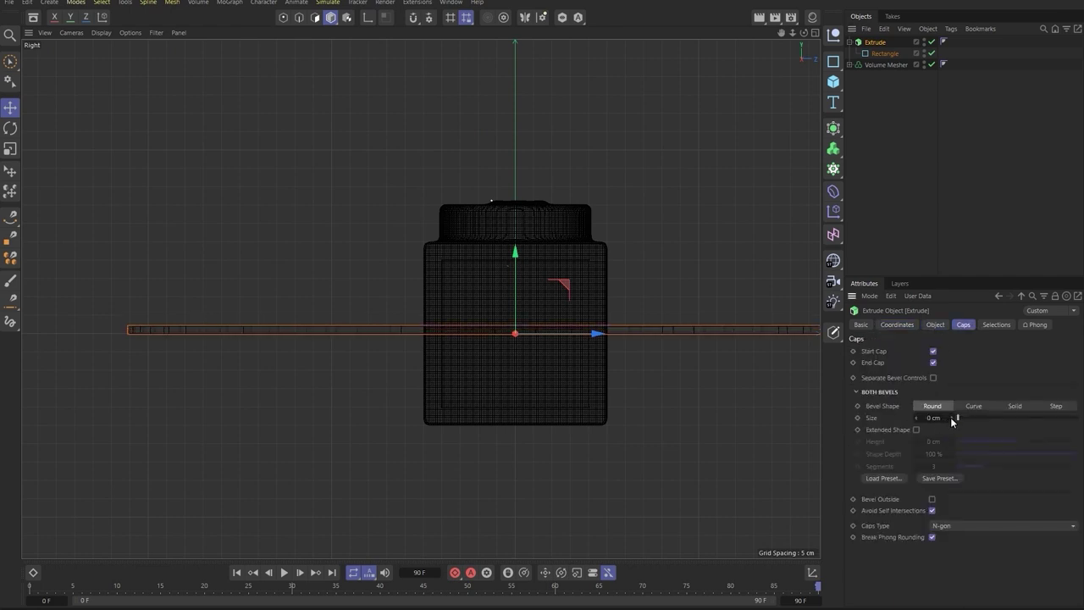
{"action": "left_click", "coordinate": [951, 418]}
{"action": "left_click_drag", "start_coordinate": [935, 442], "coordinate": [974, 442]}
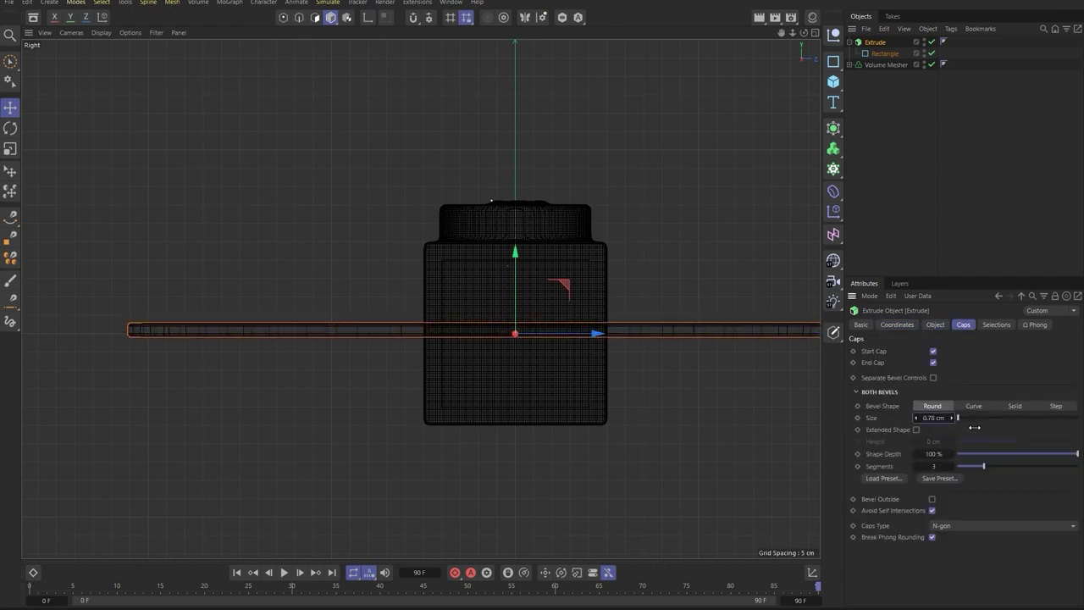
{"action": "key", "text": "F5"}
{"action": "key", "text": "F1"}
{"action": "scroll", "coordinate": [438, 345], "scroll_direction": "up", "scroll_amount": 3}
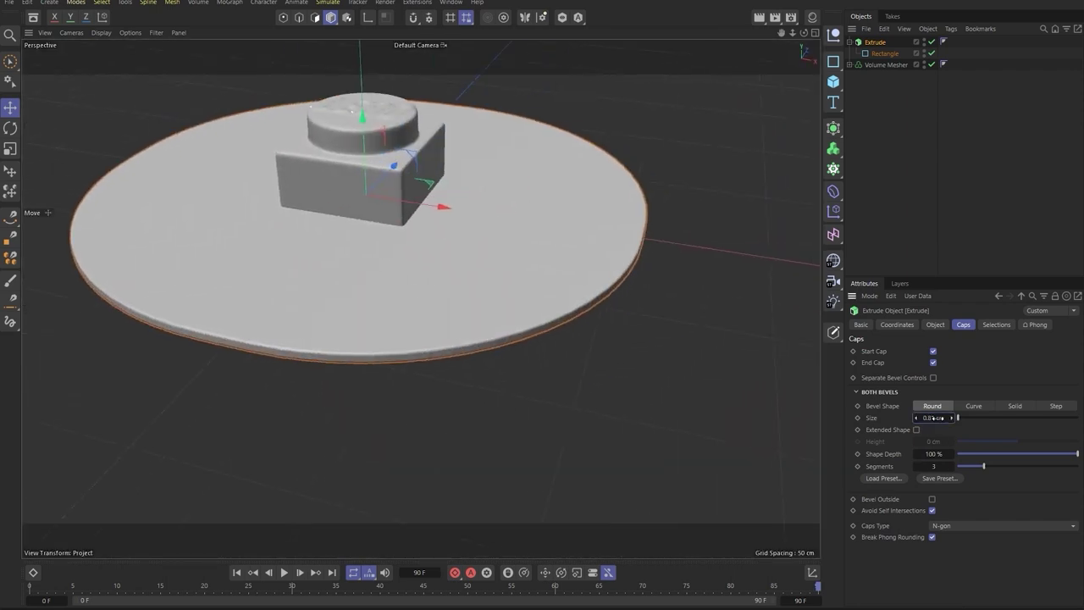
{"action": "left_click_drag", "start_coordinate": [937, 417], "coordinate": [965, 417]}
{"action": "key", "text": "F5"}
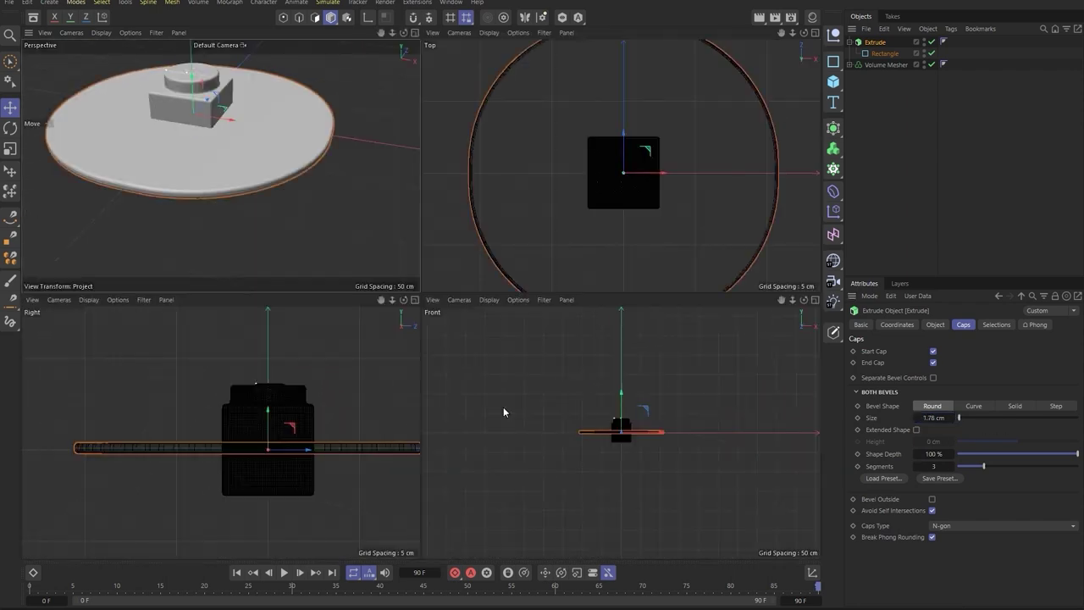
{"action": "key", "text": "F3"}
Step: Set the Extrude offset to 1.5 cm, raise the Rectangle slightly, and rewind to frame 0
{"action": "left_click", "coordinate": [936, 324]}
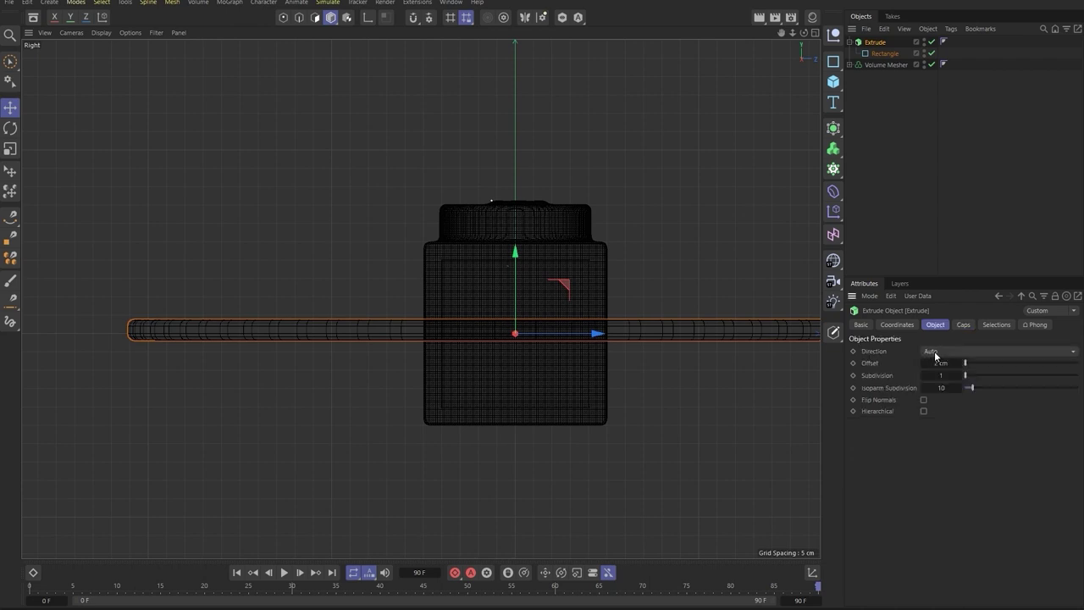
{"action": "type", "text": "5"}
{"action": "key", "text": "Return"}
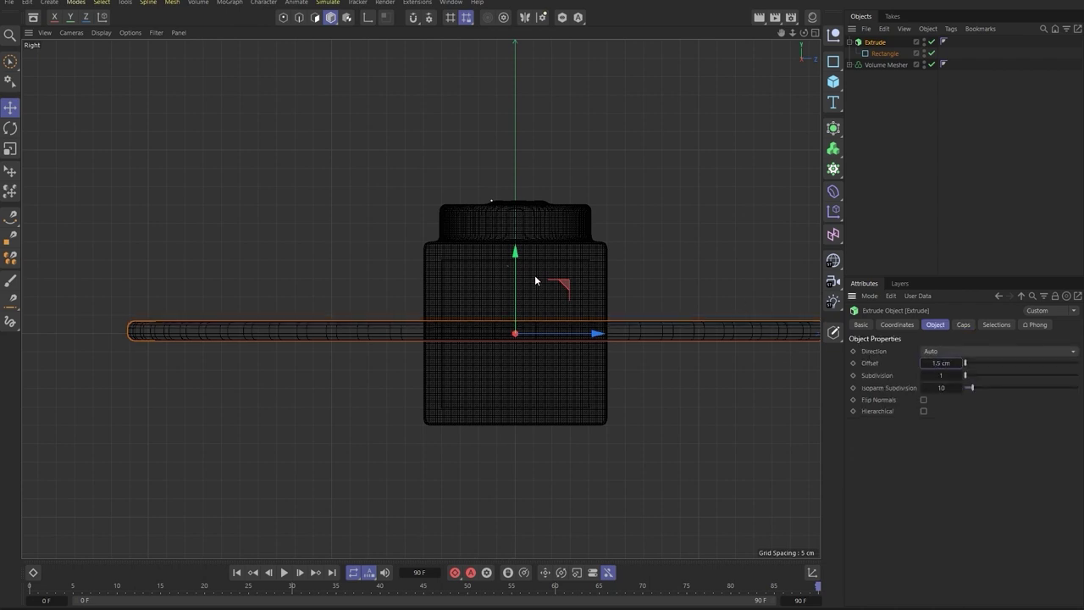
{"action": "left_click", "coordinate": [886, 54]}
{"action": "scroll", "coordinate": [521, 381], "scroll_direction": "up", "scroll_amount": 2}
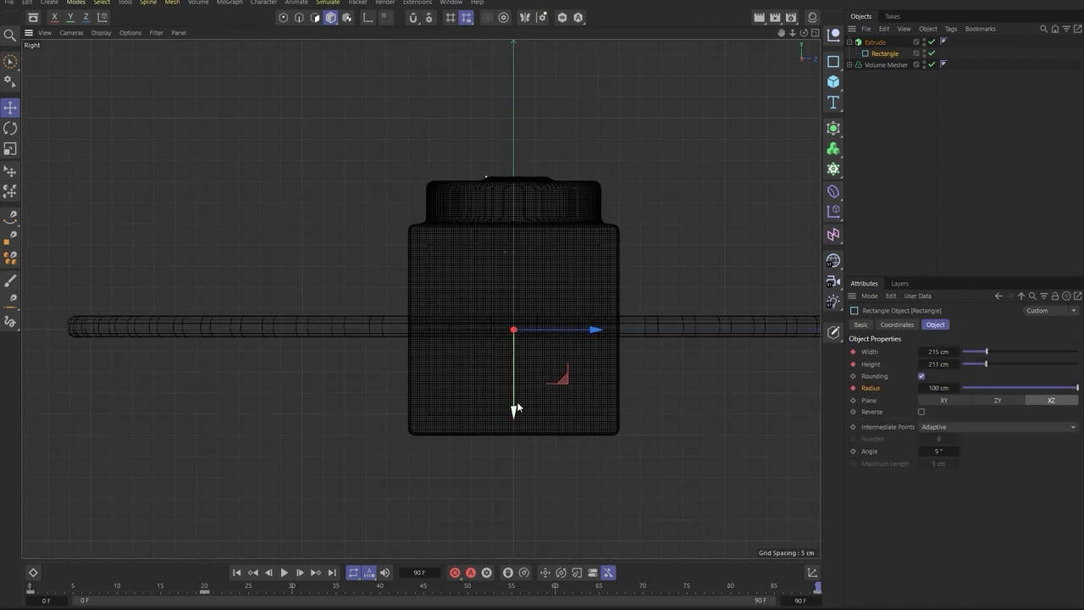
{"action": "left_click_drag", "start_coordinate": [512, 411], "coordinate": [513, 405]}
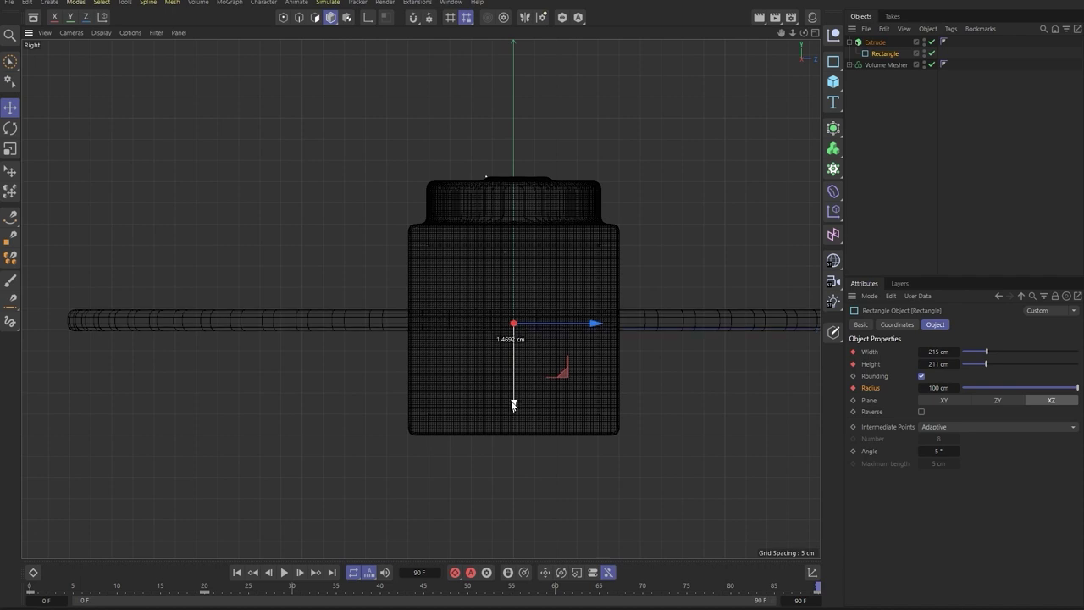
{"action": "middle_click", "coordinate": [608, 185]}
{"action": "middle_click", "coordinate": [315, 160]}
{"action": "left_click_drag", "start_coordinate": [256, 598], "coordinate": [31, 599]}
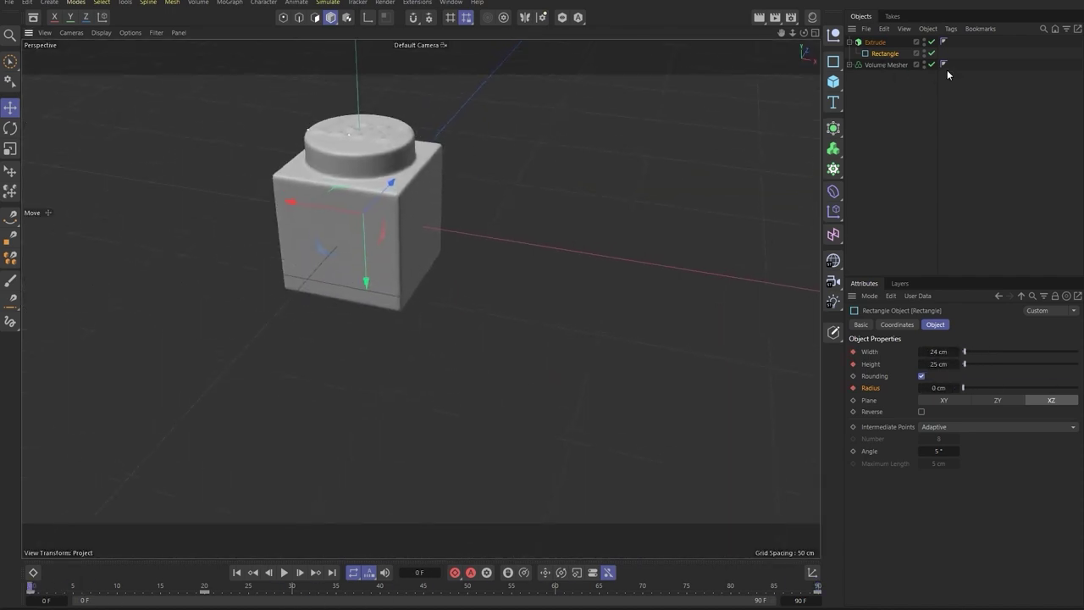
Step: Disable the Volume Mesher and Volume Builder, then select the Brick null
{"action": "left_click", "coordinate": [850, 65]}
{"action": "left_click", "coordinate": [938, 65]}
{"action": "left_click", "coordinate": [937, 75]}
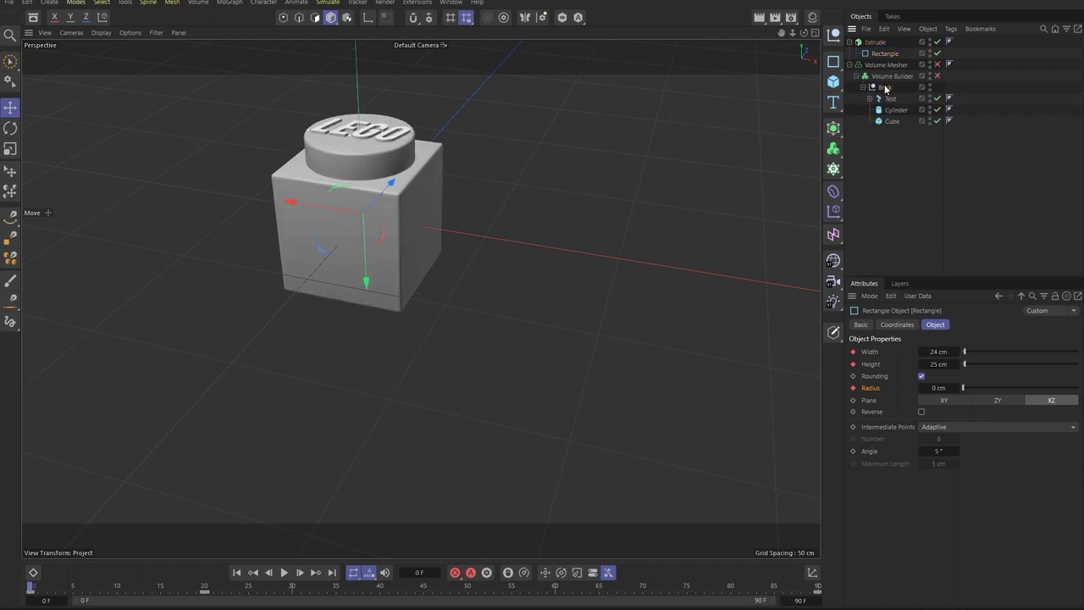
{"action": "left_click", "coordinate": [885, 87]}
{"action": "left_click", "coordinate": [862, 87]}
Step: Raise the Brick to P.Y 43.59 cm and keyframe it at frame 0
{"action": "key", "text": "F3"}
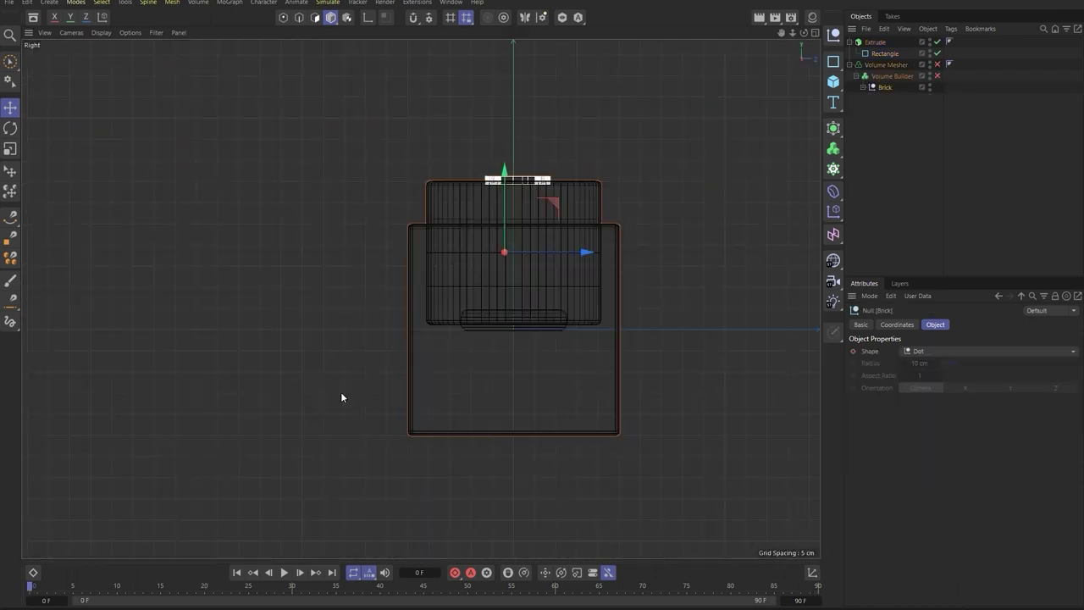
{"action": "left_click_drag", "start_coordinate": [508, 190], "coordinate": [511, 98]}
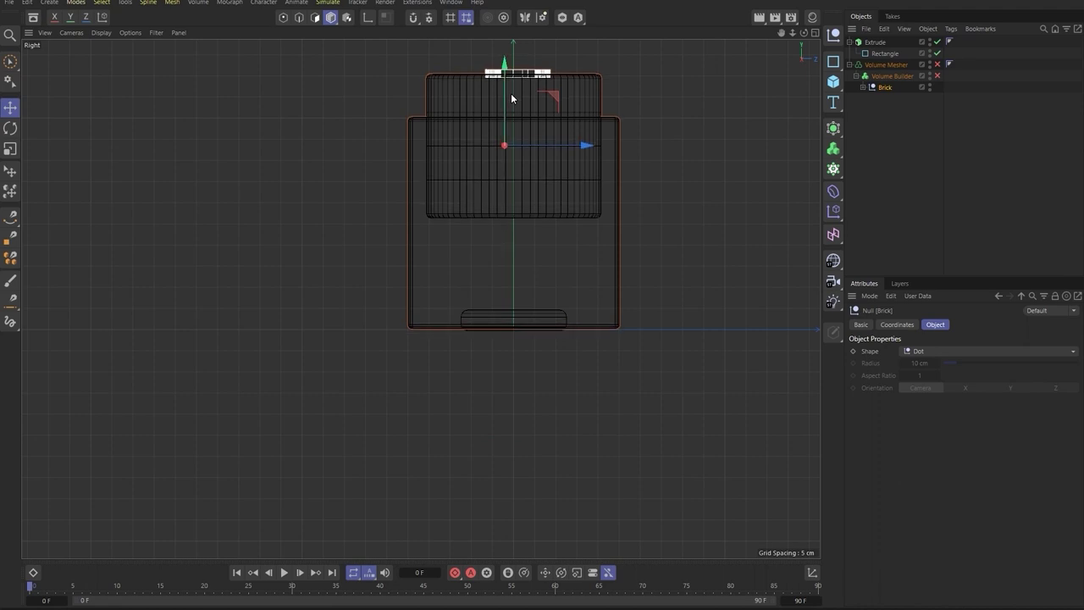
{"action": "left_click", "coordinate": [907, 326]}
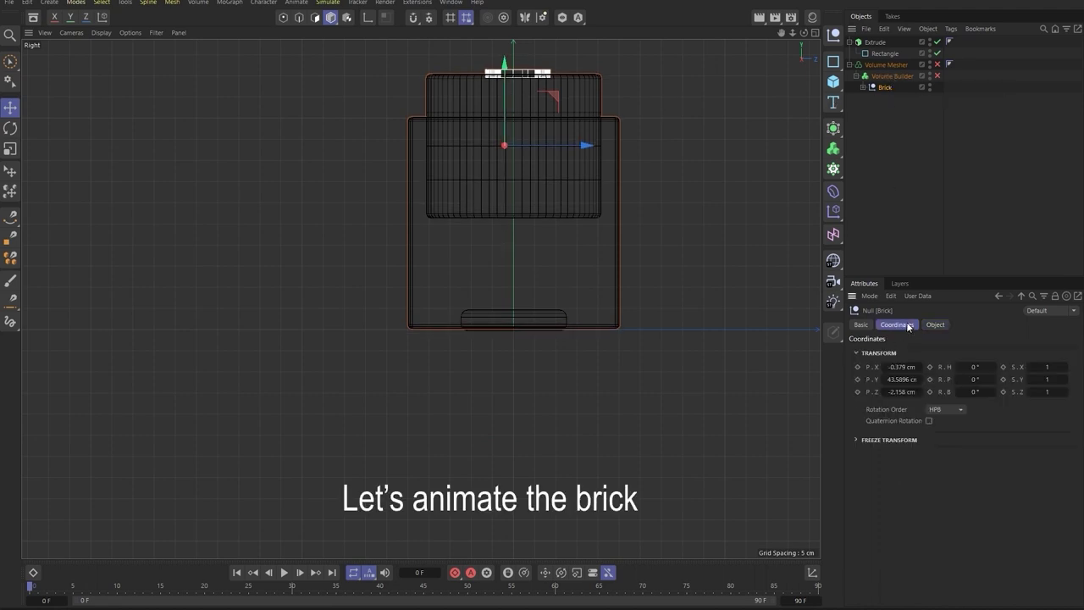
{"action": "left_click", "coordinate": [858, 380]}
Step: Lower the Brick to -18.5 cm at frame 90 and scrub back to preview the fall
{"action": "left_click_drag", "start_coordinate": [30, 586], "coordinate": [817, 586]}
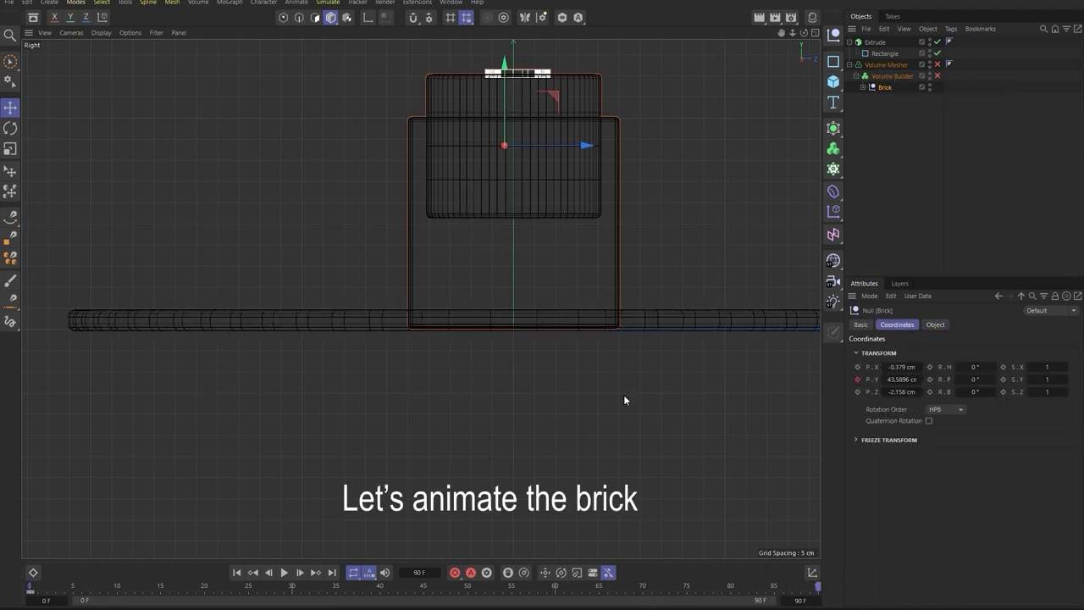
{"action": "left_click_drag", "start_coordinate": [506, 87], "coordinate": [483, 345]}
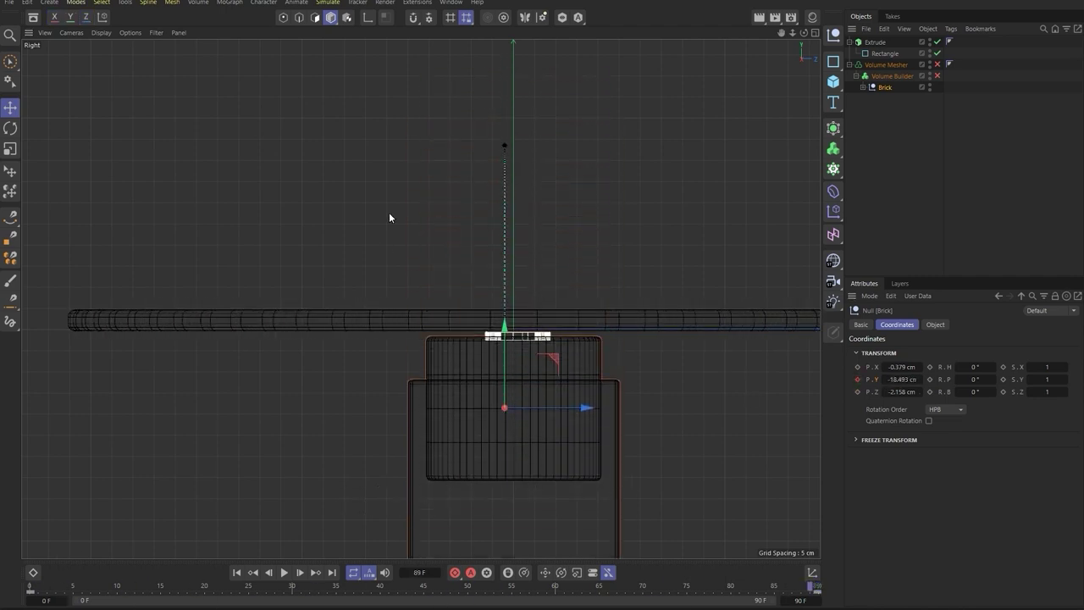
{"action": "key", "text": "F1"}
{"action": "mouse_move", "coordinate": [40, 585]}
{"action": "left_mouse_down"}
{"action": "mouse_move", "coordinate": [221, 584]}
{"action": "mouse_move", "coordinate": [4, 587]}
{"action": "left_mouse_up"}
{"action": "middle_click", "coordinate": [365, 393]}
{"action": "middle_click", "coordinate": [365, 392]}
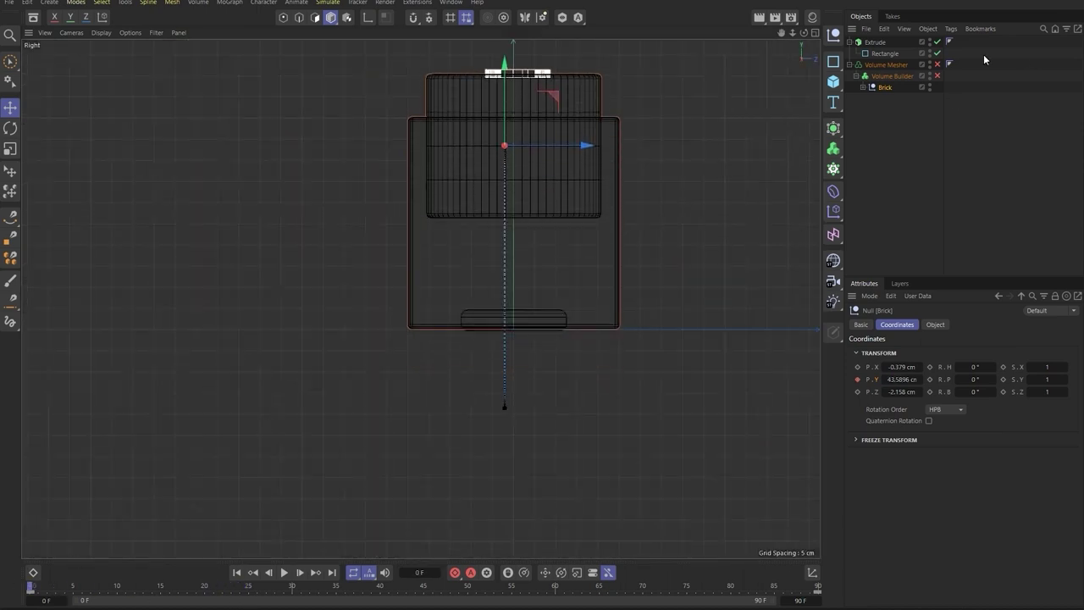
Step: At frame 8, set the puddle Rectangle's height to 50 cm and adjust its width
{"action": "left_click", "coordinate": [864, 88]}
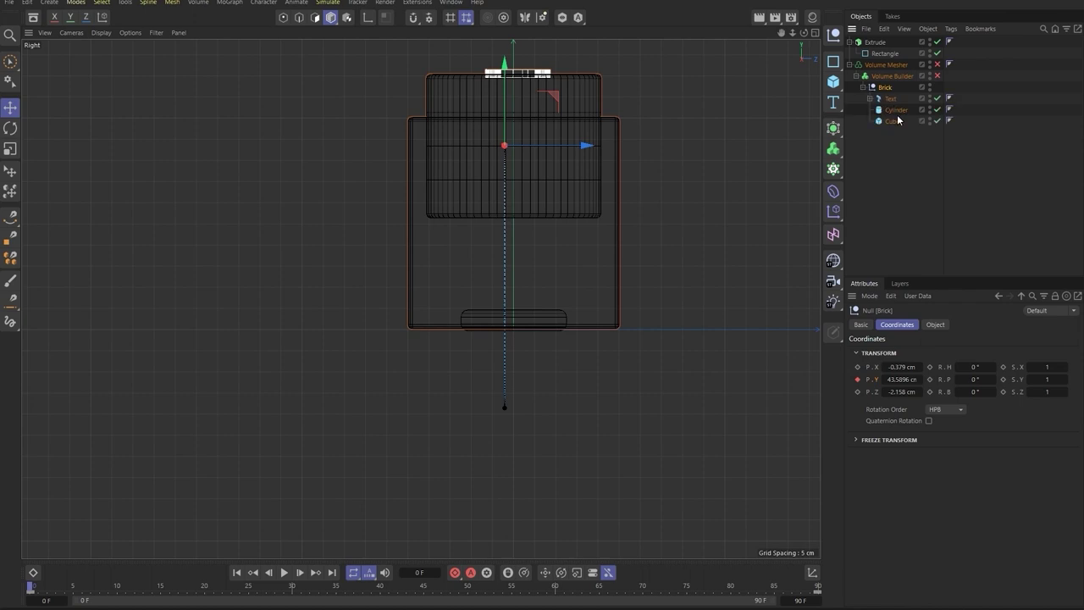
{"action": "left_click", "coordinate": [882, 54]}
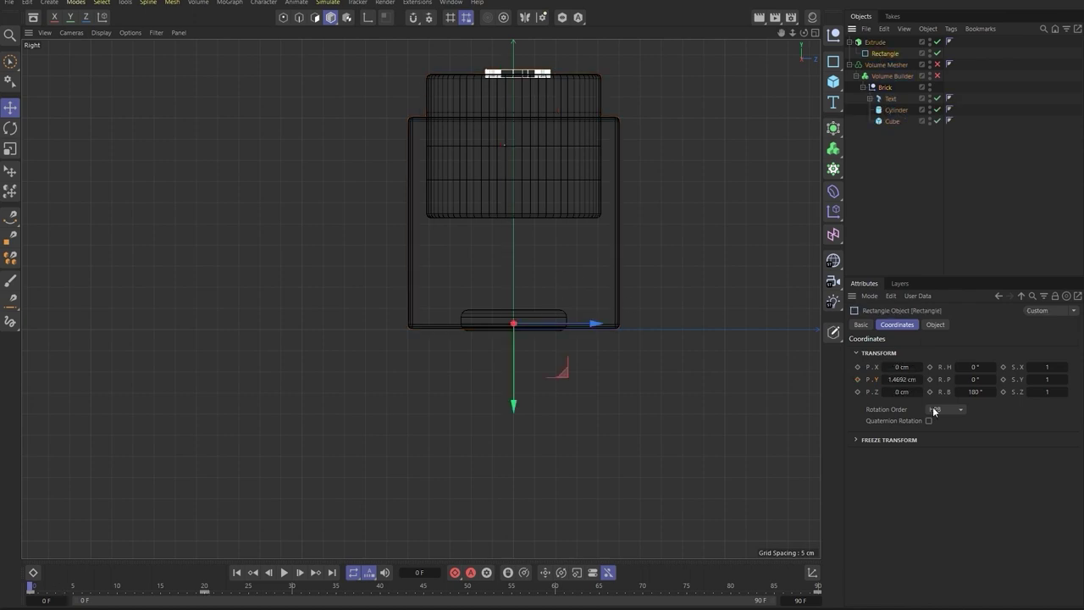
{"action": "left_click", "coordinate": [936, 324]}
{"action": "key", "text": "F8"}
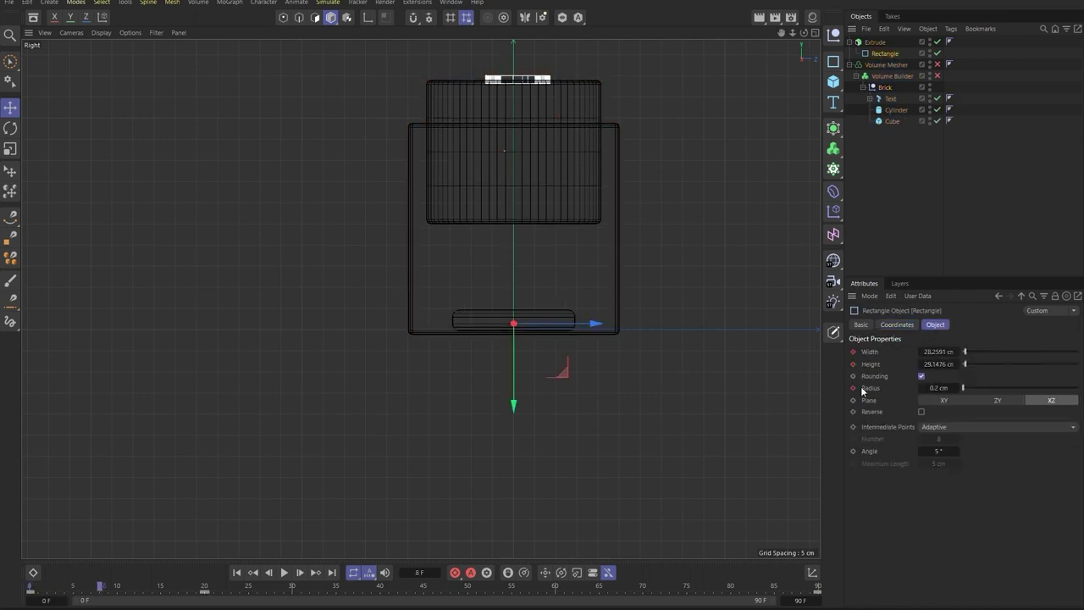
{"action": "mouse_move", "coordinate": [938, 351]}
{"action": "left_mouse_down"}
{"action": "mouse_move", "coordinate": [953, 351]}
{"action": "mouse_move", "coordinate": [946, 364]}
{"action": "left_mouse_up"}
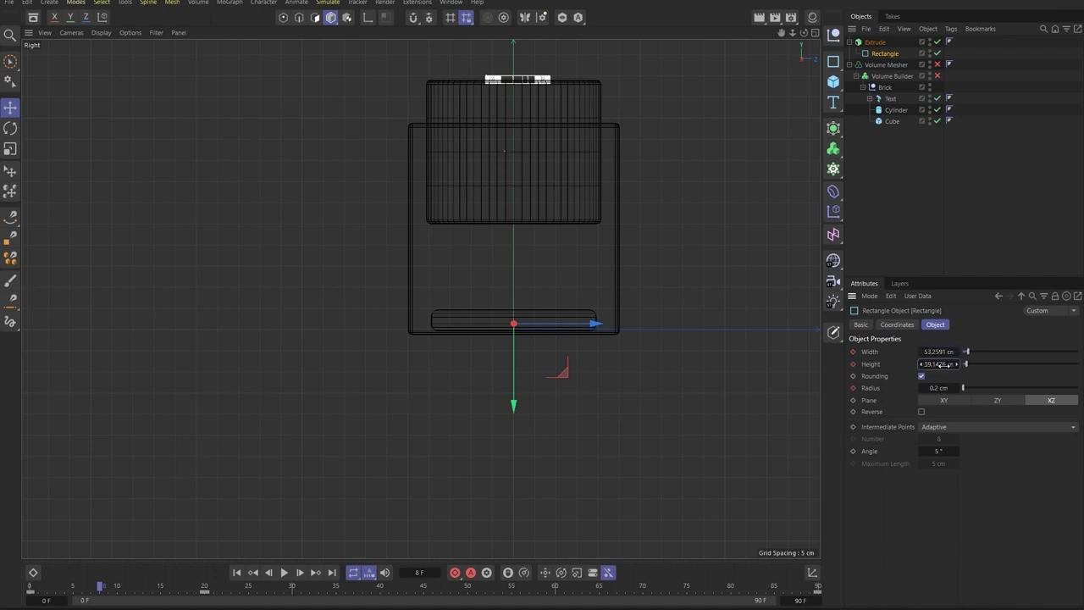
{"action": "double_click", "coordinate": [939, 364]}
{"action": "type", "text": "50"}
{"action": "key", "text": "Return"}
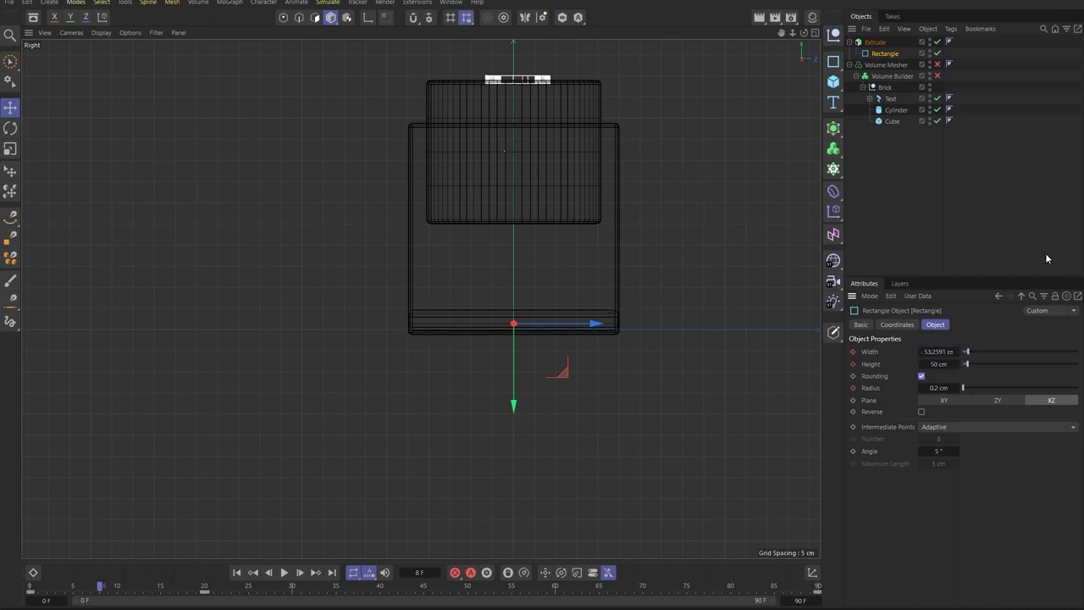
{"action": "double_click", "coordinate": [939, 351]}
{"action": "type", "text": "50"}
{"action": "key", "text": "Return"}
{"action": "key", "text": "F1"}
{"action": "mouse_move", "coordinate": [100, 586]}
{"action": "left_mouse_down"}
{"action": "mouse_move", "coordinate": [155, 593]}
{"action": "mouse_move", "coordinate": [29, 589]}
{"action": "left_mouse_up"}
Step: At frame 31, tilt the Brick with the Rotate tool and keyframe its rotation
{"action": "left_click", "coordinate": [885, 87]}
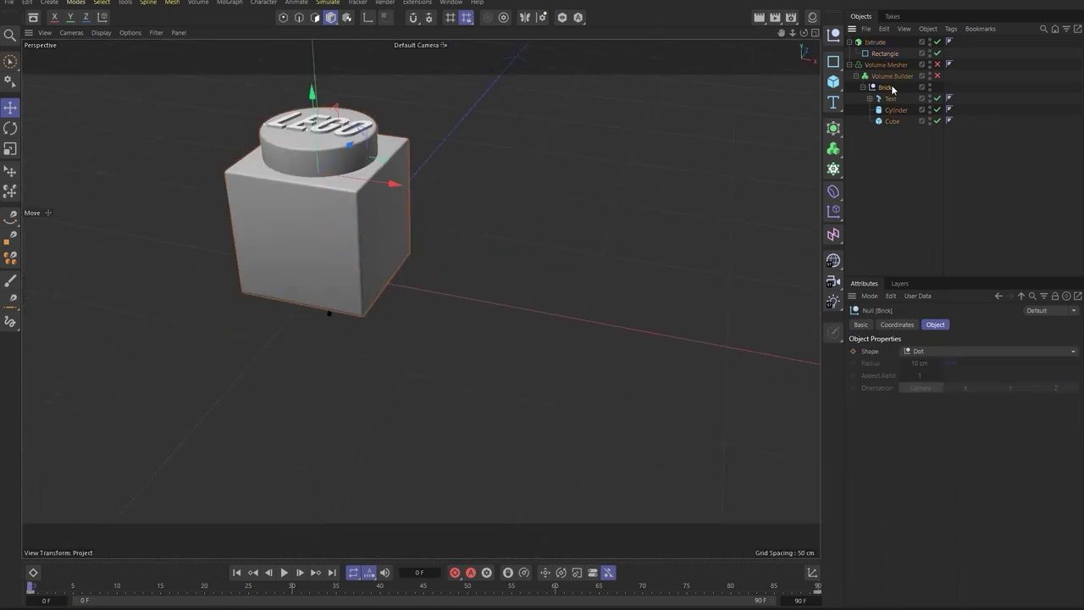
{"action": "left_click", "coordinate": [910, 327]}
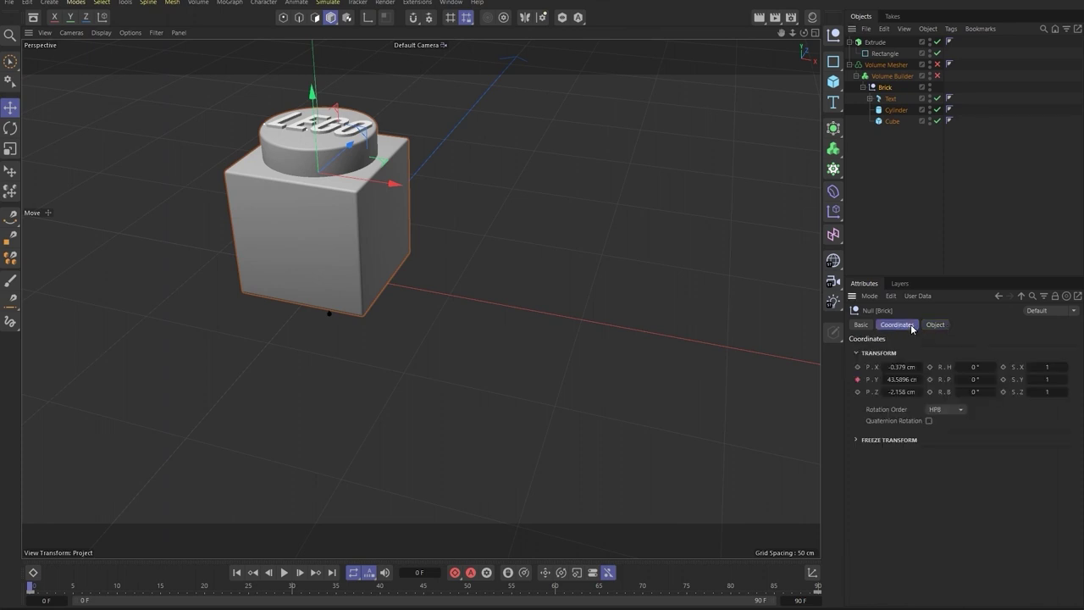
{"action": "key", "text": "space"}
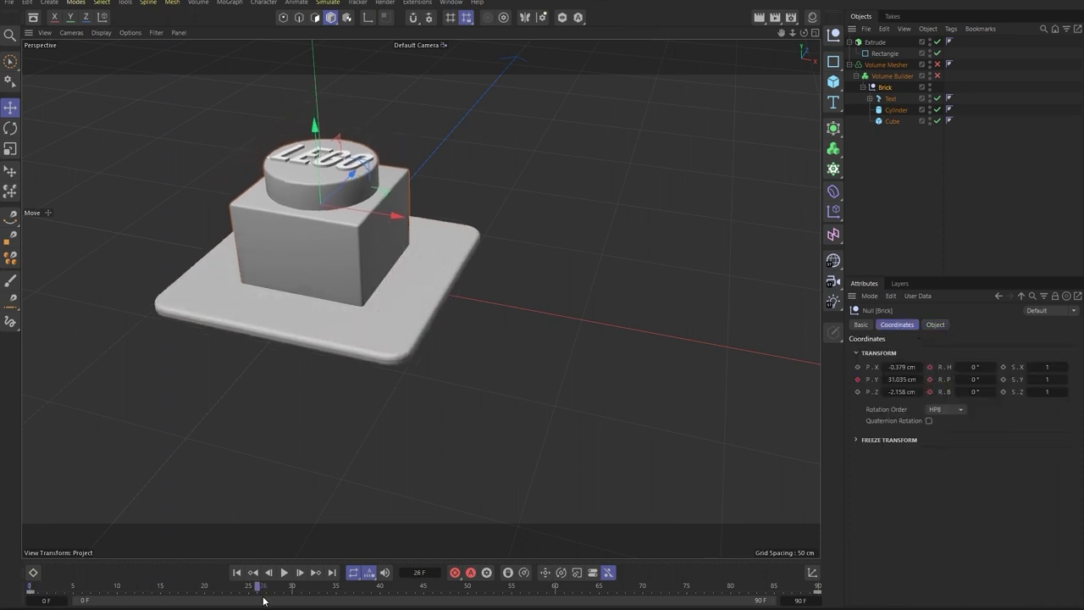
{"action": "key", "text": "space"}
{"action": "left_click", "coordinate": [8, 131]}
{"action": "left_click_drag", "start_coordinate": [356, 218], "coordinate": [351, 193]}
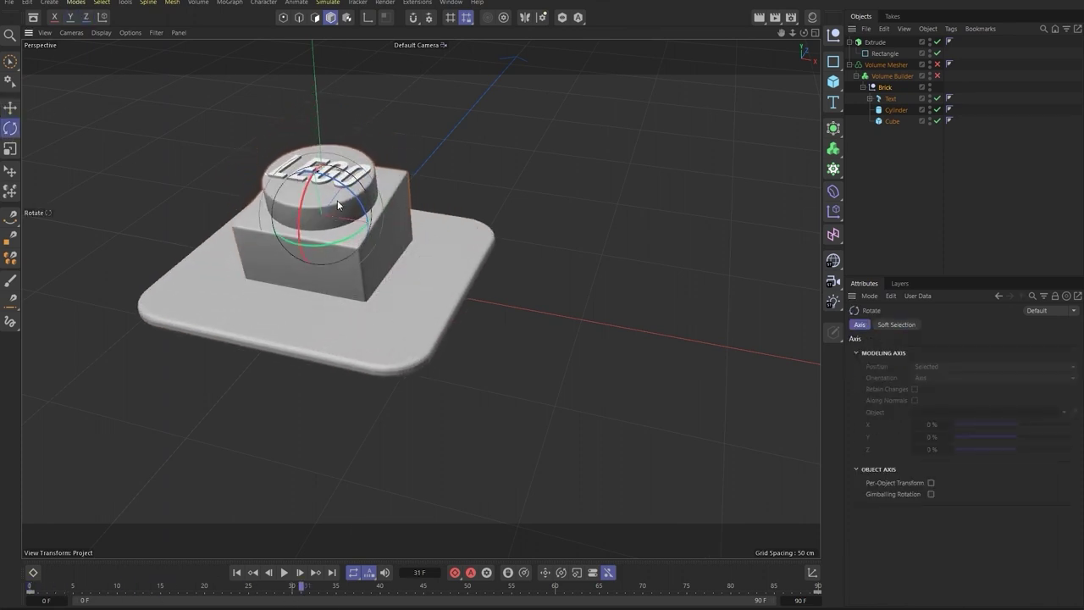
{"action": "left_click", "coordinate": [885, 87]}
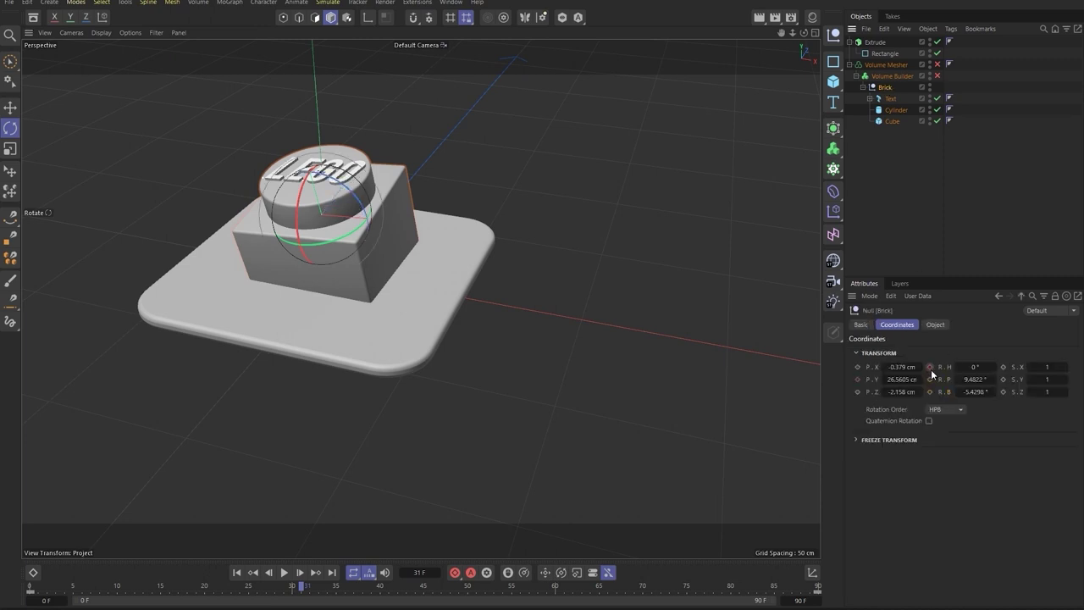
{"action": "left_click_drag", "start_coordinate": [930, 380], "coordinate": [930, 393]}
Step: At frame 14, reset the Brick's rotation to 0 and keyframe it
{"action": "left_click_drag", "start_coordinate": [172, 590], "coordinate": [520, 587]}
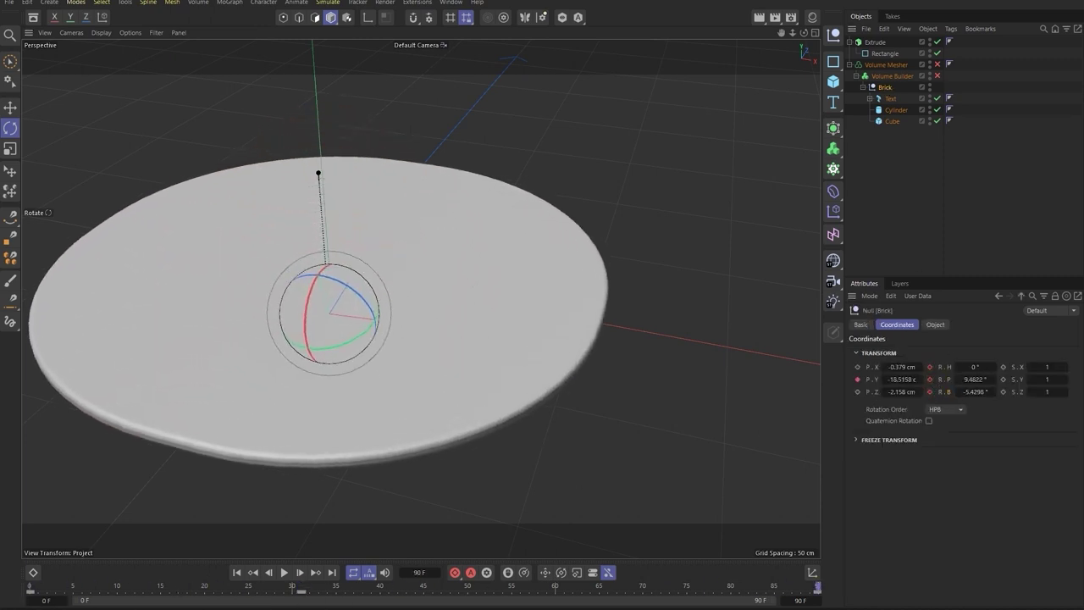
{"action": "left_click_drag", "start_coordinate": [520, 586], "coordinate": [153, 586]}
{"action": "left_click", "coordinate": [974, 379]}
{"action": "type", "text": "0"}
{"action": "key", "text": "Return"}
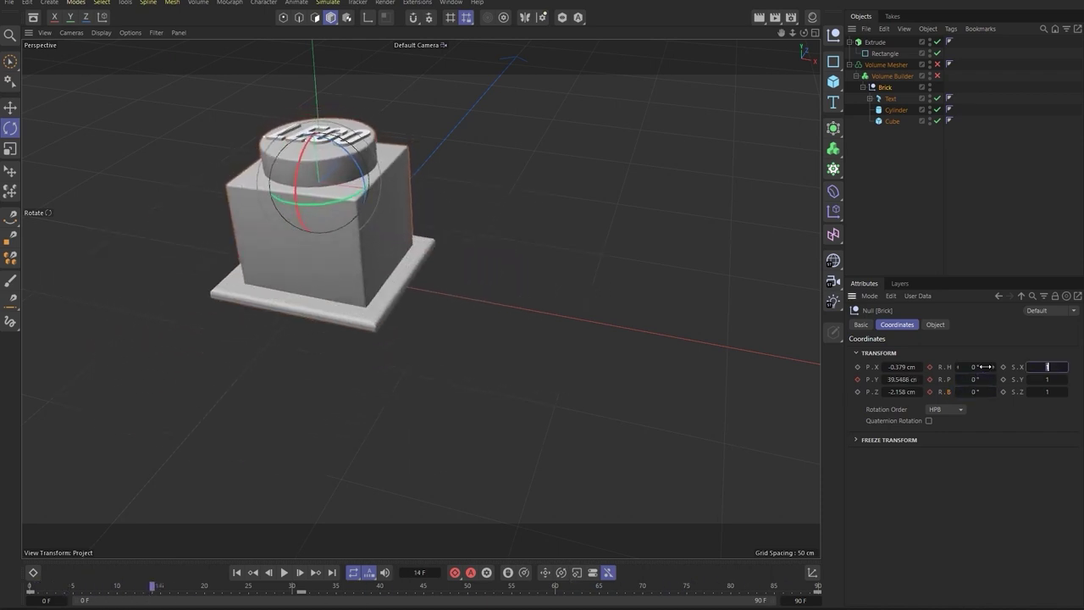
{"action": "right_click", "coordinate": [932, 386]}
{"action": "left_click", "coordinate": [935, 383]}
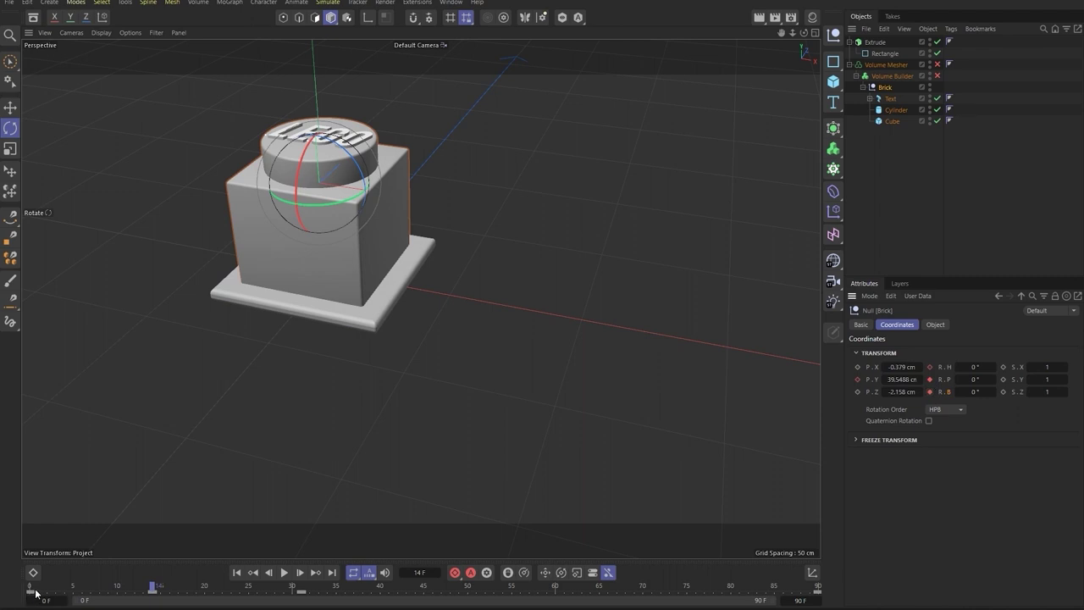
Step: Move the tilt keyframe to frame 45 and play the fall
{"action": "left_click_drag", "start_coordinate": [36, 593], "coordinate": [292, 586]}
{"action": "left_click", "coordinate": [424, 590]}
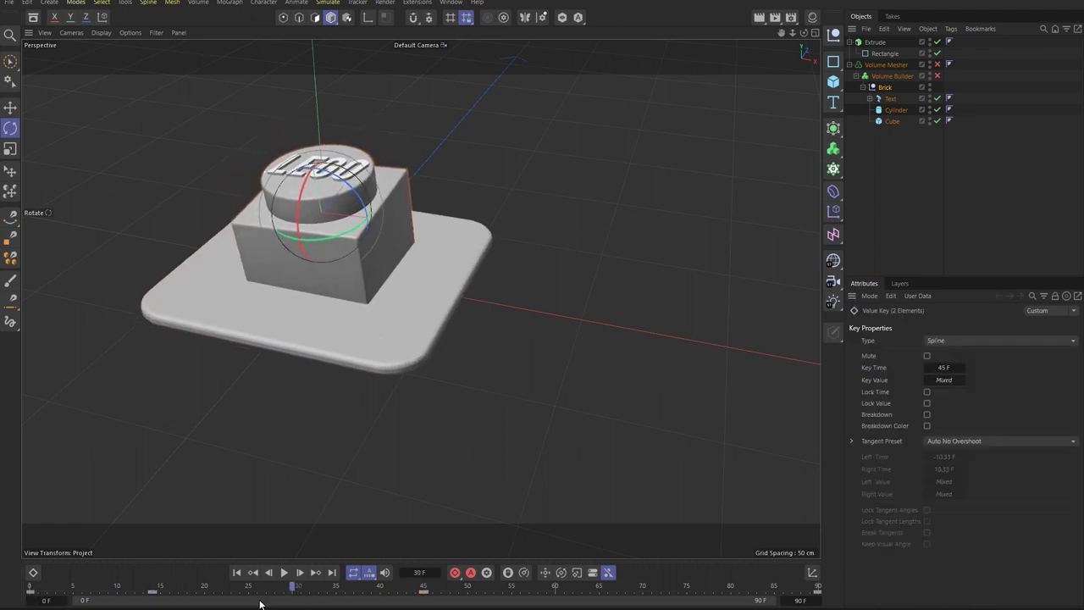
{"action": "key", "text": "F8"}
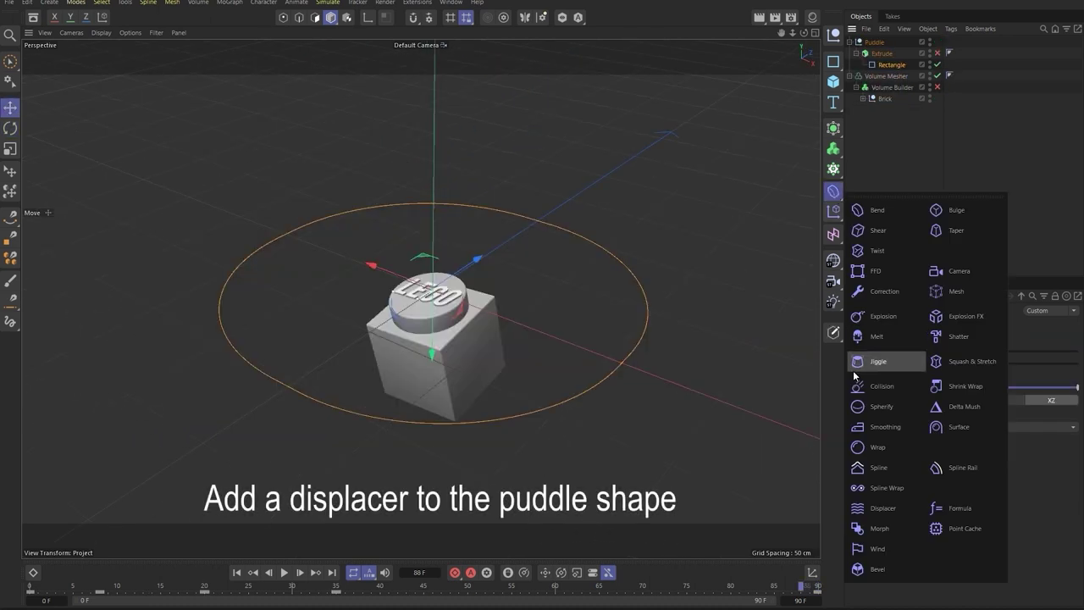
Step: Add a Displacer under the Rectangle driven by a Noise shader
{"action": "left_click", "coordinate": [863, 510]}
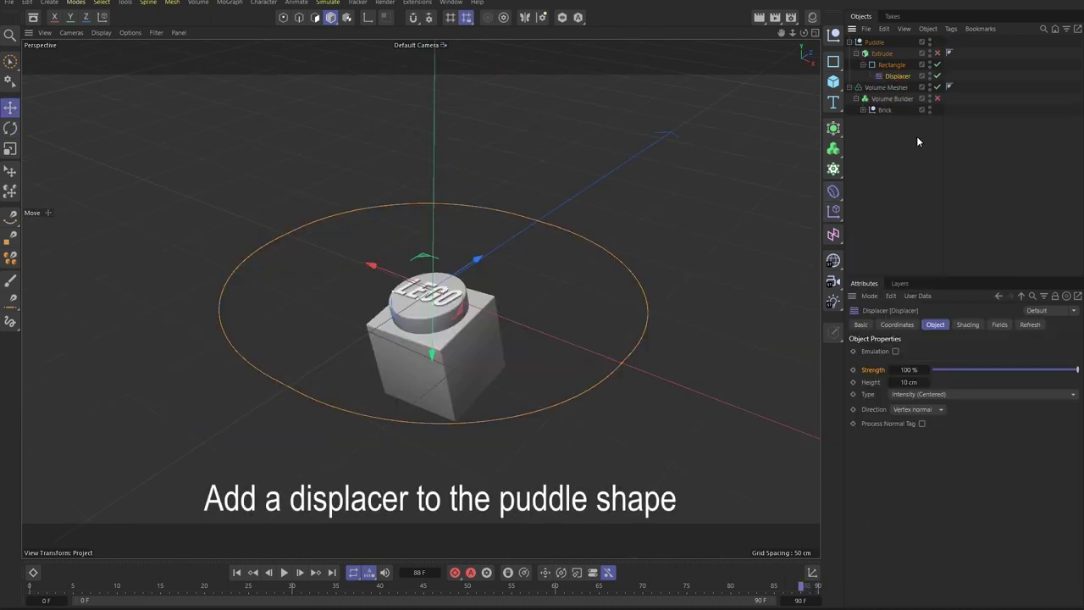
{"action": "left_click", "coordinate": [967, 325]}
{"action": "left_click", "coordinate": [892, 362]}
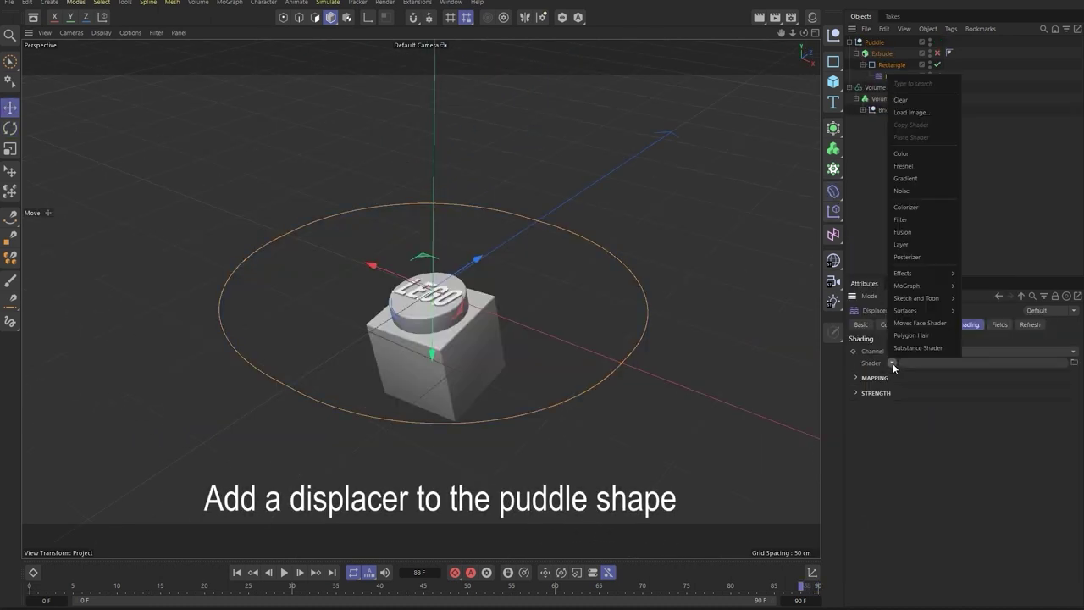
{"action": "left_click", "coordinate": [916, 192]}
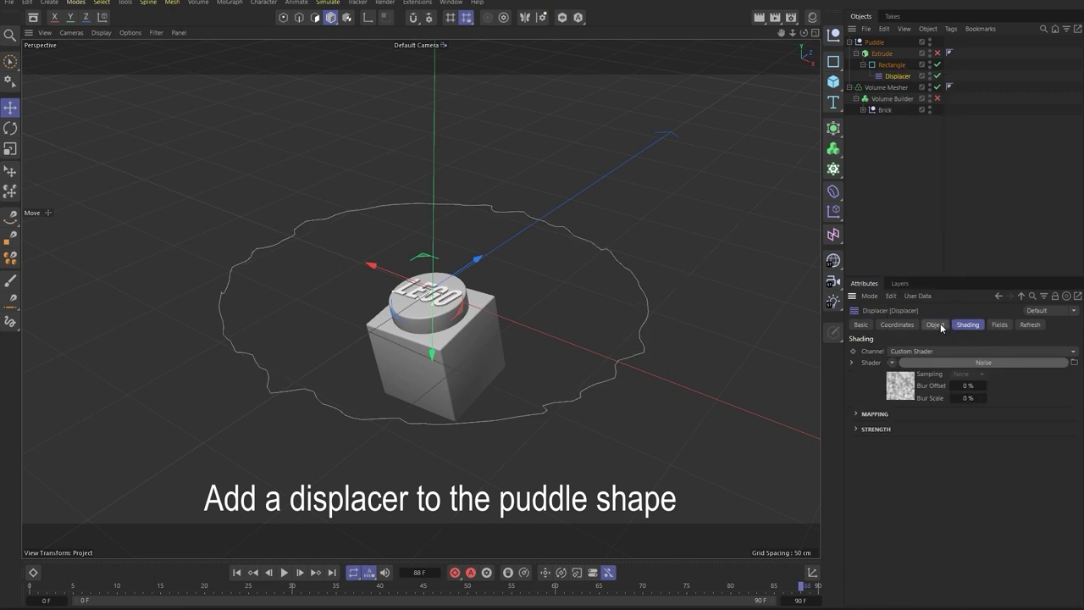
{"action": "left_click", "coordinate": [909, 395]}
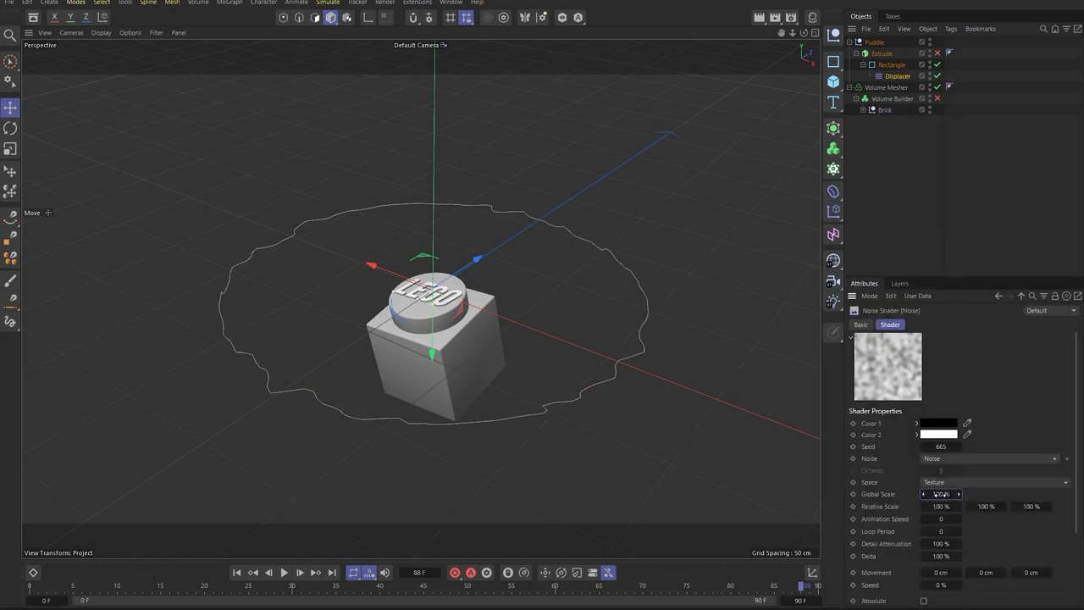
{"action": "left_click_drag", "start_coordinate": [931, 491], "coordinate": [908, 69]}
Step: Set the Displacer's direction to Spherical
{"action": "left_click", "coordinate": [908, 67]}
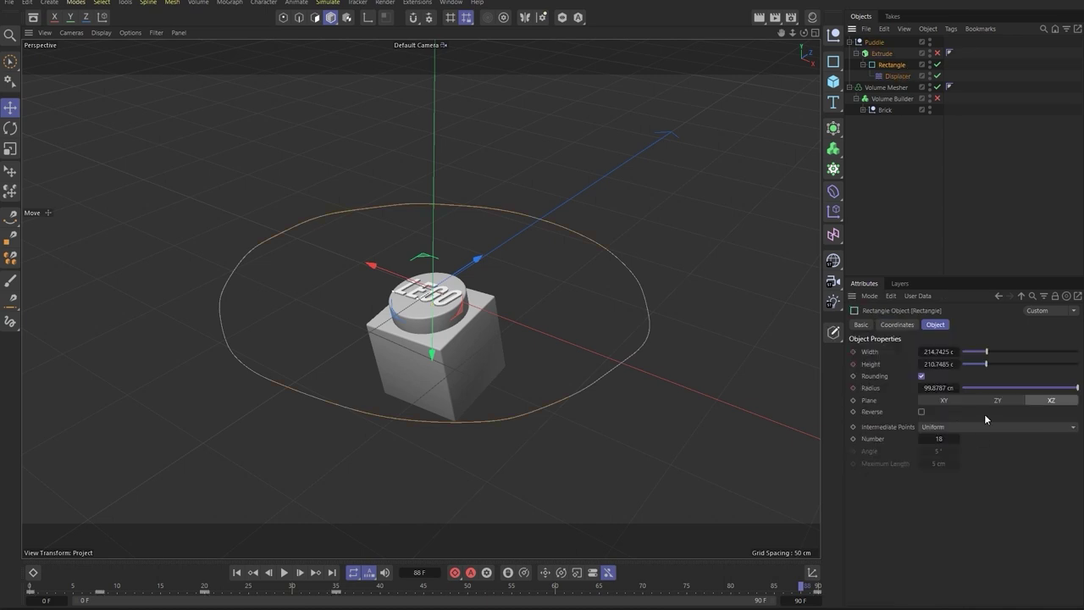
{"action": "left_click", "coordinate": [892, 77]}
{"action": "left_click", "coordinate": [935, 324]}
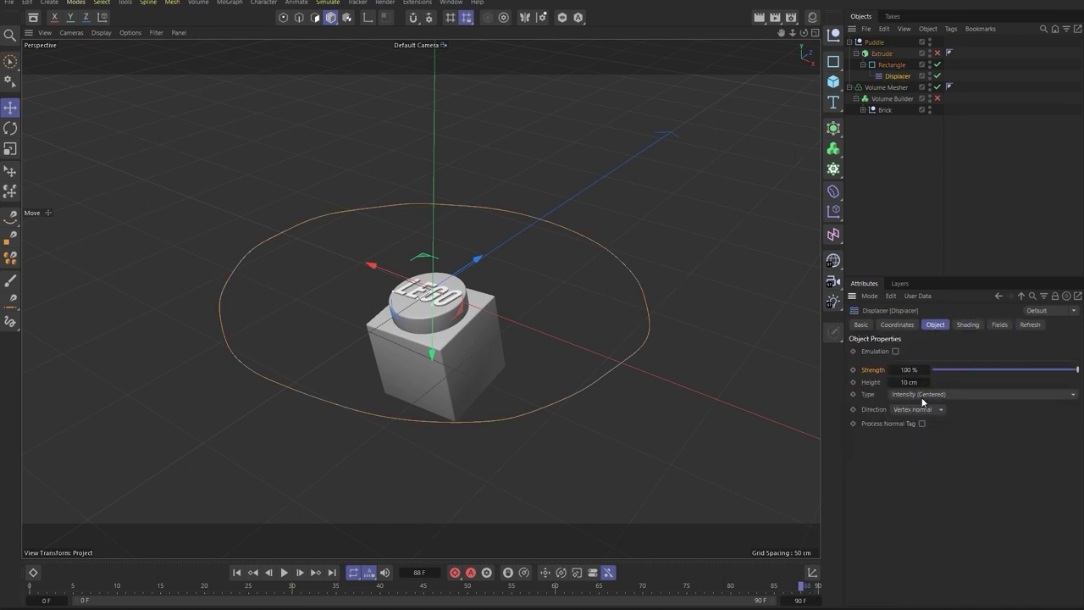
{"action": "left_click", "coordinate": [922, 404]}
{"action": "left_click", "coordinate": [925, 442]}
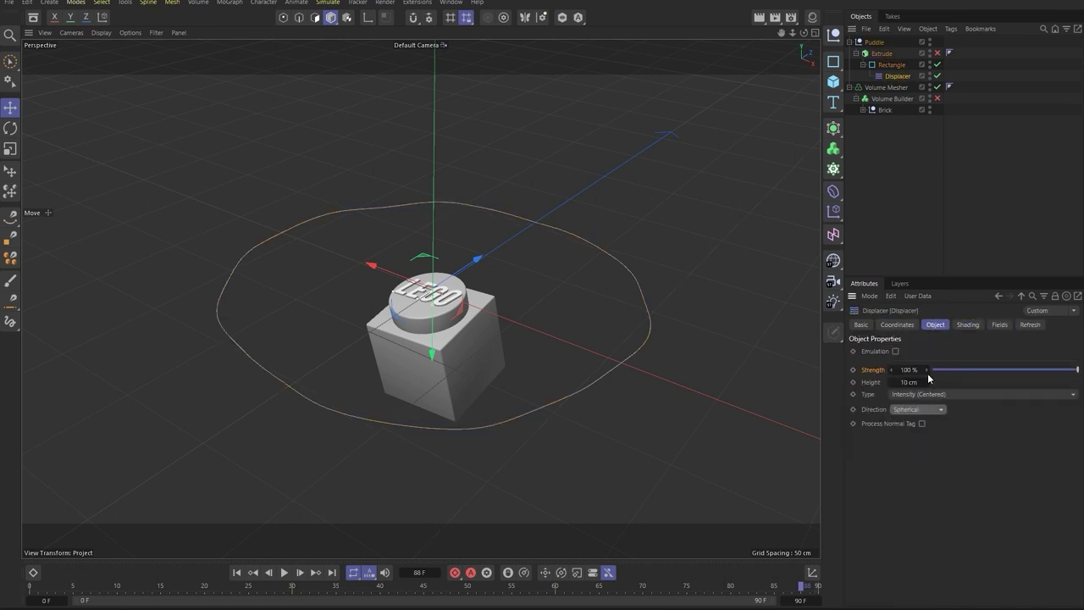
Step: Raise the Noise Global Scale to 727% and adjust the displacement strength
{"action": "left_click", "coordinate": [967, 324]}
{"action": "left_click", "coordinate": [900, 386]}
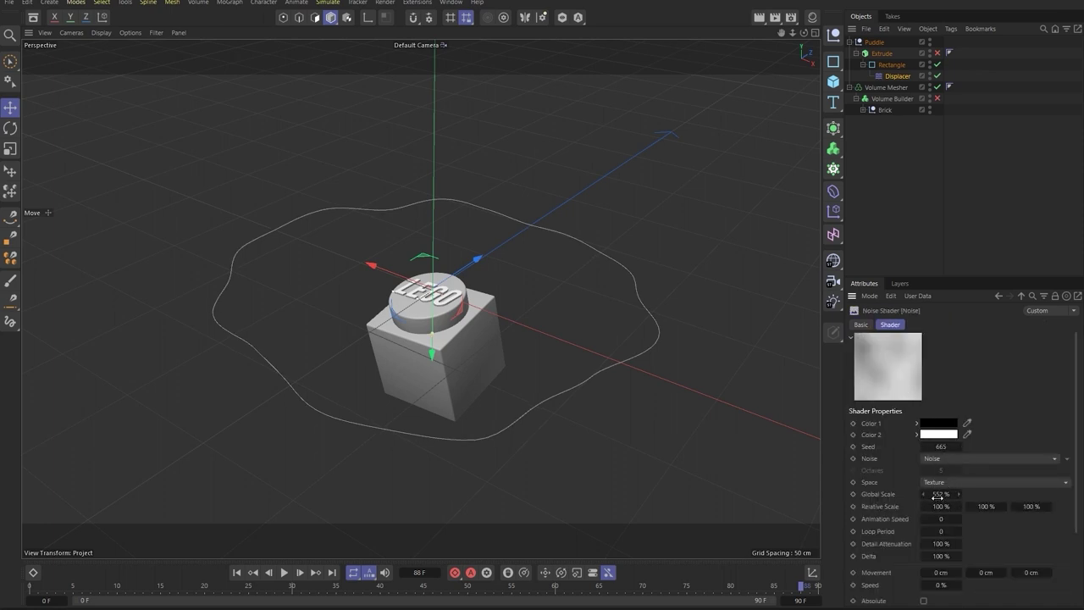
{"action": "left_click_drag", "start_coordinate": [941, 496], "coordinate": [1040, 502]}
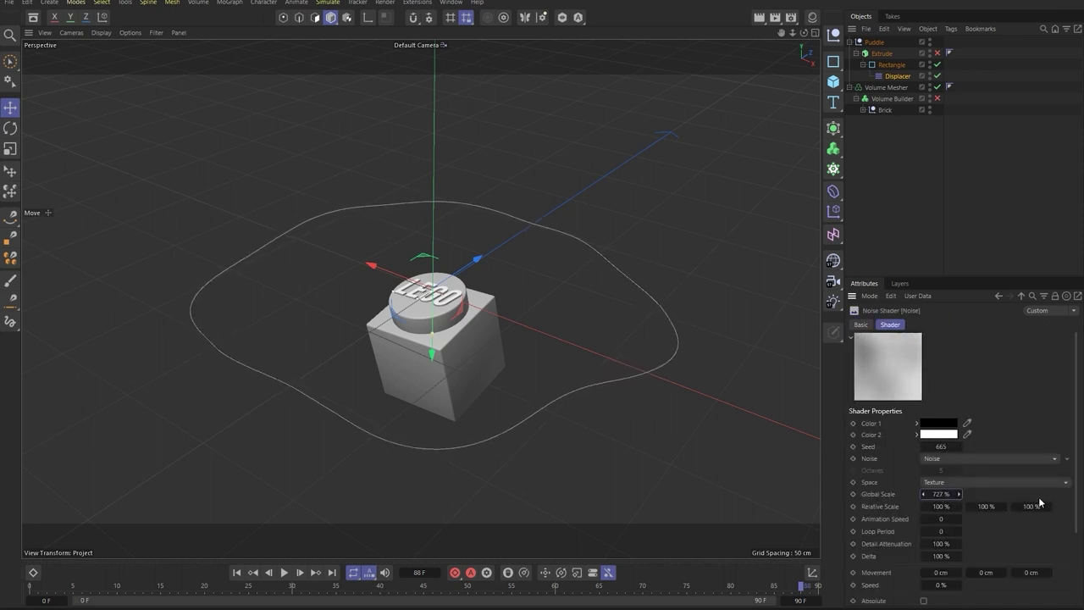
{"action": "left_click", "coordinate": [898, 76]}
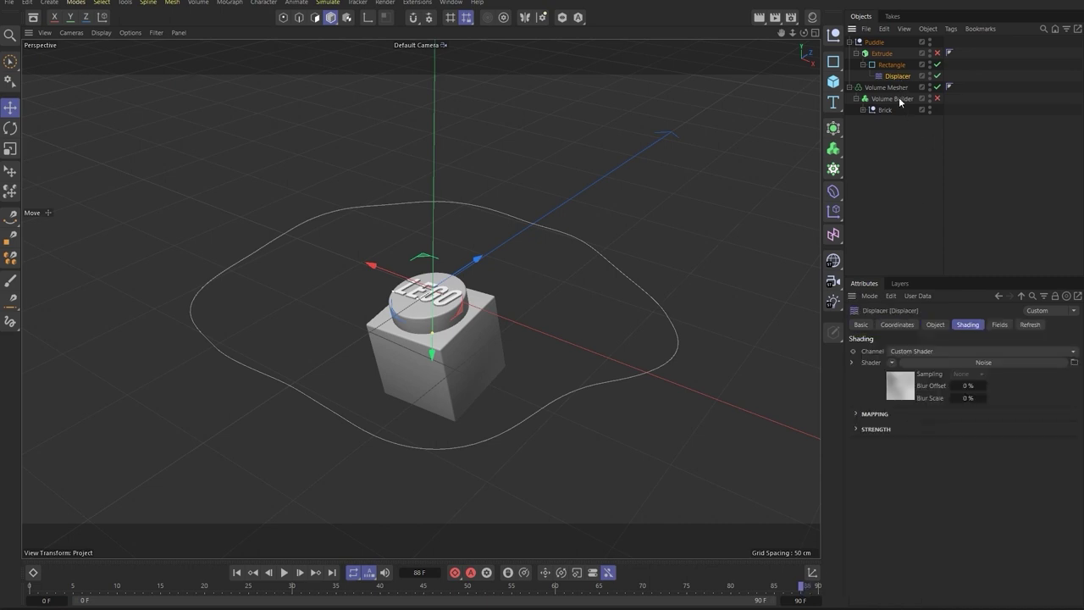
{"action": "left_click", "coordinate": [935, 325]}
{"action": "left_click_drag", "start_coordinate": [894, 369], "coordinate": [1078, 369]}
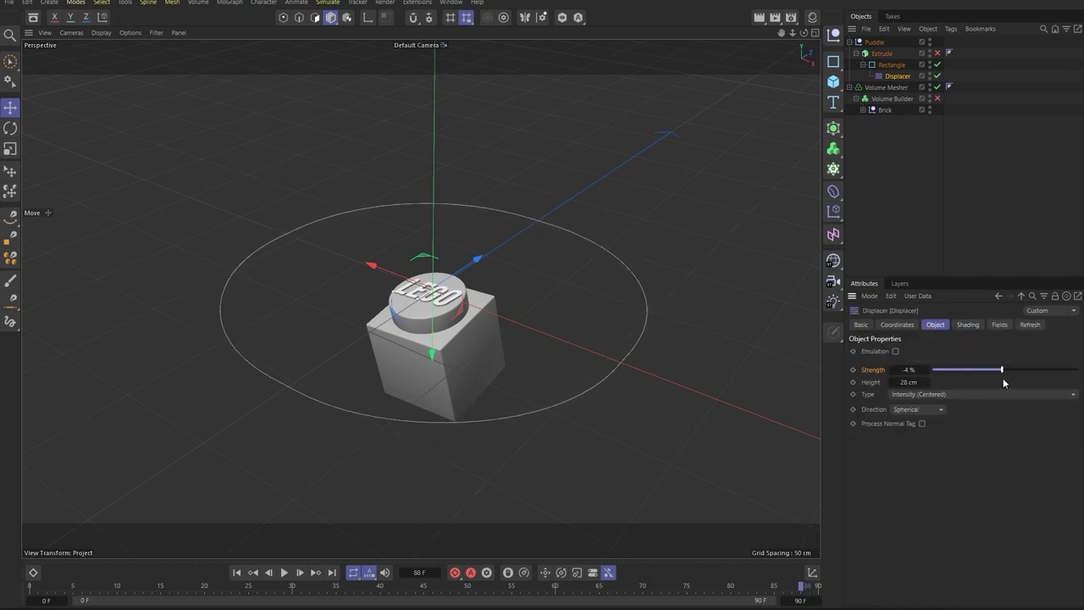
{"action": "left_click_drag", "start_coordinate": [781, 589], "coordinate": [639, 596]}
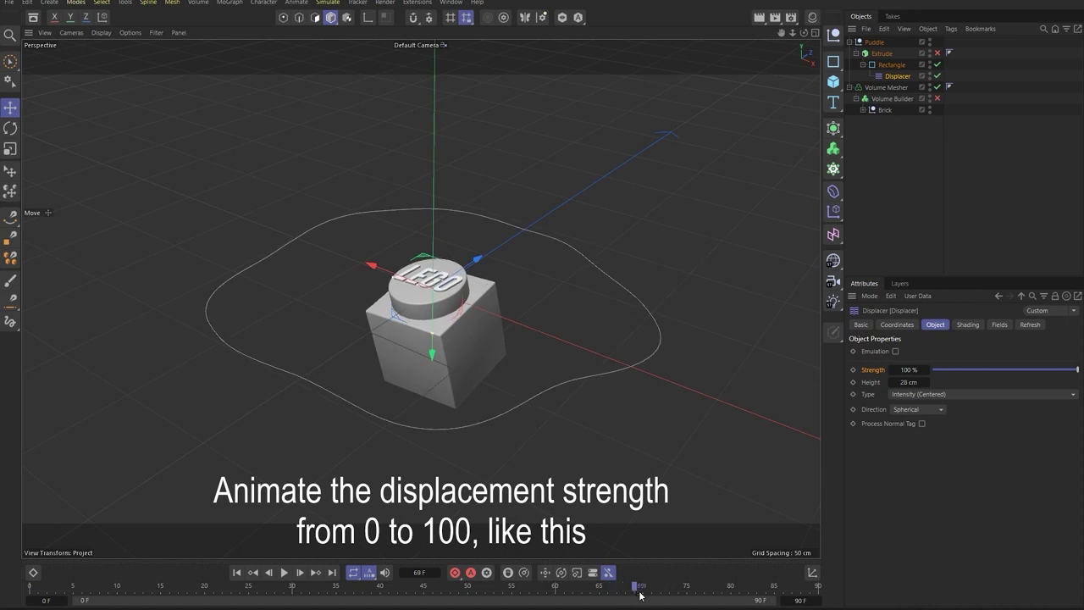
Step: Keyframe Displacer Strength at 100% on frame 69 and 0% on frame 10
{"action": "left_click", "coordinate": [853, 369]}
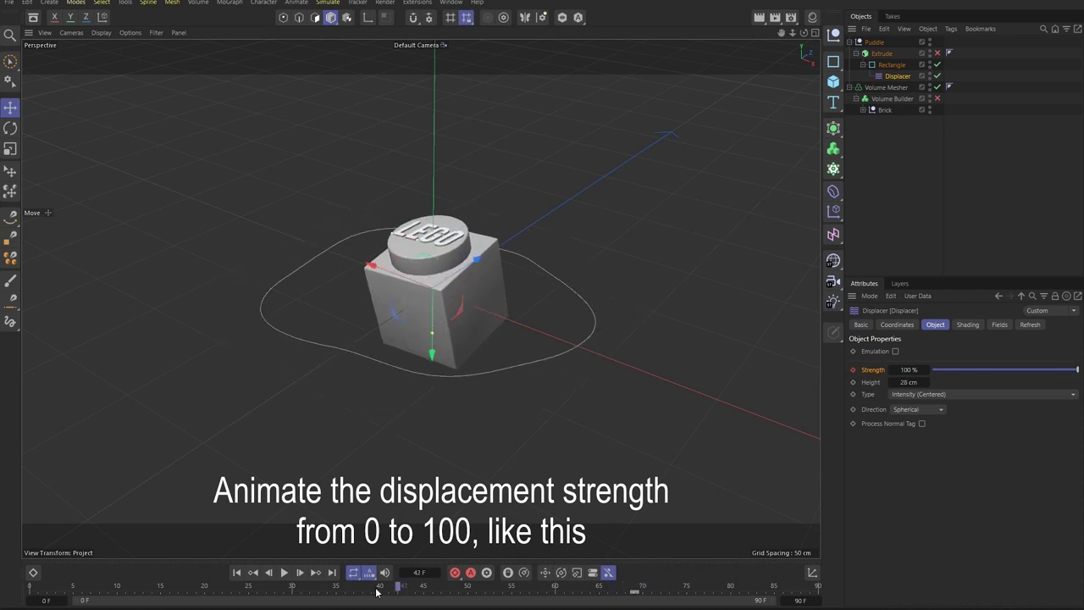
{"action": "left_click_drag", "start_coordinate": [635, 589], "coordinate": [119, 602]}
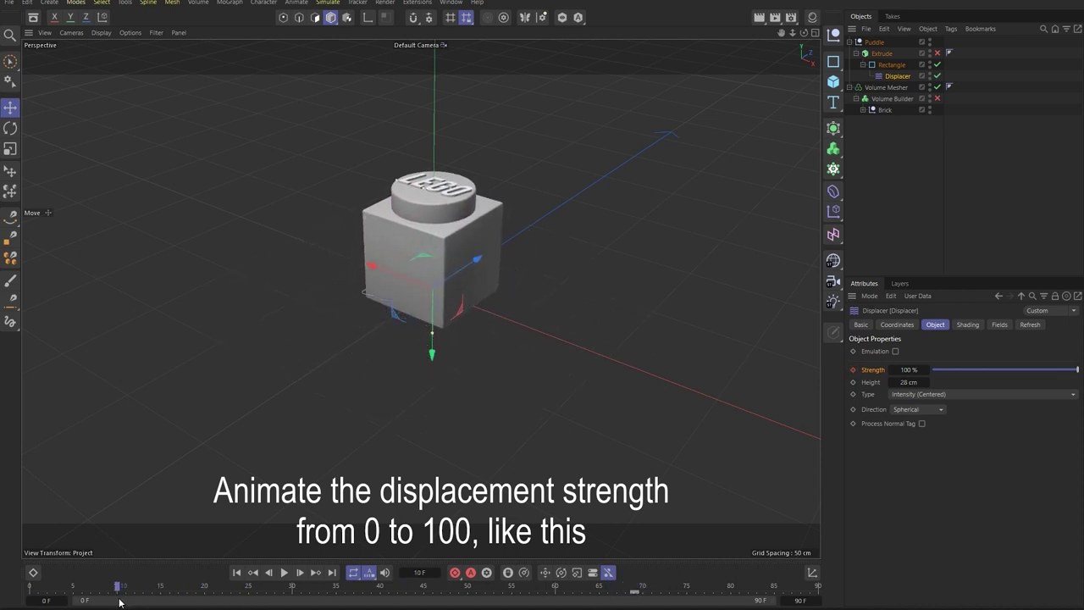
{"action": "double_click", "coordinate": [911, 370]}
{"action": "type", "text": "0"}
{"action": "key", "text": "Return"}
{"action": "left_click", "coordinate": [853, 369]}
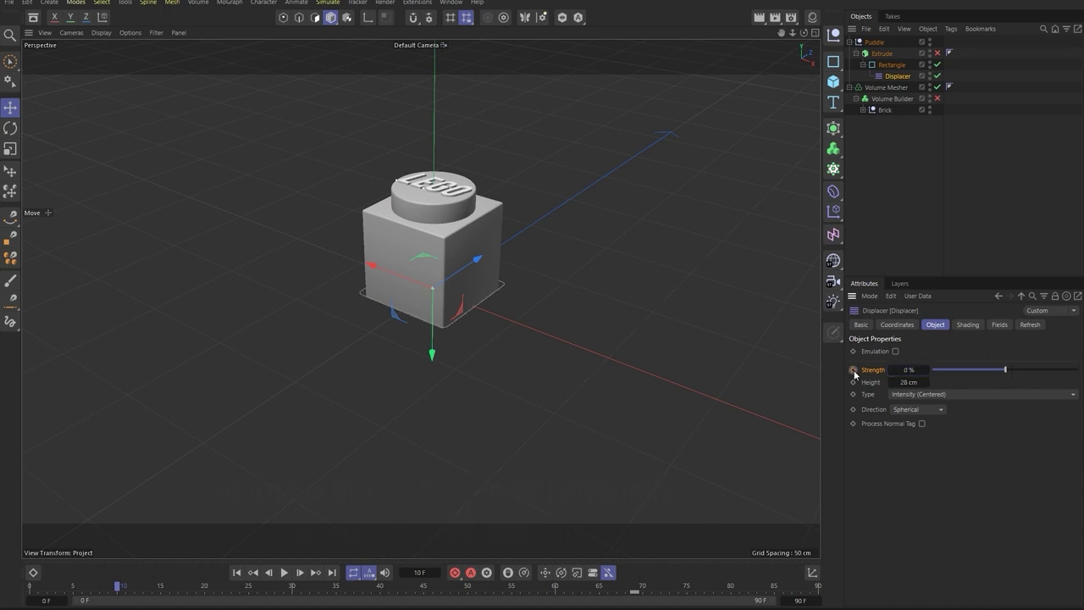
{"action": "key", "text": "F8"}
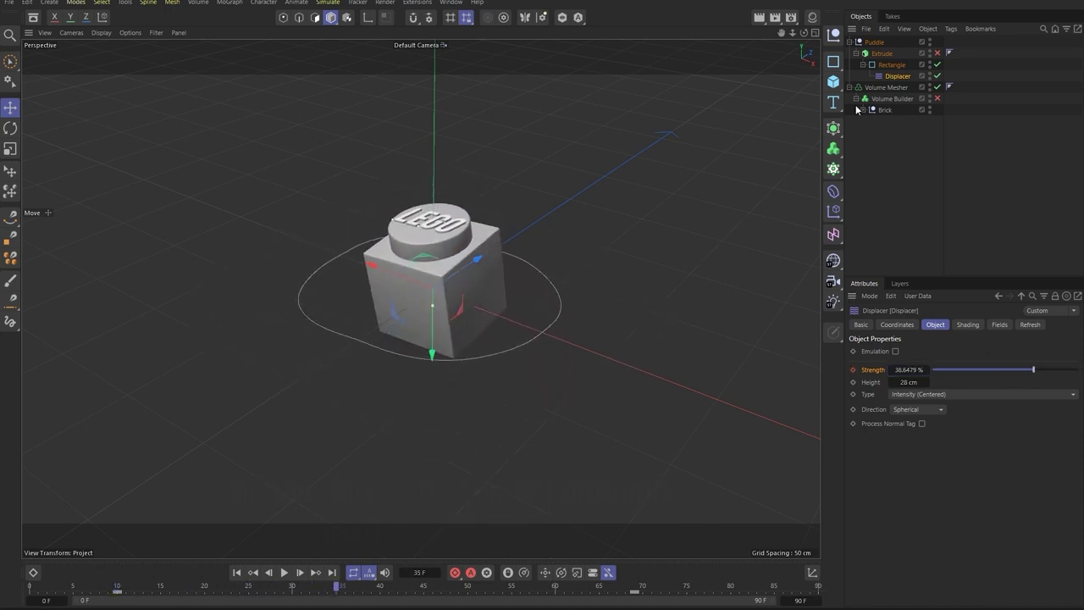
Step: Re-enable the Extrude and shift the Rectangle's keyframe to frame 40
{"action": "left_click", "coordinate": [893, 69]}
{"action": "left_click", "coordinate": [937, 53]}
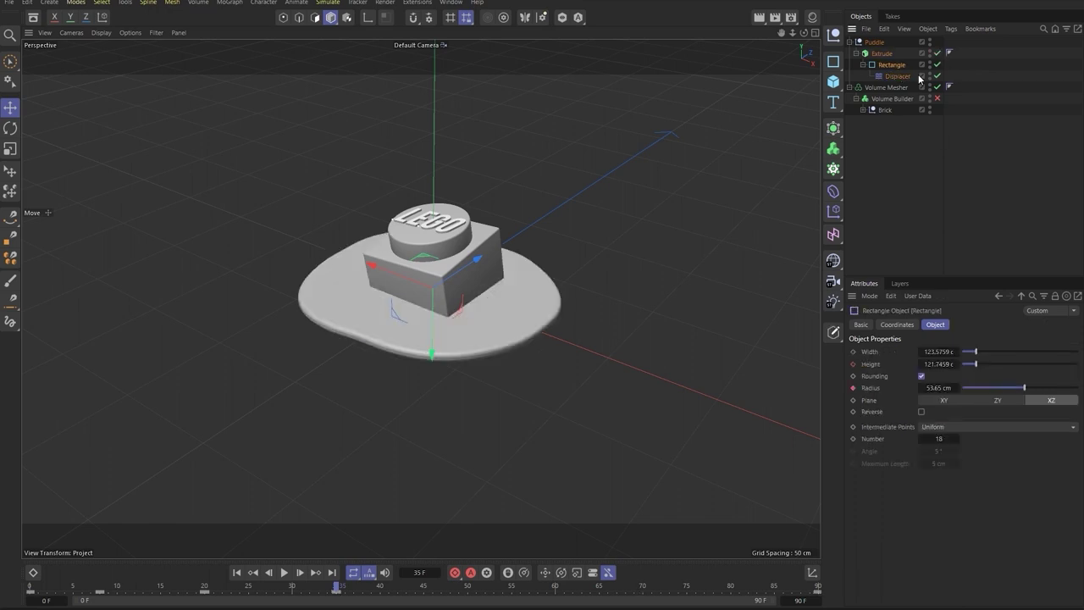
{"action": "mouse_move", "coordinate": [337, 590]}
{"action": "left_mouse_down"}
{"action": "mouse_move", "coordinate": [313, 597]}
{"action": "mouse_move", "coordinate": [373, 593]}
{"action": "left_mouse_up"}
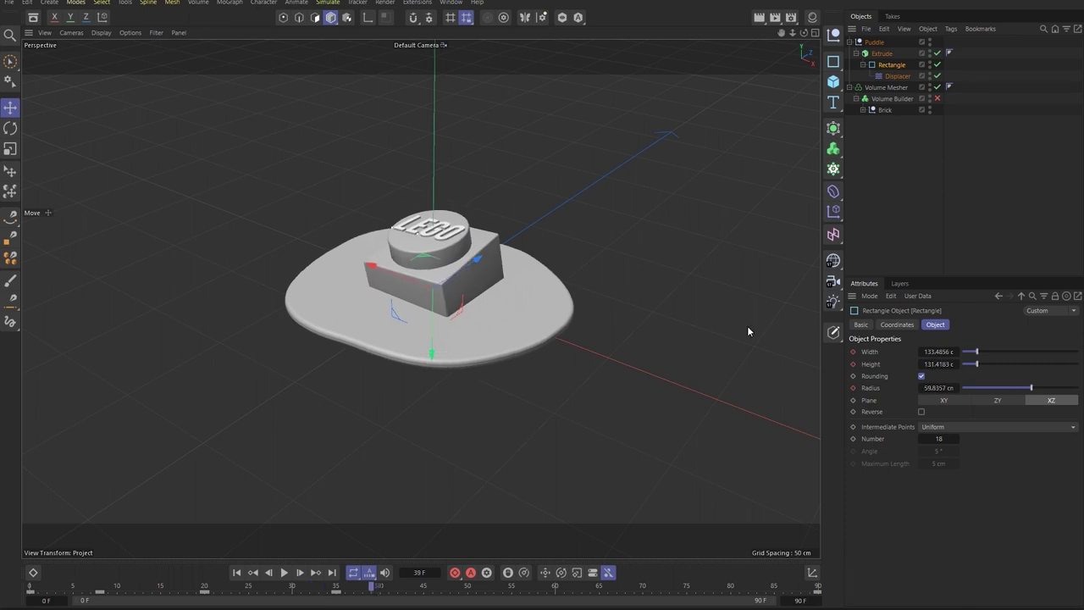
{"action": "left_click_drag", "start_coordinate": [182, 593], "coordinate": [336, 593]}
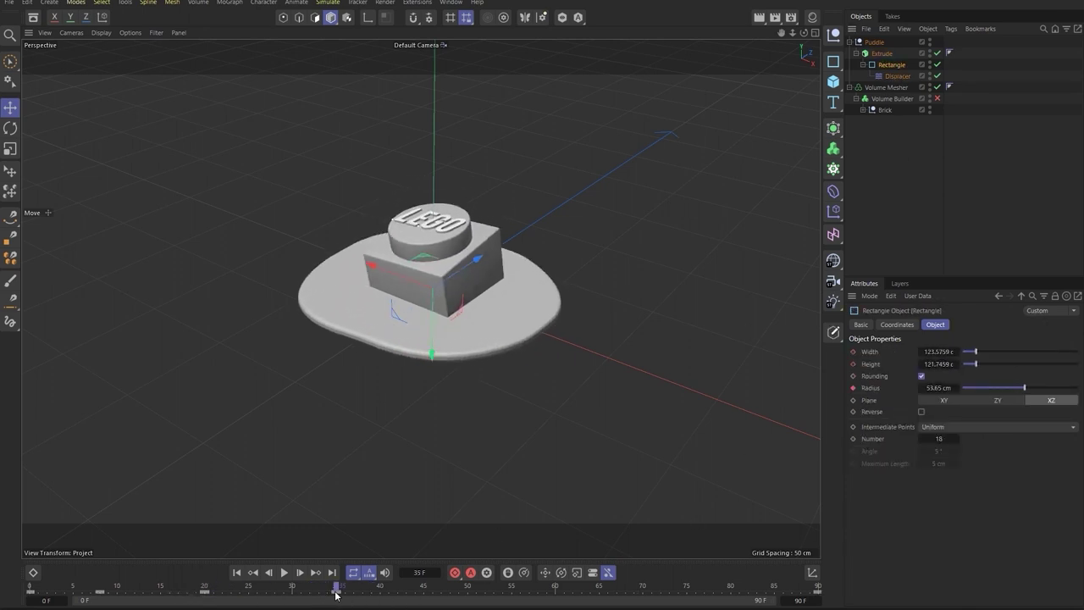
{"action": "left_click", "coordinate": [899, 77]}
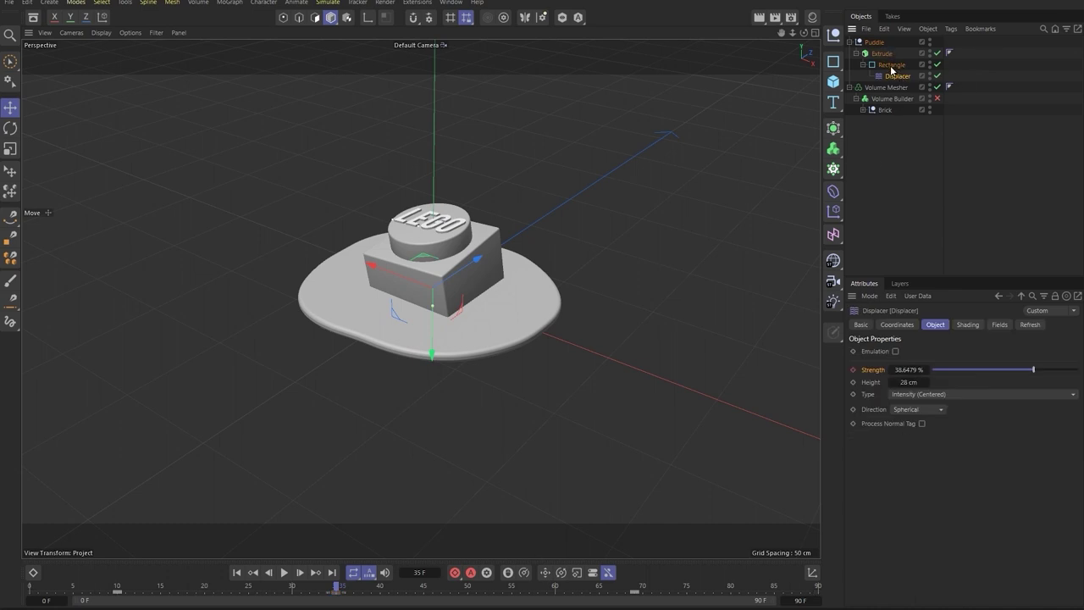
{"action": "left_click", "coordinate": [891, 67]}
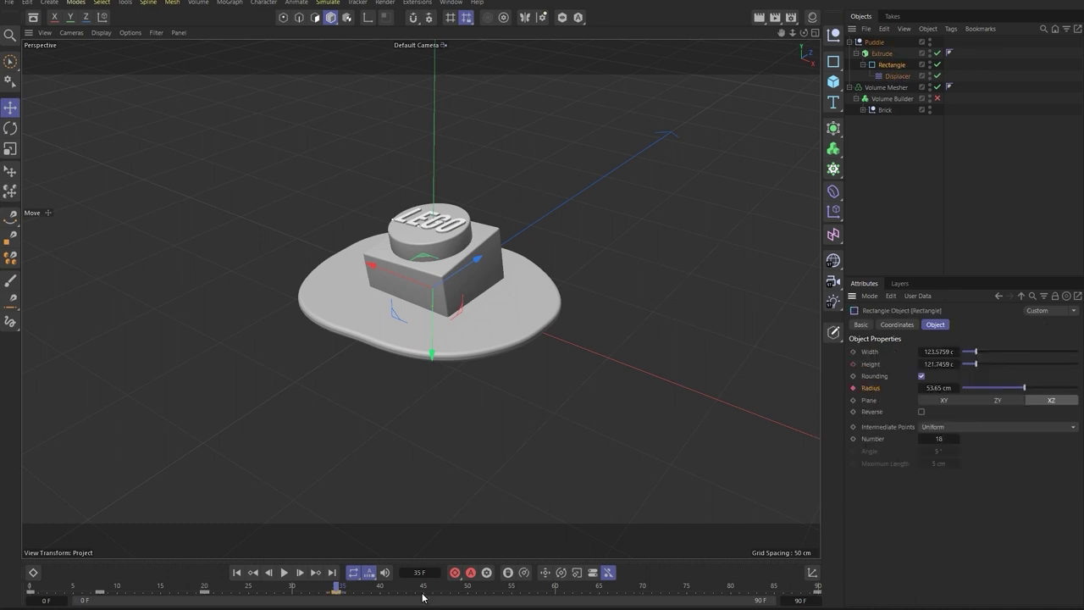
{"action": "left_click_drag", "start_coordinate": [336, 593], "coordinate": [379, 593]}
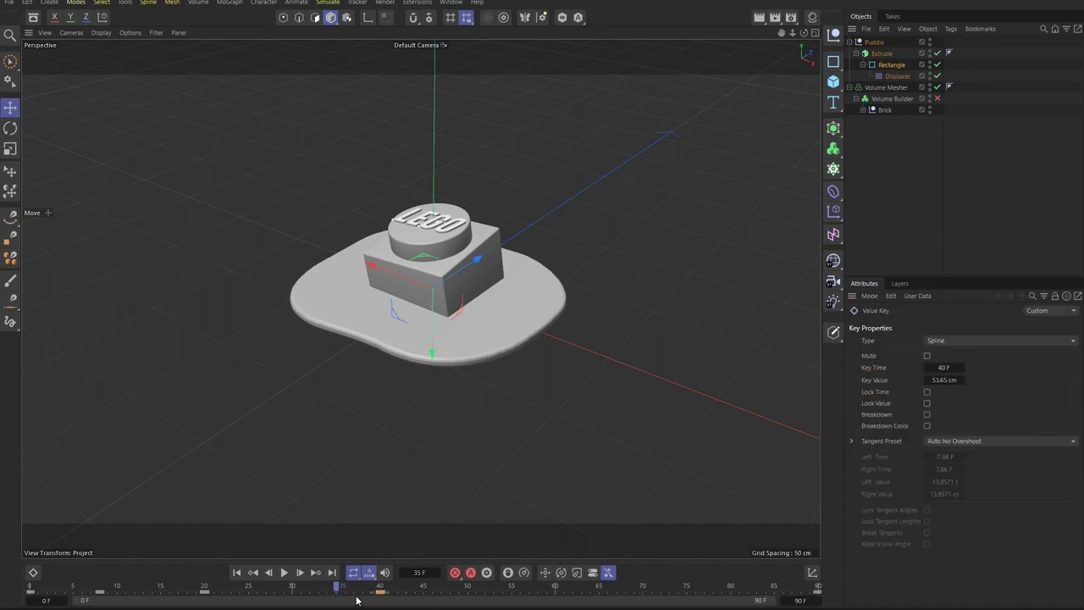
{"action": "left_click", "coordinate": [169, 592]}
{"action": "mouse_move", "coordinate": [169, 592]}
{"action": "left_mouse_down"}
{"action": "mouse_move", "coordinate": [56, 587]}
{"action": "mouse_move", "coordinate": [817, 587]}
{"action": "left_mouse_up"}
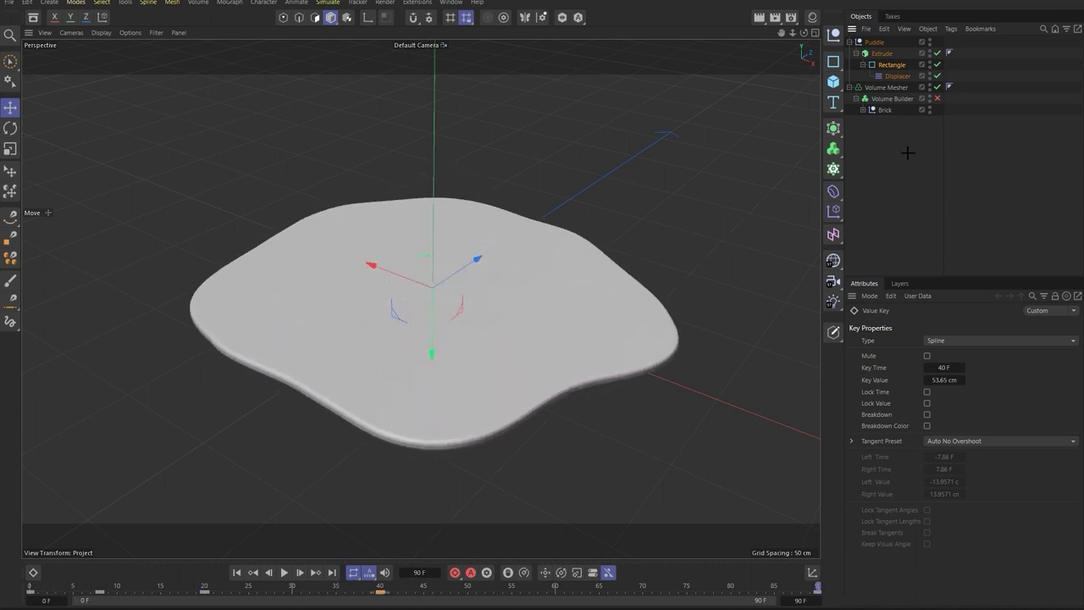
Step: Change the Volume Builder voxel size to 0.5 cm and compare the mesh with the builder disabled
{"action": "left_click", "coordinate": [849, 42]}
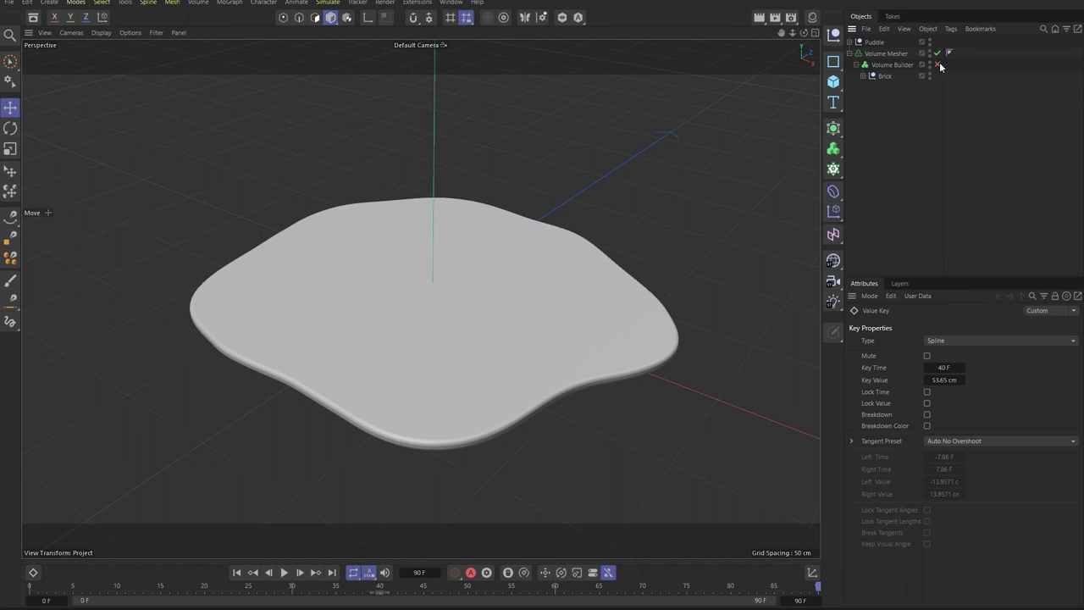
{"action": "left_click", "coordinate": [194, 587]}
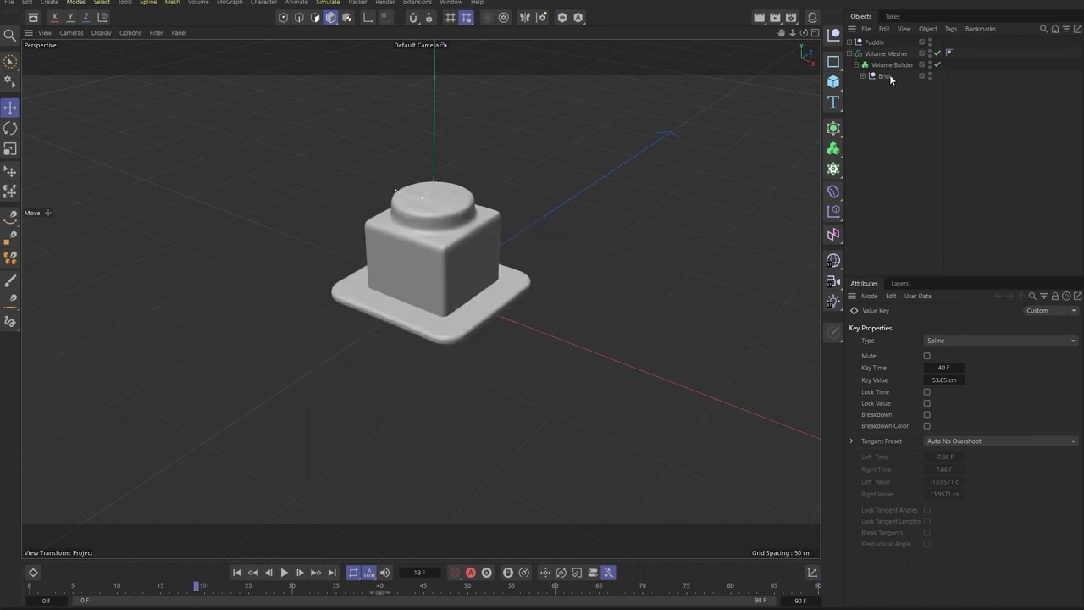
{"action": "left_click", "coordinate": [910, 65]}
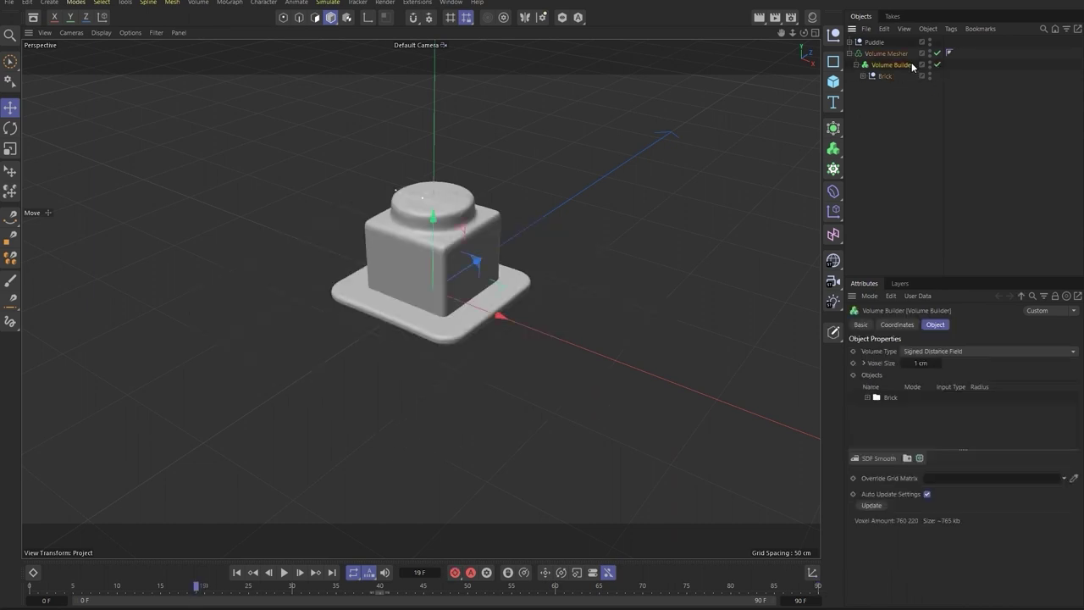
{"action": "left_click", "coordinate": [919, 362]}
{"action": "type", "text": "0.5"}
{"action": "key", "text": "Return"}
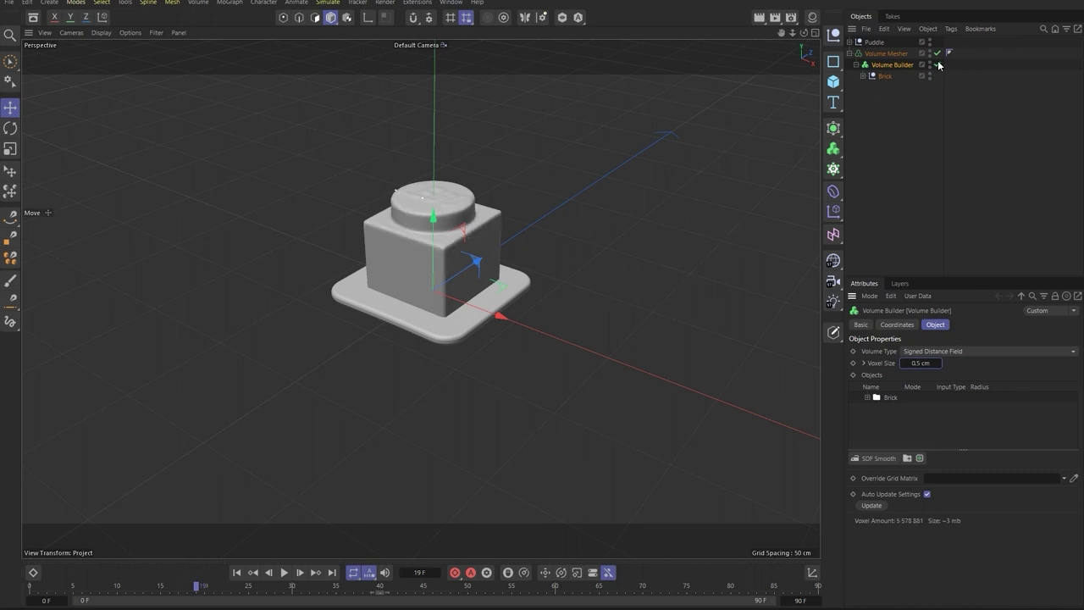
{"action": "left_click", "coordinate": [938, 65]}
{"action": "left_click", "coordinate": [898, 231]}
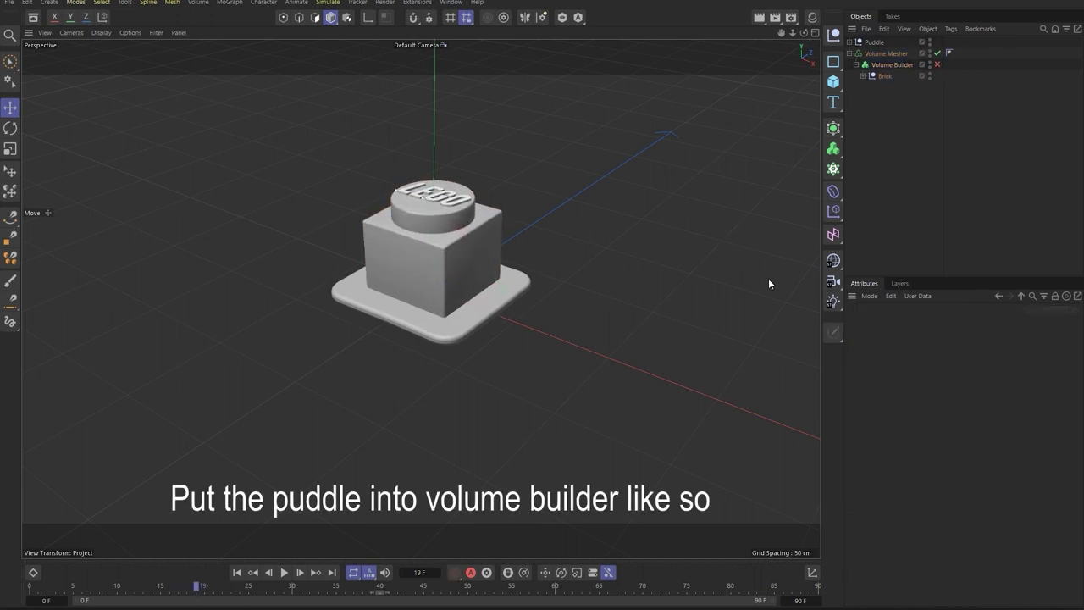
{"action": "key", "text": "F8"}
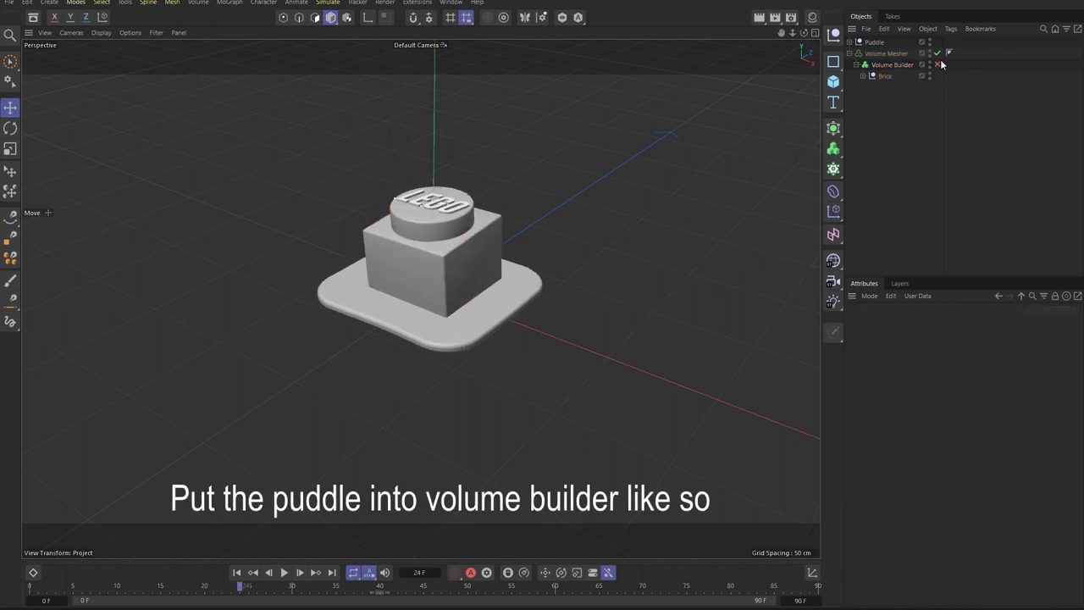
{"action": "left_click", "coordinate": [891, 65]}
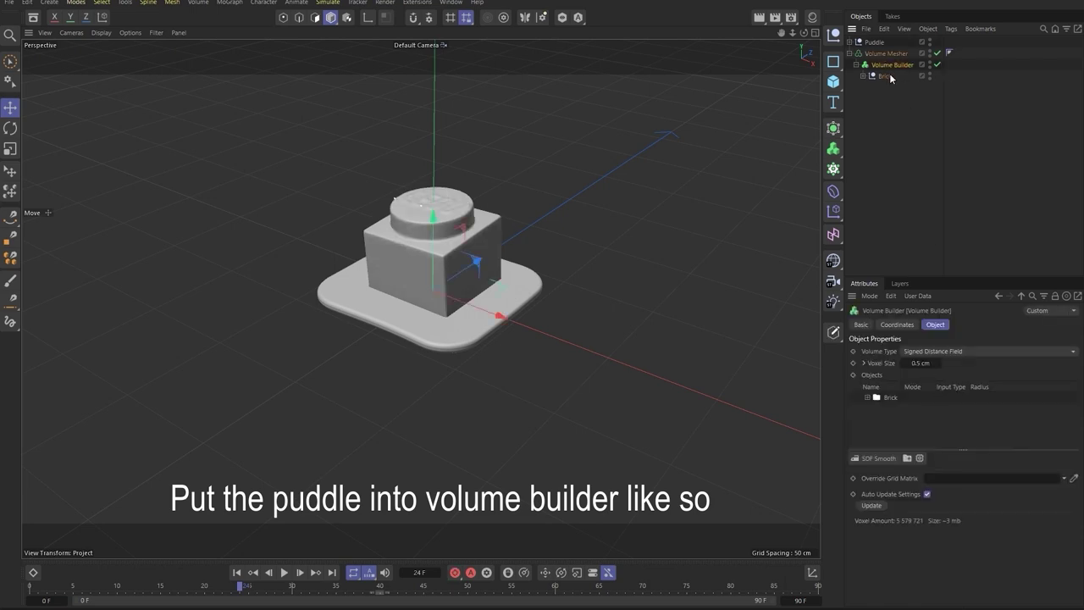
Step: Put the Puddle inside the Volume Builder and widen the Brick's radius to 19.4286 cm
{"action": "left_click_drag", "start_coordinate": [877, 45], "coordinate": [894, 63]}
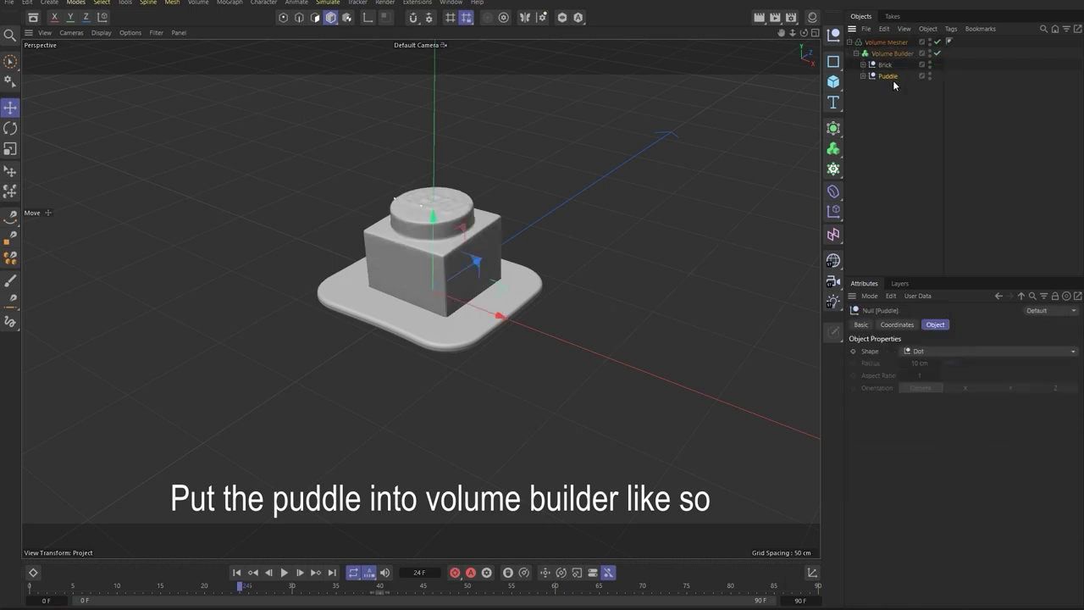
{"action": "left_click_drag", "start_coordinate": [896, 403], "coordinate": [896, 413]}
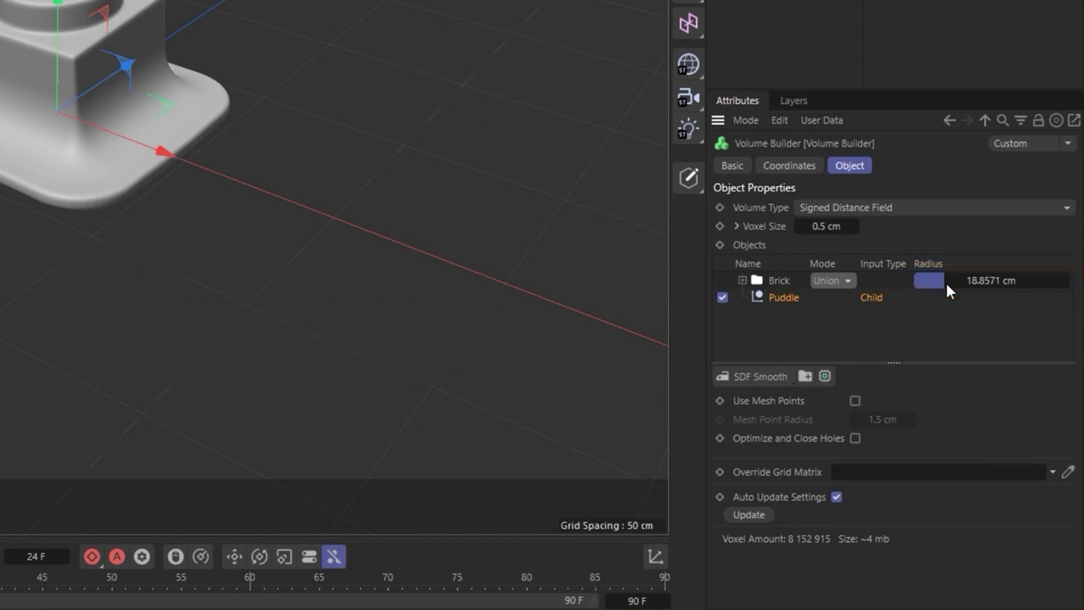
{"action": "left_click_drag", "start_coordinate": [945, 280], "coordinate": [952, 280]}
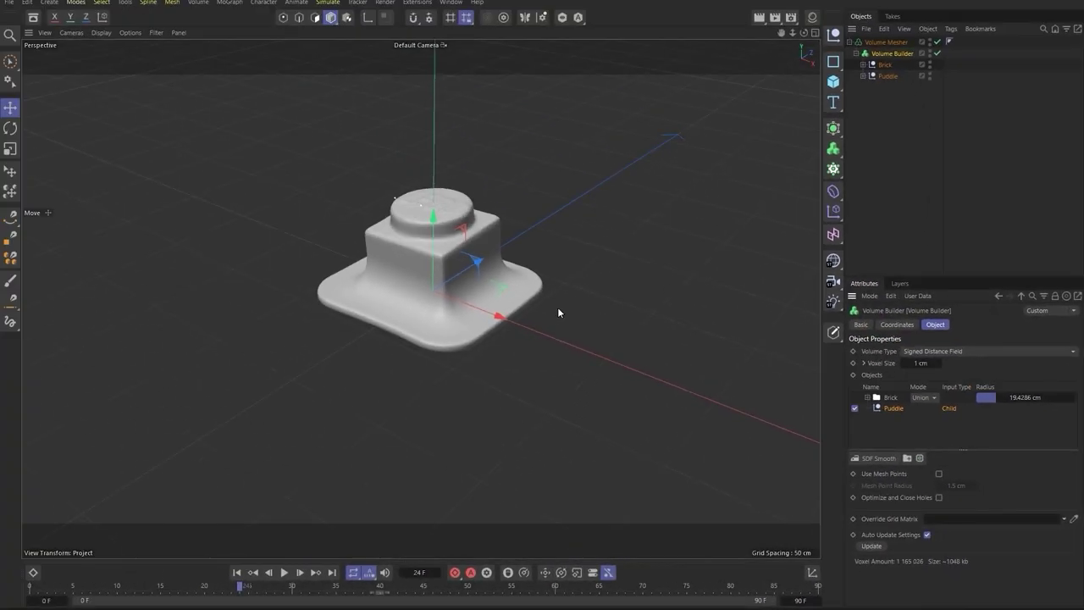
{"action": "left_click_drag", "start_coordinate": [241, 585], "coordinate": [2, 598]}
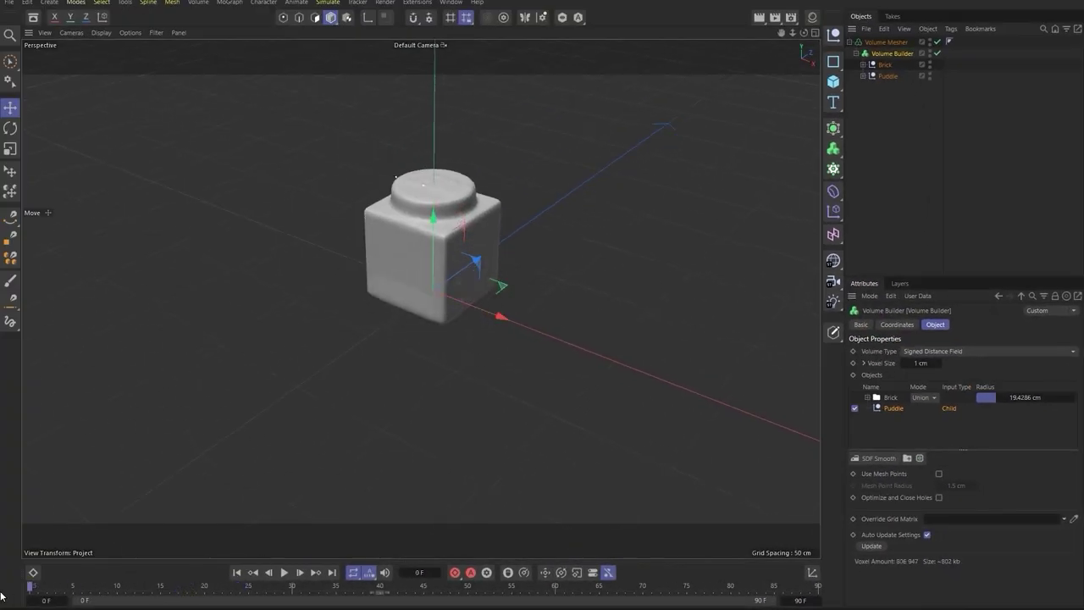
{"action": "left_click_drag", "start_coordinate": [338, 413], "coordinate": [406, 317], "text": "alt"}
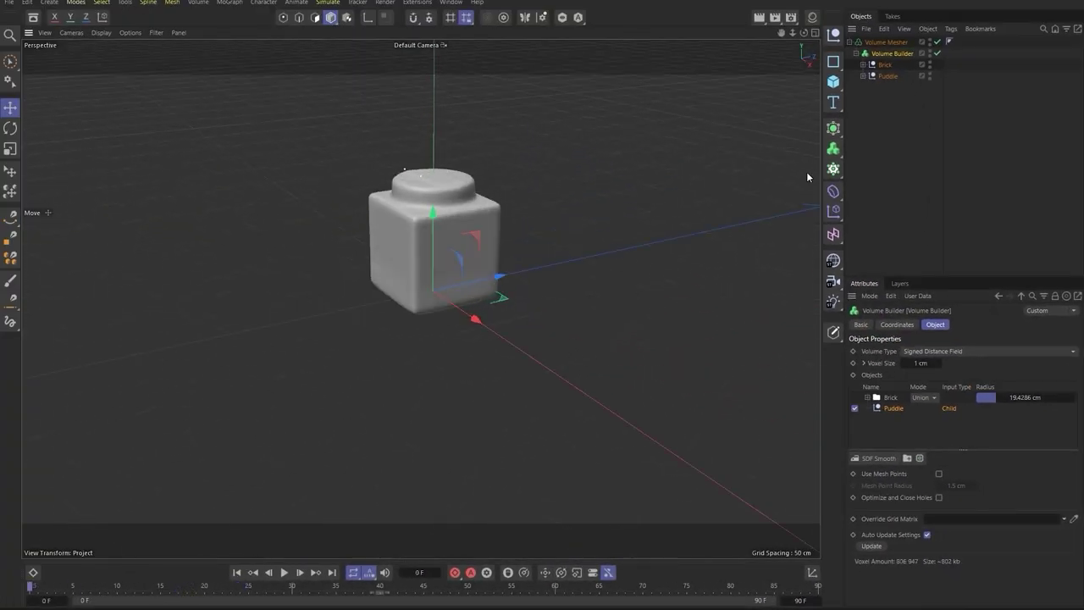
Step: Give the Puddle's Rectangle a 15 cm × 15 cm size and play to frame 77
{"action": "left_click", "coordinate": [864, 76]}
{"action": "left_click", "coordinate": [901, 99]}
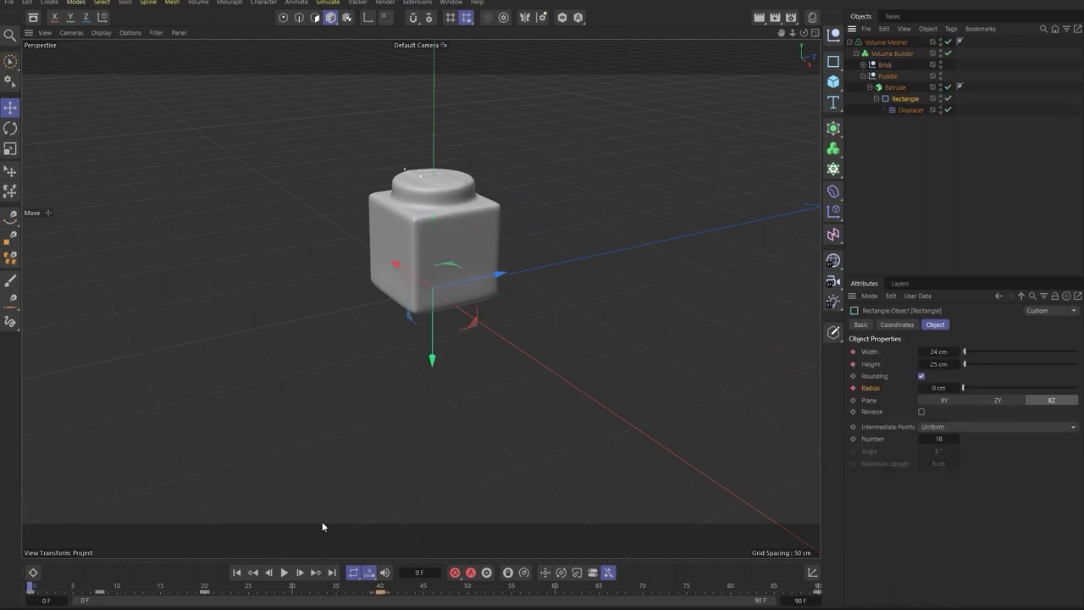
{"action": "left_click", "coordinate": [945, 351]}
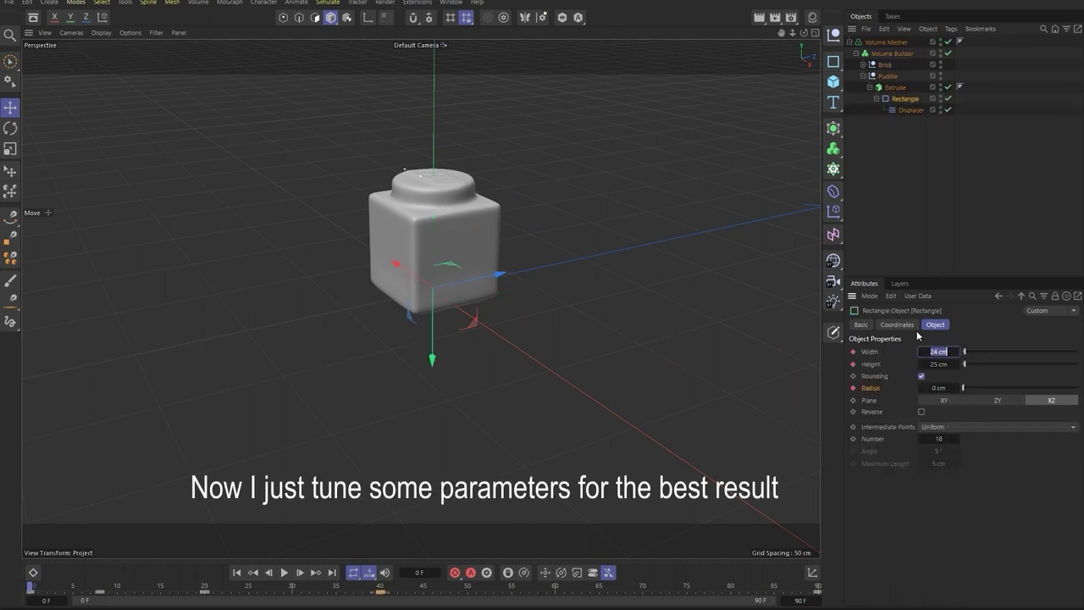
{"action": "type", "text": "5"}
{"action": "key", "text": "Tab"}
{"action": "type", "text": "15"}
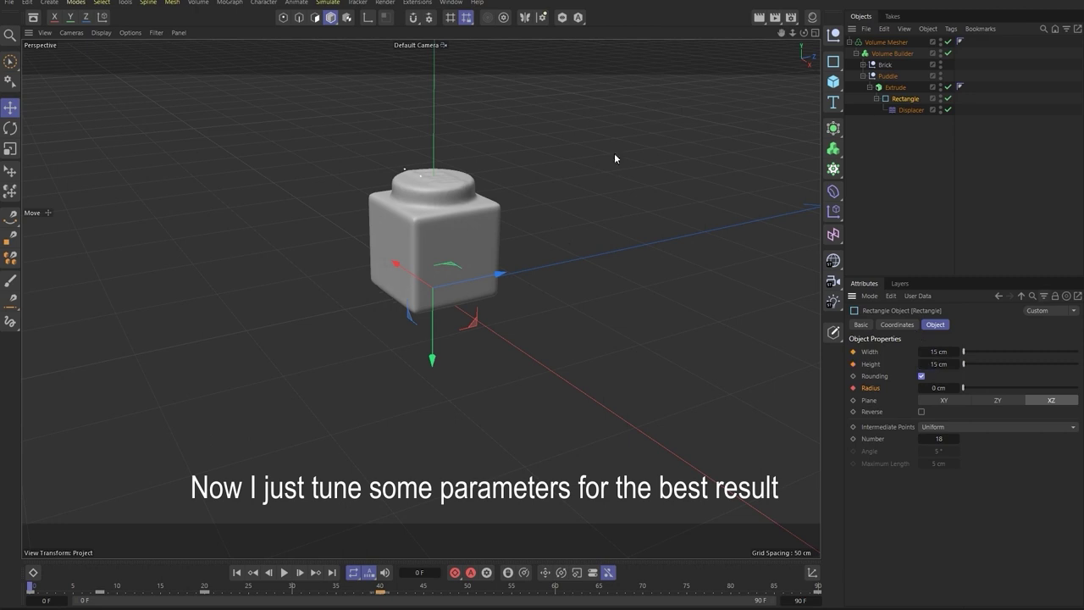
{"action": "key", "text": "Return"}
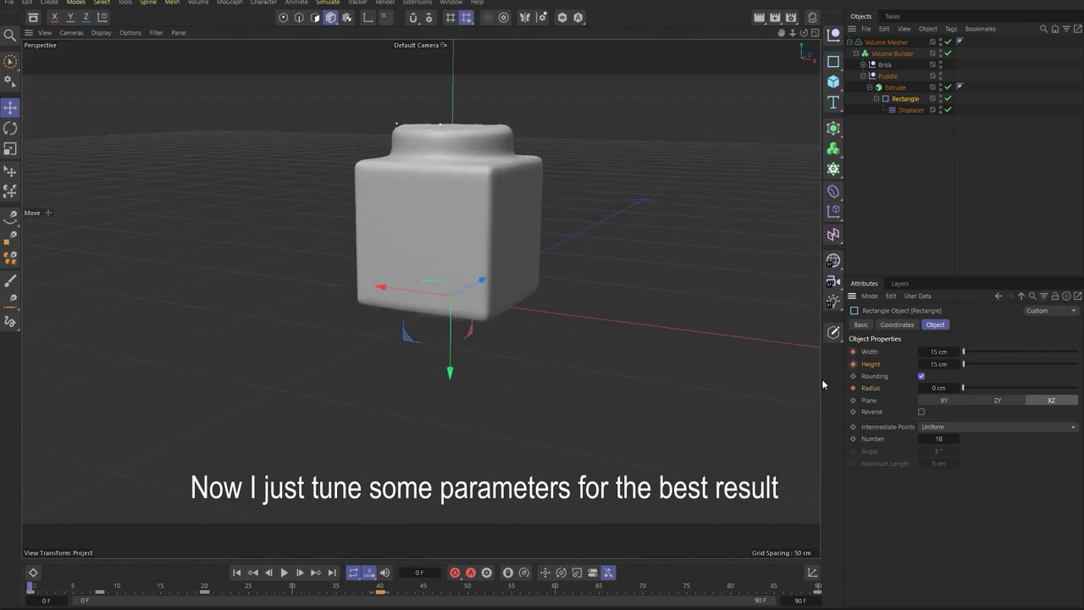
{"action": "left_click", "coordinate": [284, 572]}
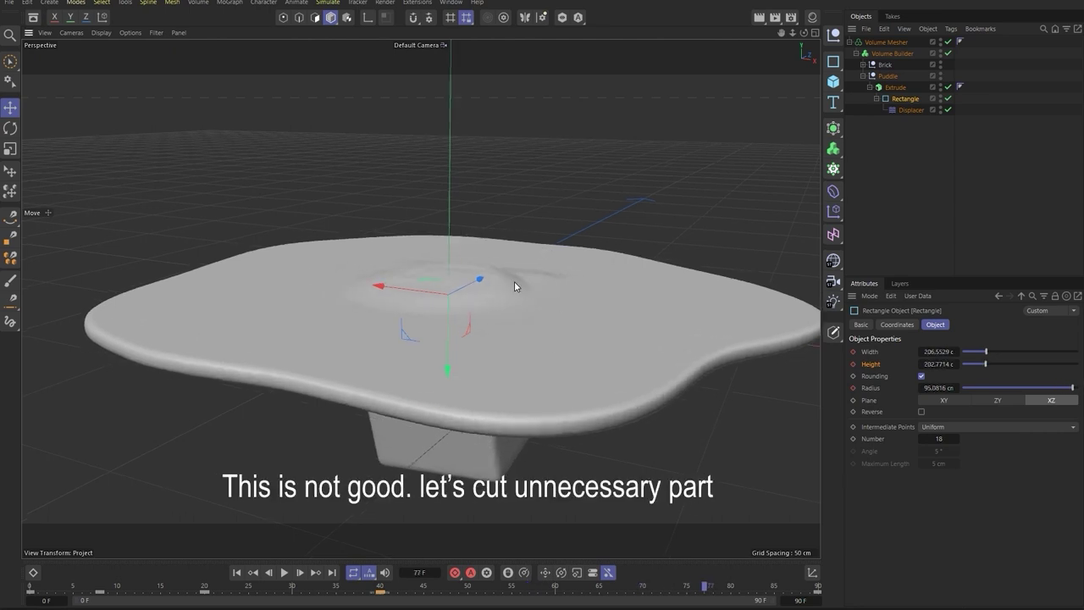
{"action": "mouse_move", "coordinate": [514, 282]}
{"action": "left_mouse_down", "text": "alt"}
{"action": "mouse_move", "coordinate": [454, 274]}
{"action": "mouse_move", "coordinate": [475, 212]}
{"action": "left_mouse_up", "text": "alt"}
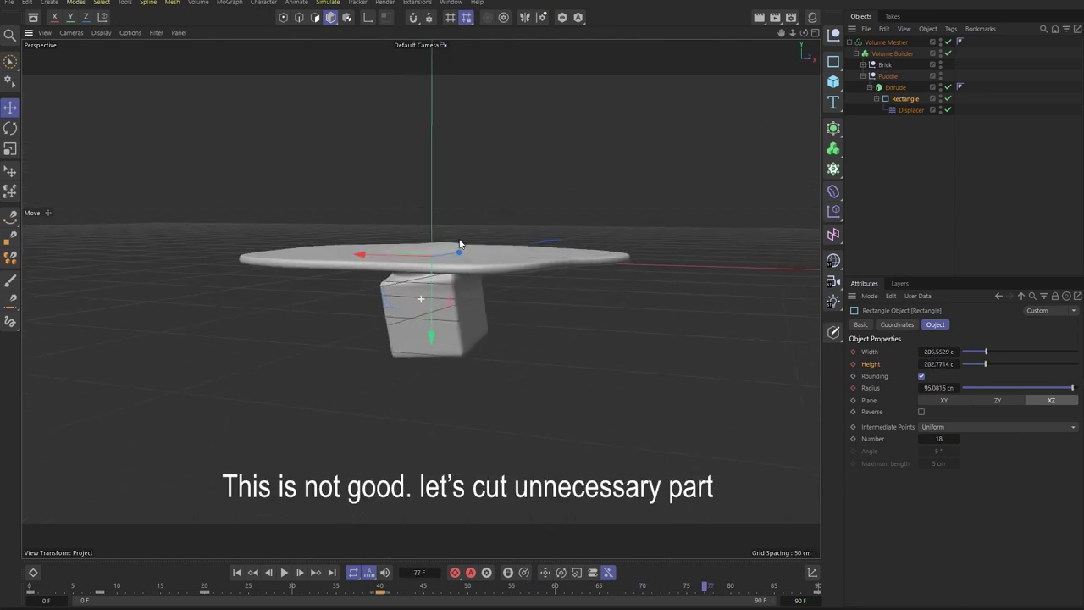
{"action": "left_click", "coordinate": [870, 62]}
Step: Add a Cube, lower it beneath the puddle and enlarge it to cover the whole puddle
{"action": "left_click", "coordinate": [834, 82]}
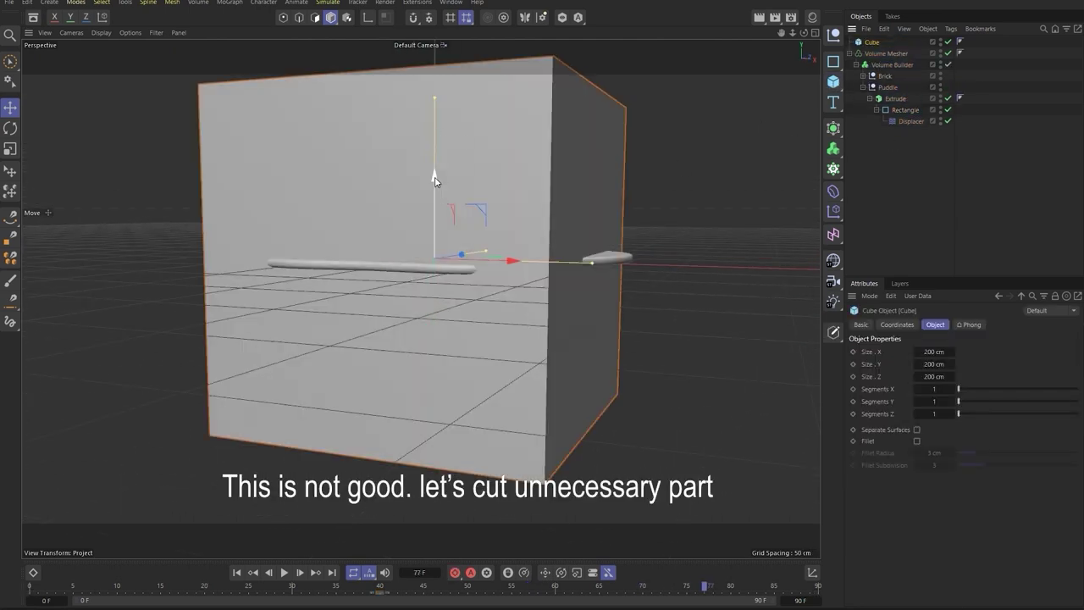
{"action": "left_click_drag", "start_coordinate": [433, 180], "coordinate": [409, 321]}
{"action": "mouse_move", "coordinate": [644, 277]}
{"action": "left_mouse_down", "text": "alt"}
{"action": "mouse_move", "coordinate": [562, 339]}
{"action": "mouse_move", "coordinate": [572, 488]}
{"action": "mouse_move", "coordinate": [665, 514]}
{"action": "left_mouse_up", "text": "alt"}
{"action": "mouse_move", "coordinate": [501, 314]}
{"action": "left_mouse_down"}
{"action": "mouse_move", "coordinate": [532, 285]}
{"action": "mouse_move", "coordinate": [517, 324]}
{"action": "mouse_move", "coordinate": [478, 339]}
{"action": "left_mouse_up"}
{"action": "middle_click", "coordinate": [516, 324]}
{"action": "middle_click", "coordinate": [331, 356]}
{"action": "key", "text": "F1"}
{"action": "left_click_drag", "start_coordinate": [273, 206], "coordinate": [280, 254], "text": "alt"}
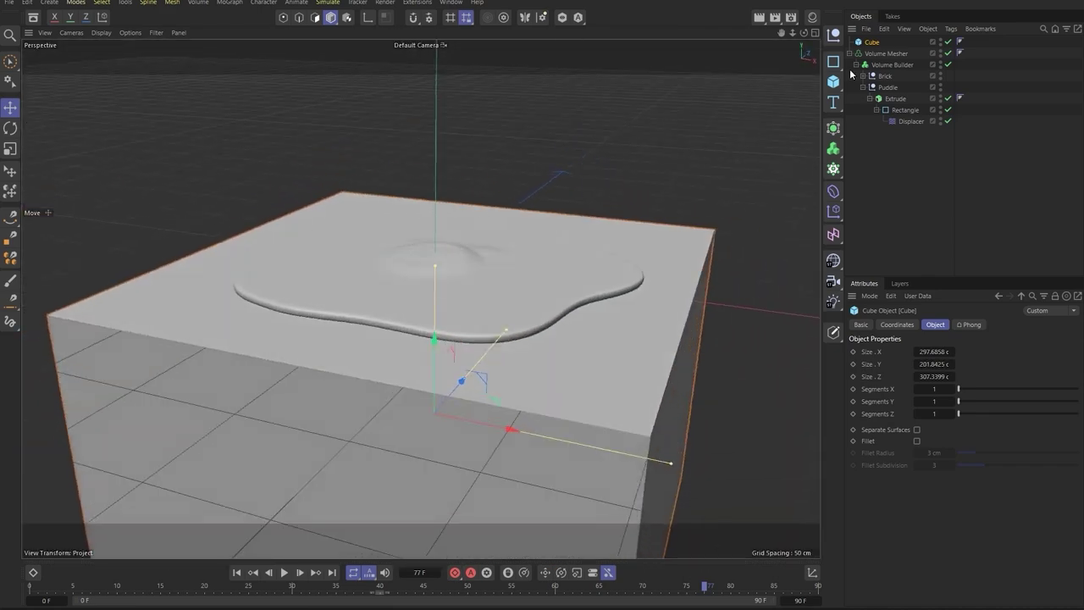
Step: Parent the Cube under the Volume Builder and set its mode to Subtract
{"action": "left_click", "coordinate": [856, 64]}
{"action": "left_click", "coordinate": [890, 65]}
{"action": "left_click", "coordinate": [856, 65]}
{"action": "left_click", "coordinate": [863, 76]}
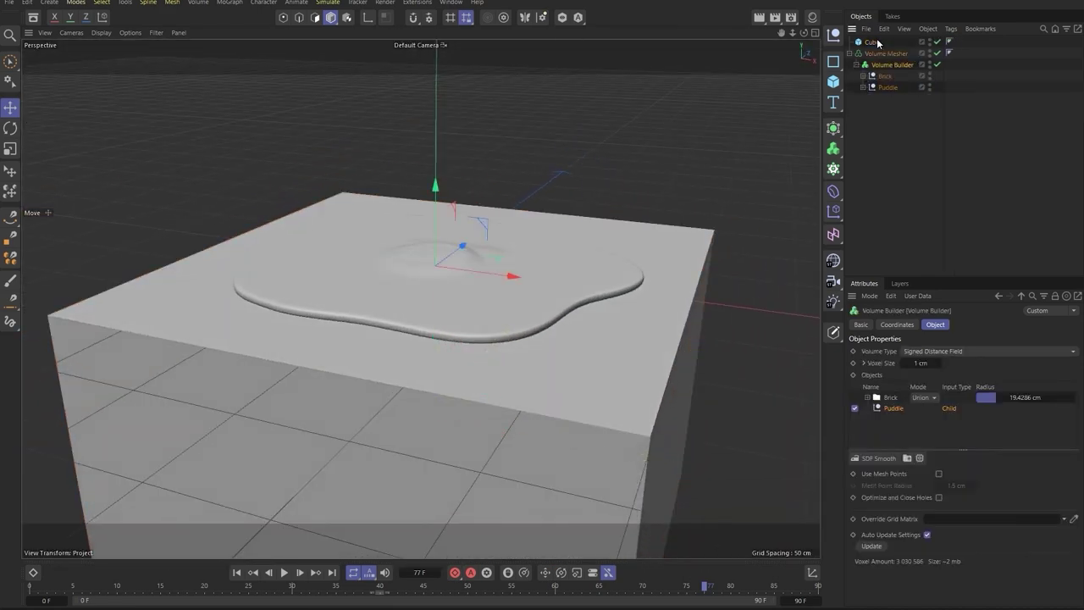
{"action": "left_click_drag", "start_coordinate": [871, 42], "coordinate": [898, 56]}
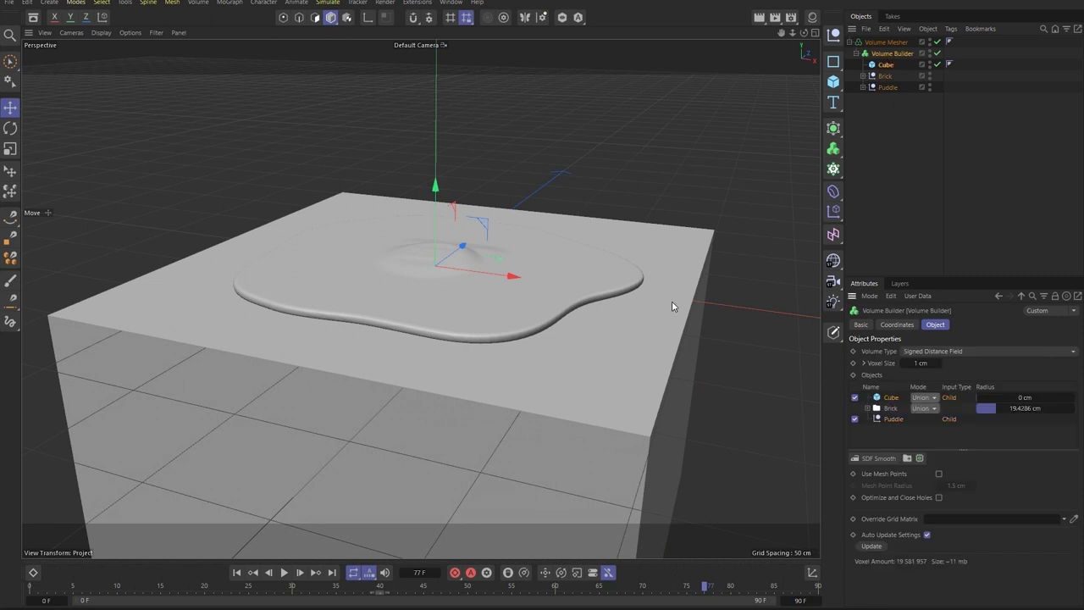
{"action": "left_click", "coordinate": [711, 175]}
{"action": "left_click_drag", "start_coordinate": [627, 301], "coordinate": [652, 296], "text": "alt"}
{"action": "left_click", "coordinate": [900, 56]}
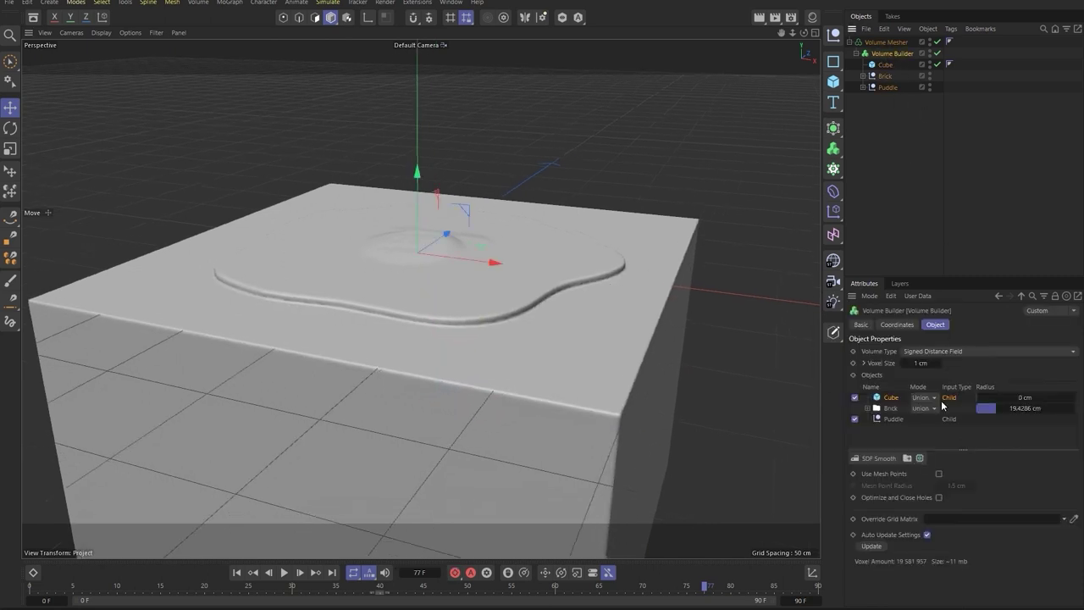
{"action": "left_click", "coordinate": [855, 407]}
Step: Replay the melt and check the trimmed flat puddle at frame 88
{"action": "left_click_drag", "start_coordinate": [495, 238], "coordinate": [493, 474], "text": "alt"}
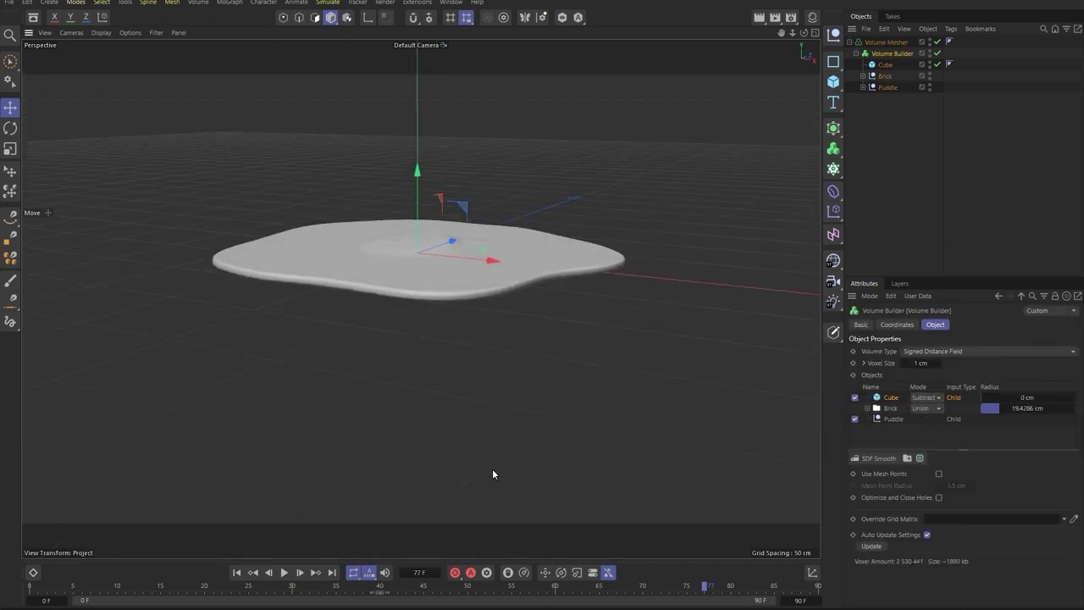
{"action": "left_click", "coordinate": [61, 589]}
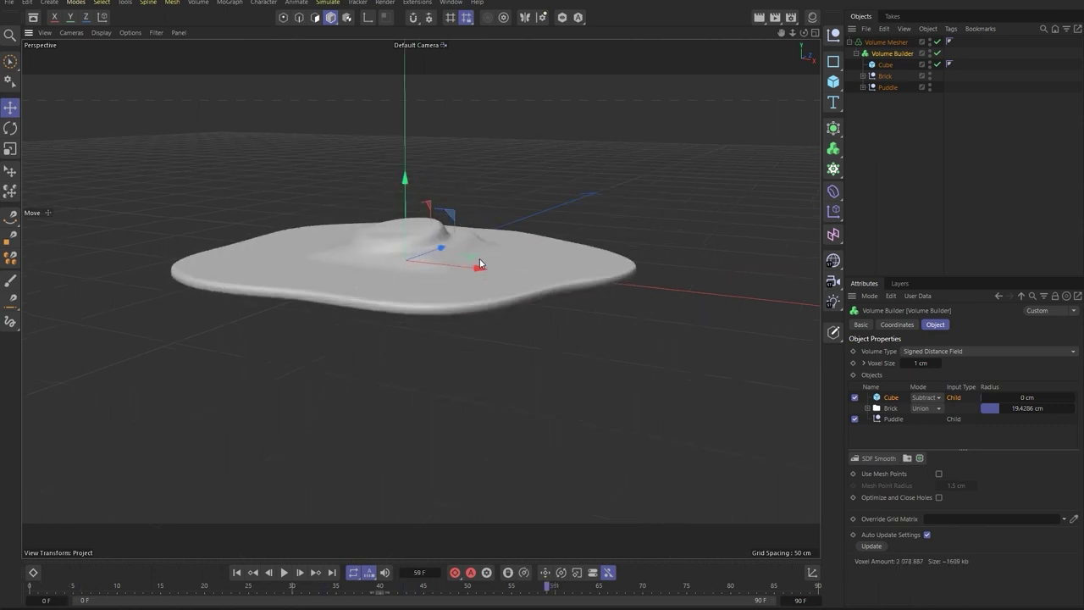
{"action": "scroll", "coordinate": [495, 254], "scroll_direction": "up", "scroll_amount": 5}
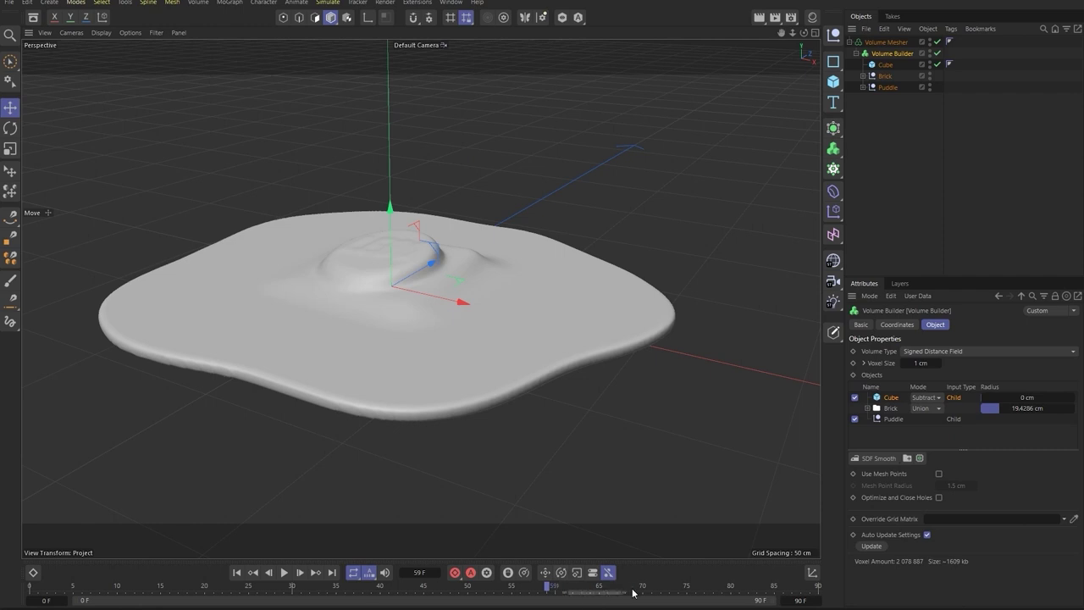
{"action": "left_click_drag", "start_coordinate": [631, 592], "coordinate": [799, 591]}
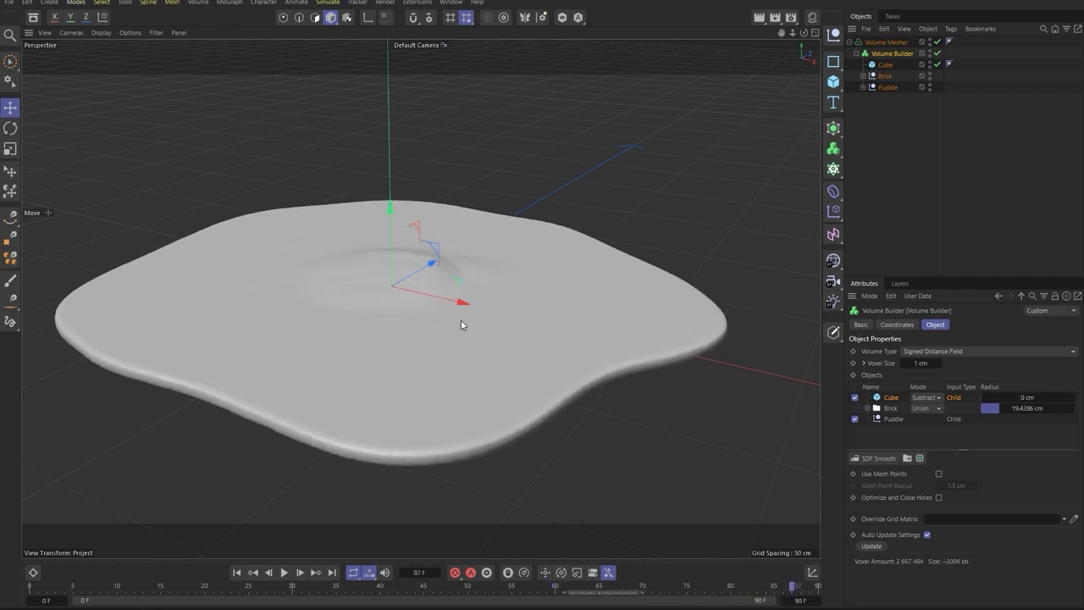
{"action": "middle_click_drag", "start_coordinate": [473, 354], "coordinate": [493, 338], "text": "alt"}
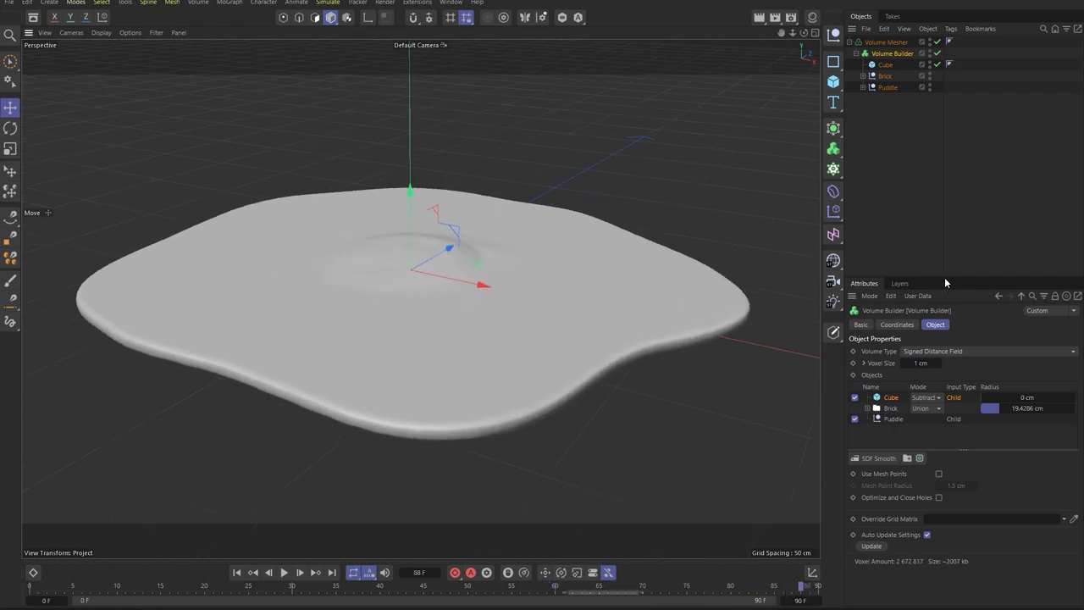
{"action": "left_click_drag", "start_coordinate": [945, 279], "coordinate": [940, 172]}
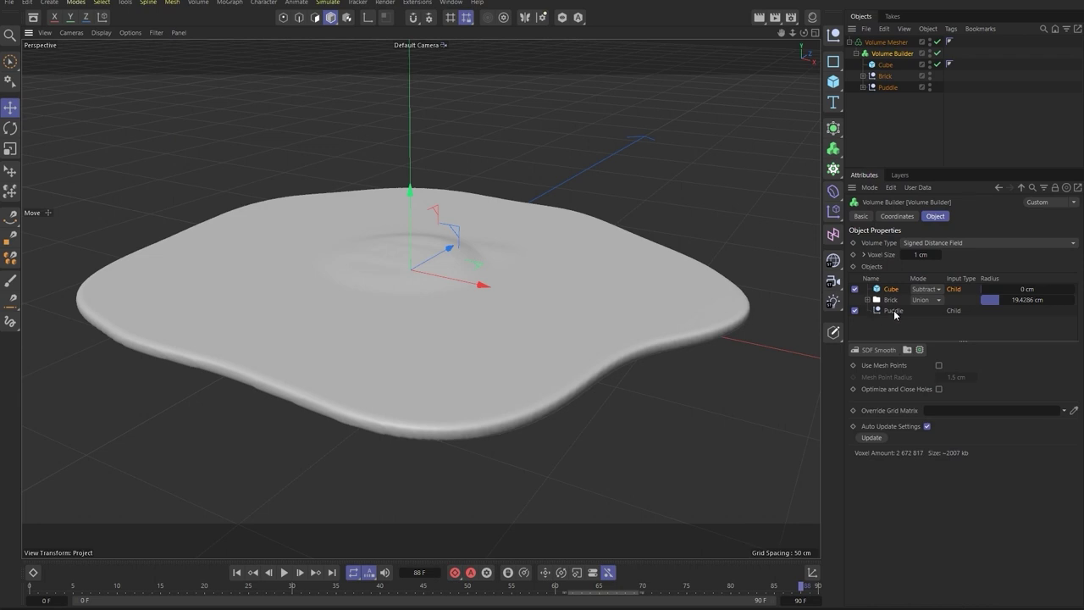
Step: Nest Puddle in a new folder with SDF Smooth.1 above it and SDF Dilate and Erode at 1 cm offset
{"action": "left_click", "coordinate": [896, 313]}
{"action": "left_click", "coordinate": [908, 350]}
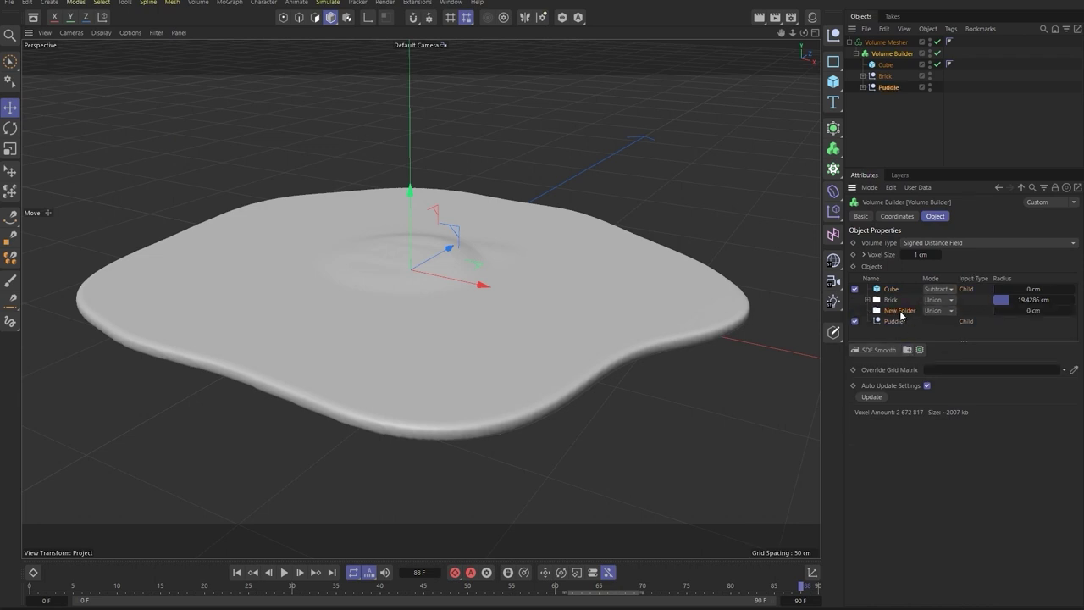
{"action": "left_click_drag", "start_coordinate": [902, 315], "coordinate": [900, 311]}
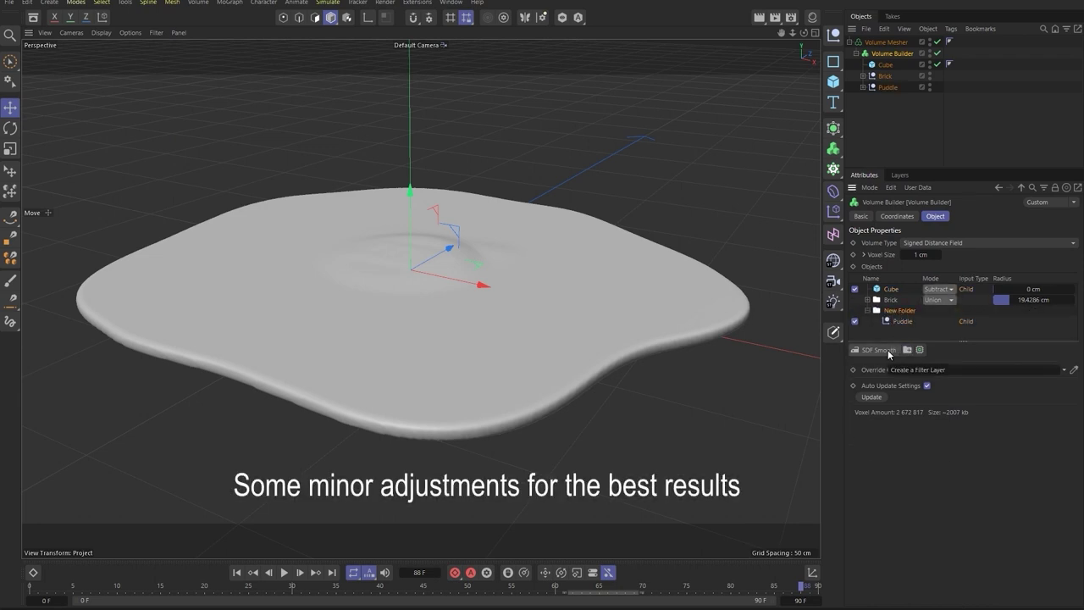
{"action": "left_click", "coordinate": [888, 349]}
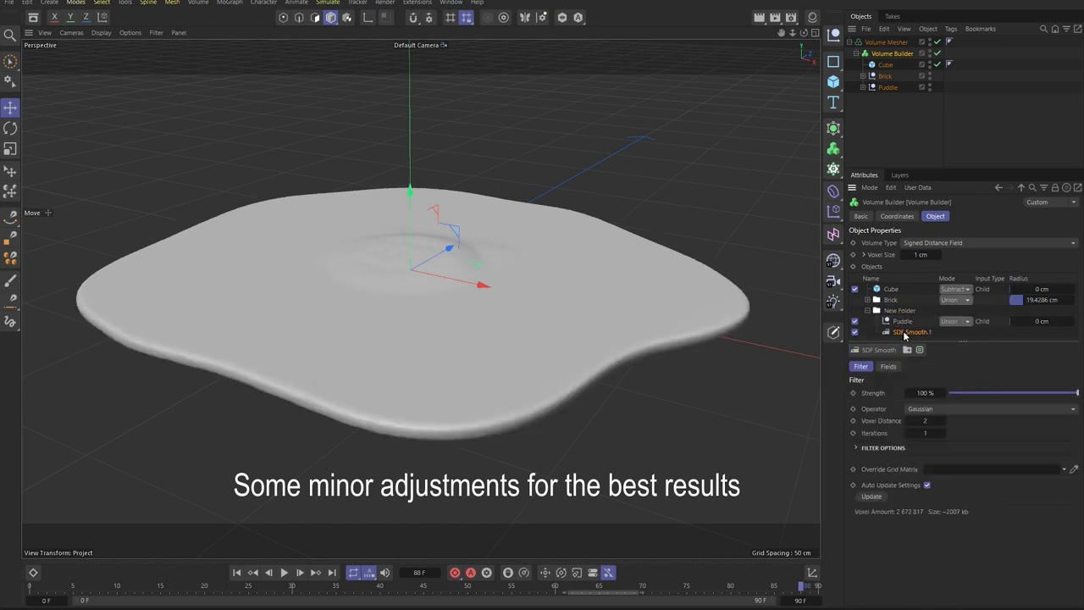
{"action": "left_click_drag", "start_coordinate": [905, 336], "coordinate": [909, 323]}
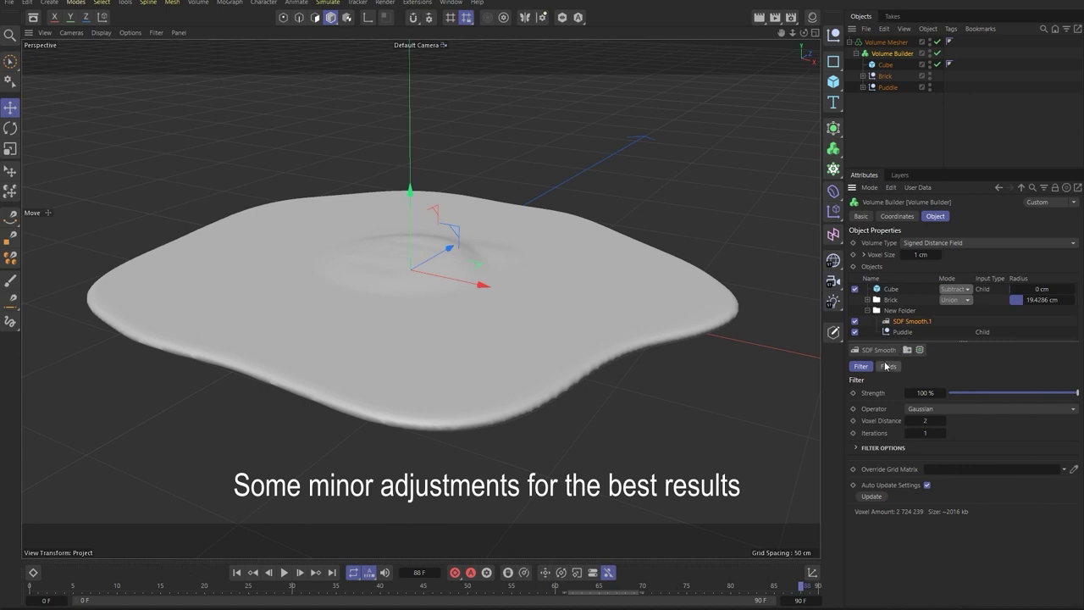
{"action": "left_click", "coordinate": [888, 350]}
{"action": "left_click", "coordinate": [909, 328]}
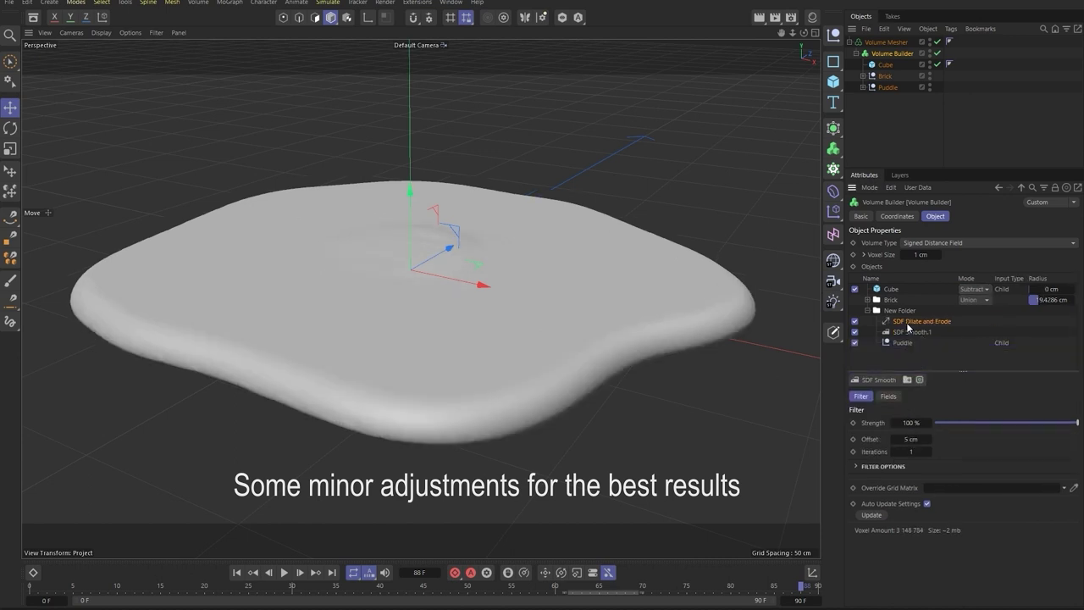
{"action": "left_click_drag", "start_coordinate": [908, 327], "coordinate": [913, 336]}
{"action": "left_click_drag", "start_coordinate": [910, 438], "coordinate": [916, 439]}
{"action": "type", "text": "1"}
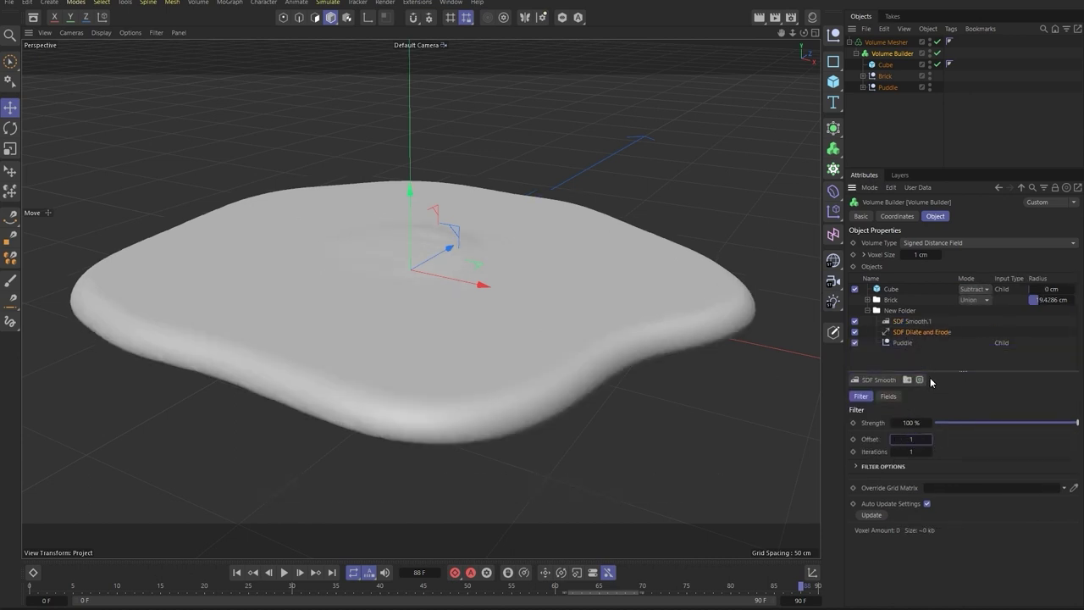
Step: Lower SDF Smooth.1 strength to 48%, then rename the folder Puddle and collapse it
{"action": "left_click", "coordinate": [905, 311]}
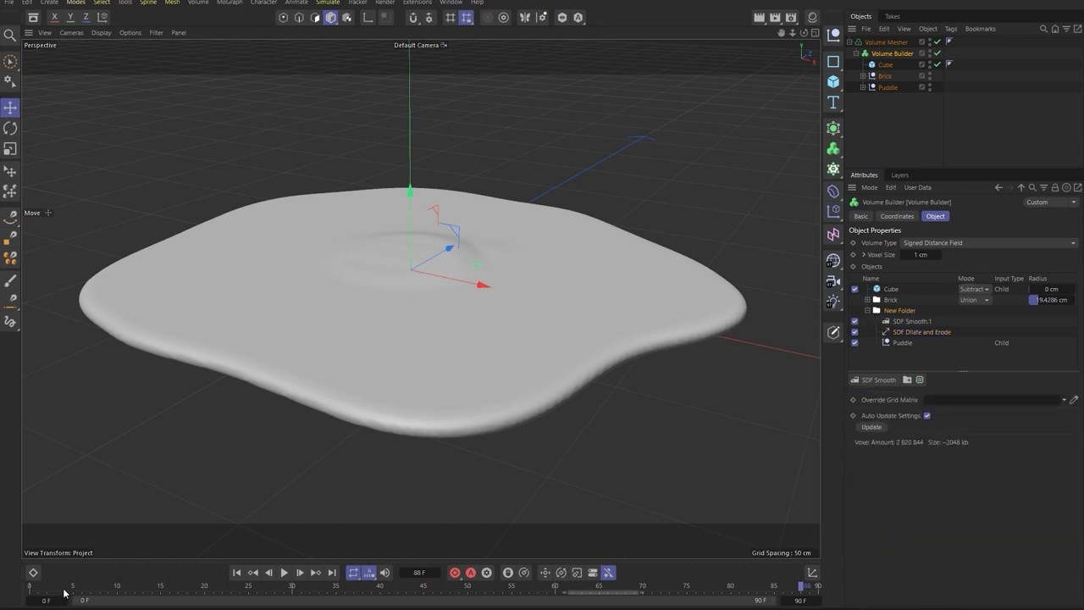
{"action": "mouse_move", "coordinate": [63, 593]}
{"action": "left_mouse_down"}
{"action": "mouse_move", "coordinate": [25, 593]}
{"action": "mouse_move", "coordinate": [527, 596]}
{"action": "left_mouse_up"}
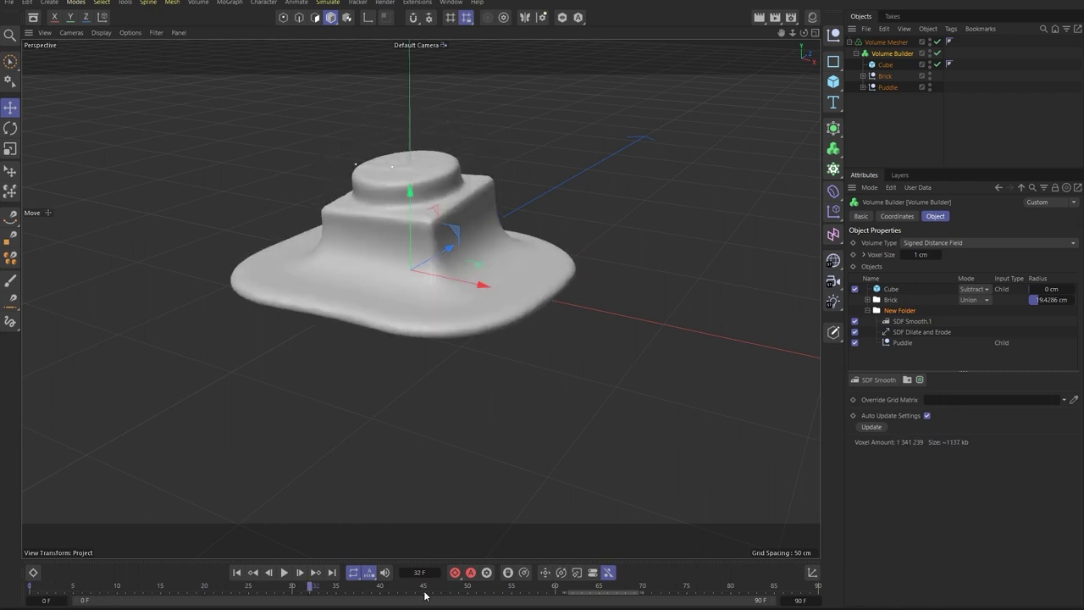
{"action": "left_click", "coordinate": [912, 321]}
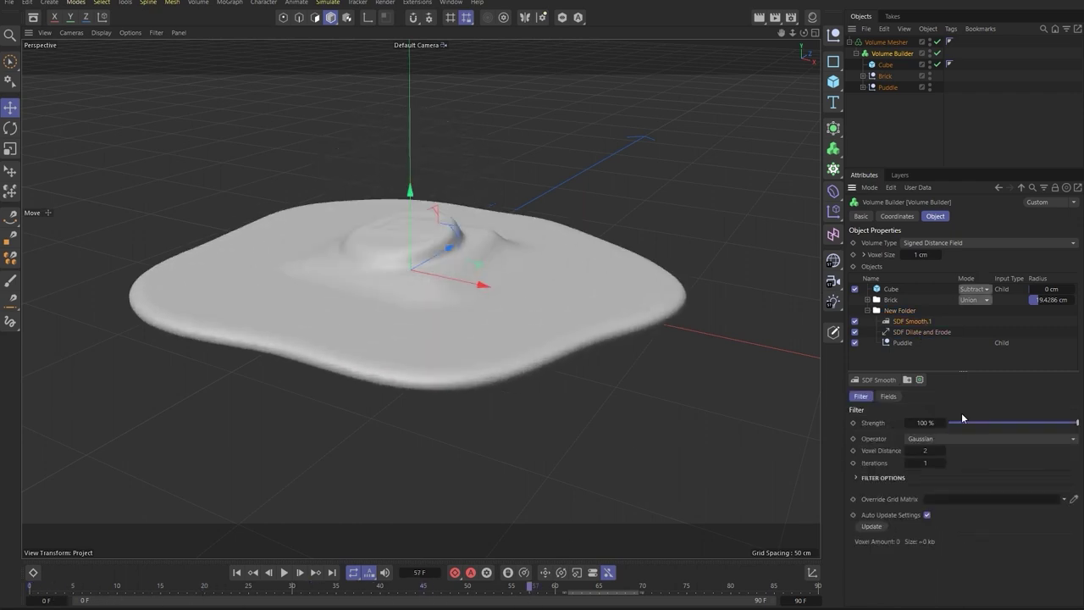
{"action": "left_click_drag", "start_coordinate": [1024, 421], "coordinate": [1012, 421]}
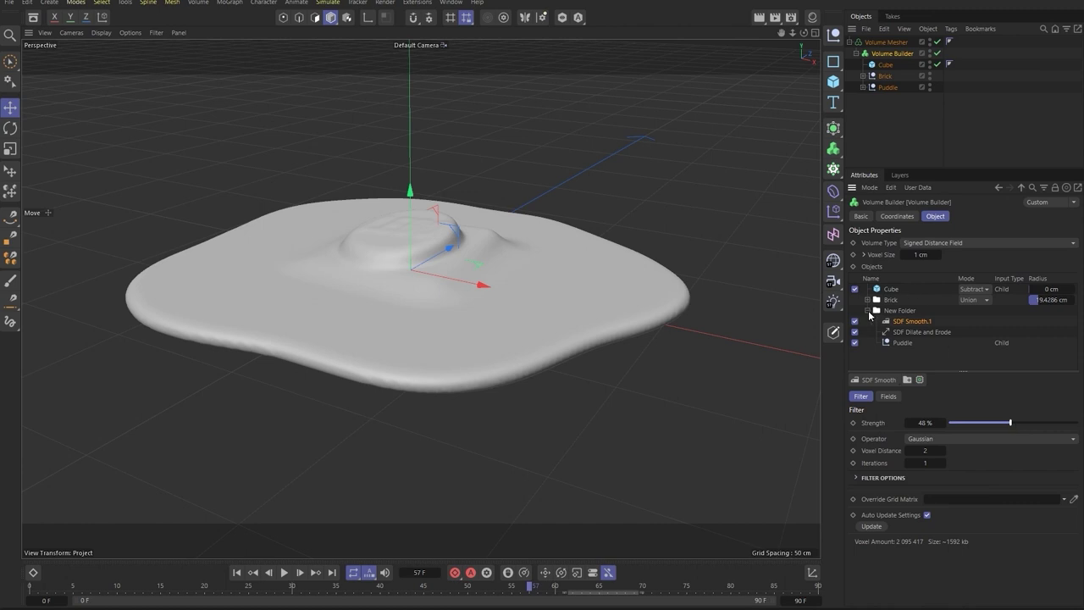
{"action": "double_click", "coordinate": [898, 311]}
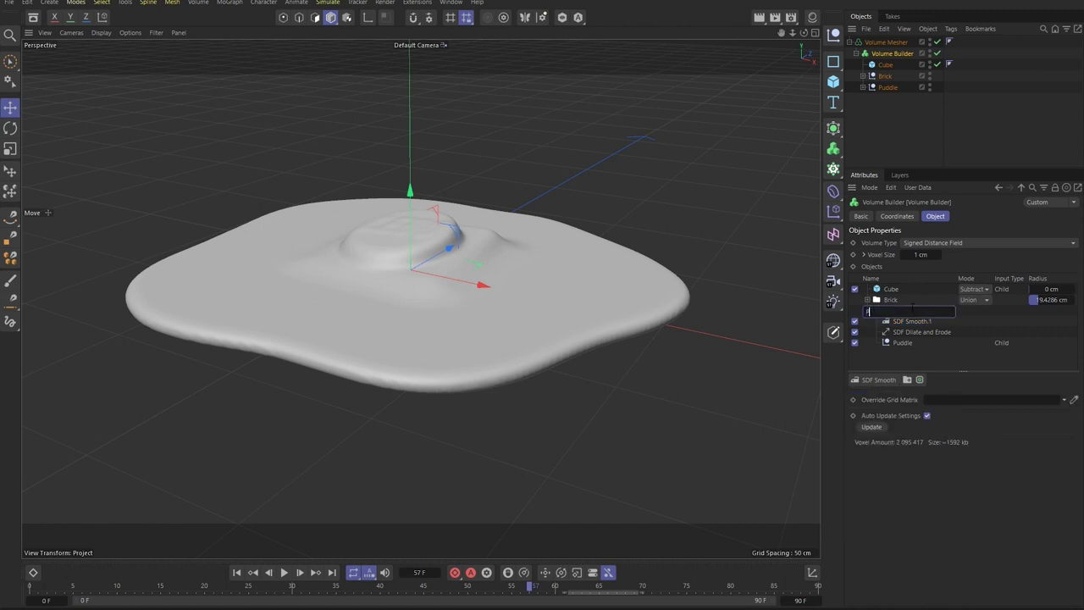
{"action": "type", "text": "Puddle"}
{"action": "key", "text": "Return"}
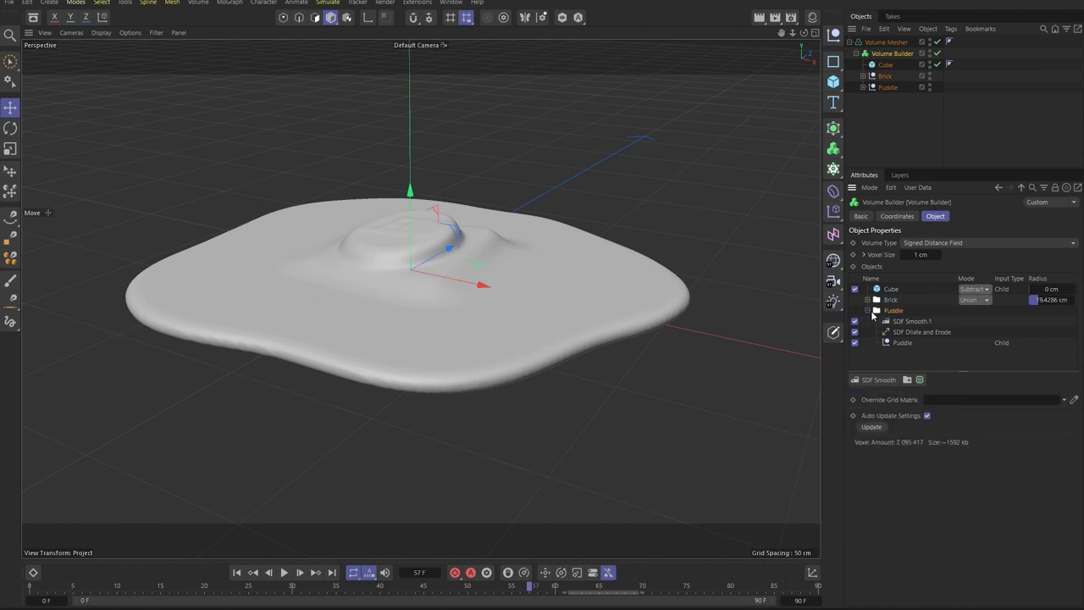
{"action": "left_click", "coordinate": [869, 311]}
Step: Lower the Volume Builder voxel size to 0.5 cm, checking at frame 64
{"action": "left_click_drag", "start_coordinate": [572, 592], "coordinate": [591, 591]}
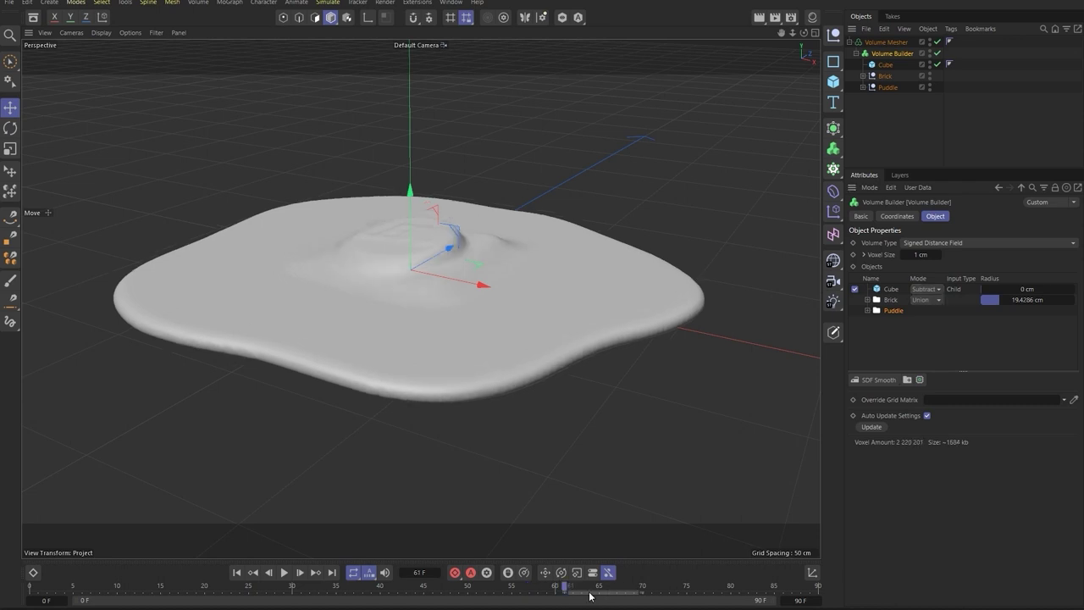
{"action": "left_click_drag", "start_coordinate": [923, 254], "coordinate": [910, 254]}
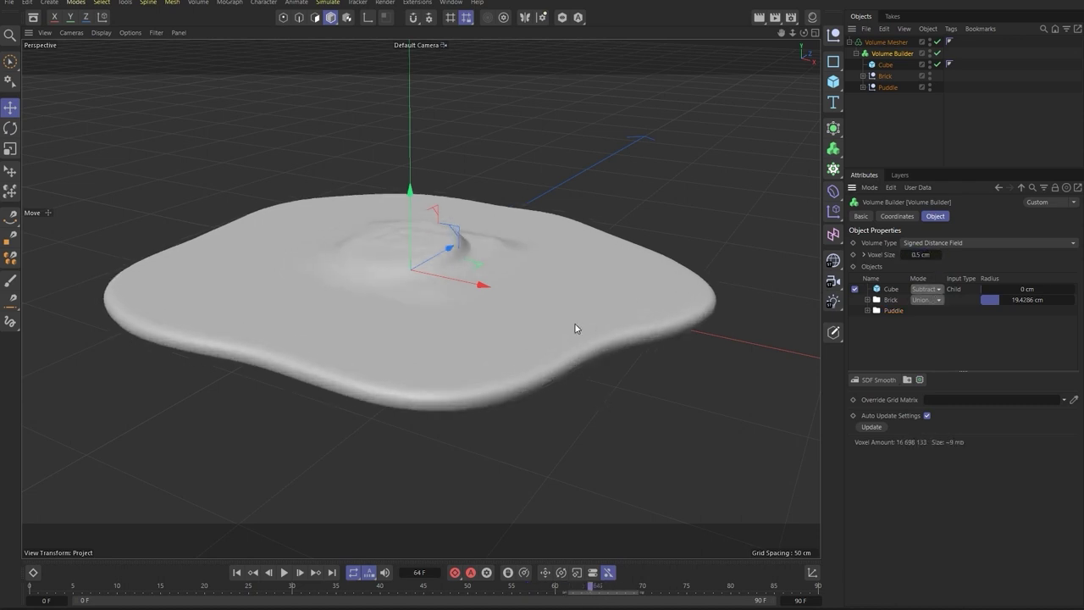
{"action": "mouse_move", "coordinate": [574, 327]}
{"action": "left_mouse_down", "text": "alt"}
{"action": "mouse_move", "coordinate": [533, 310]}
{"action": "mouse_move", "coordinate": [542, 283]}
{"action": "left_mouse_up", "text": "alt"}
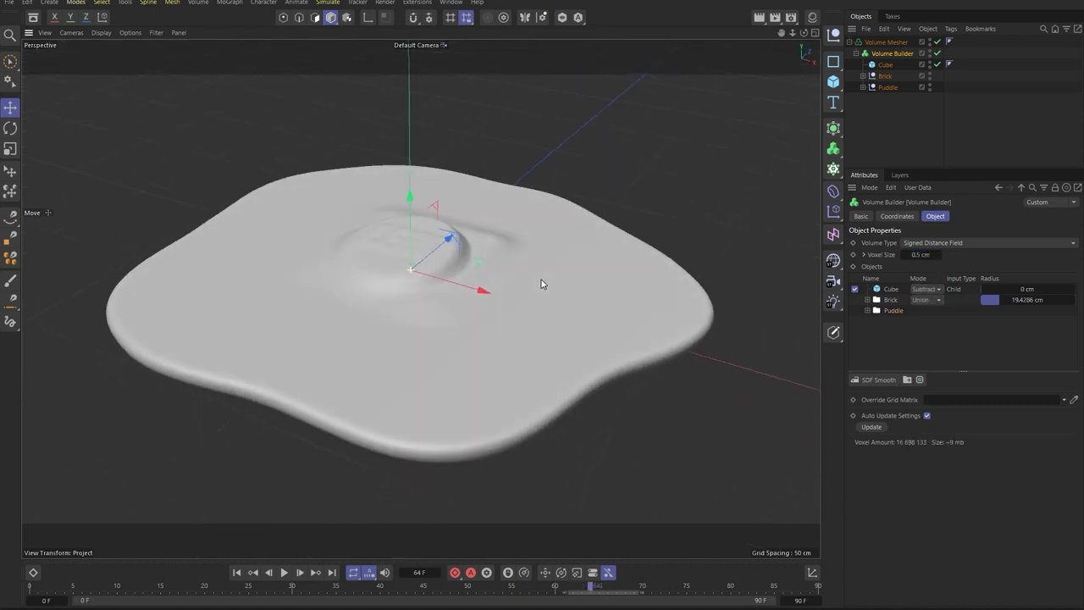
Step: Add SDF Smooth.2 over the whole volume, Strength keyed 0% at frame 40 ramping to 100%
{"action": "left_click", "coordinate": [890, 380]}
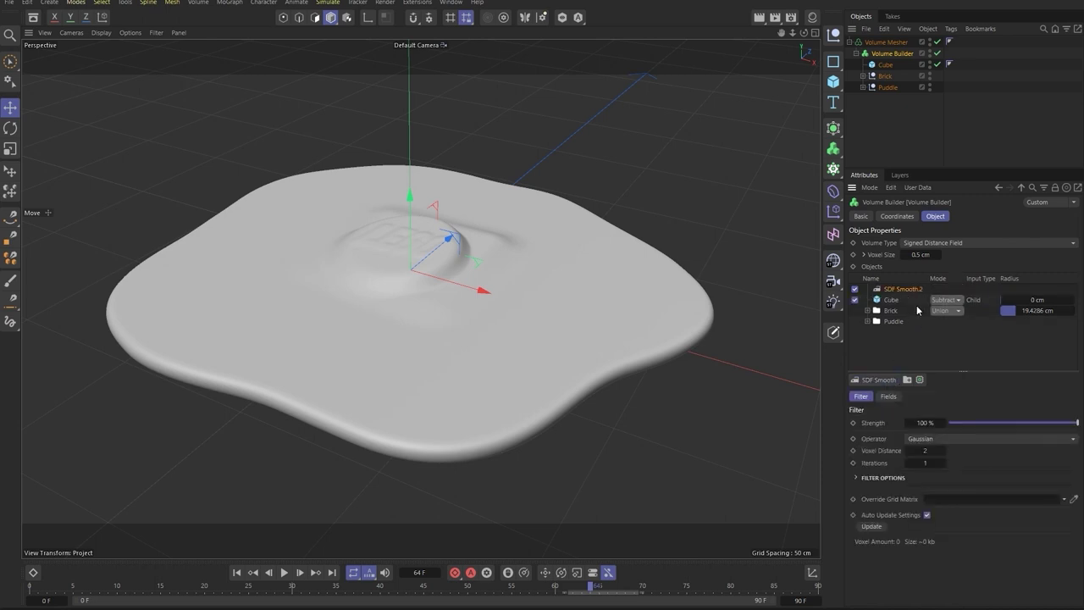
{"action": "left_click", "coordinate": [690, 589]}
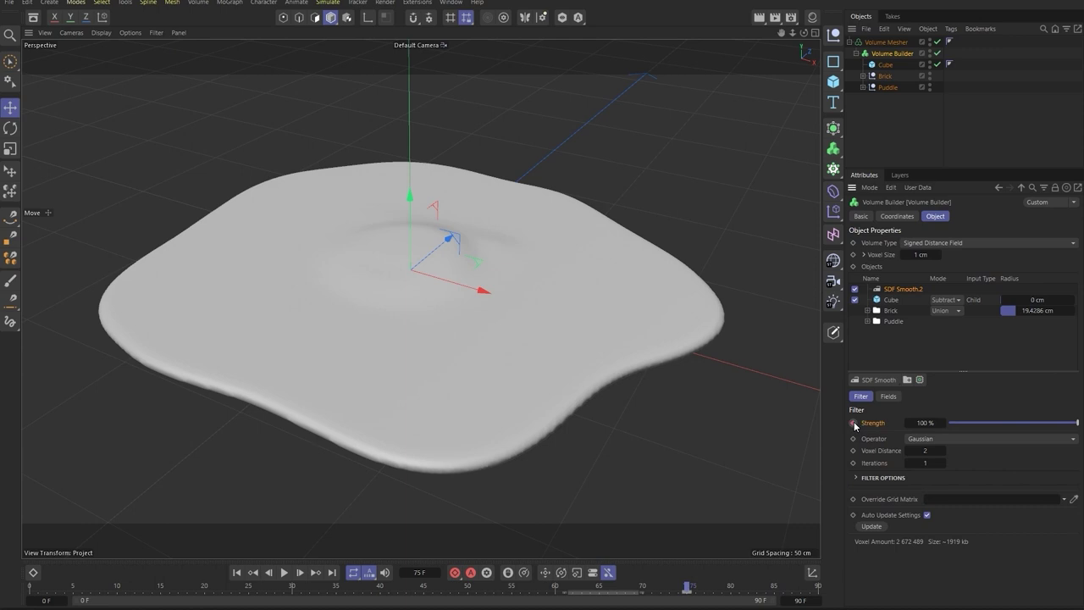
{"action": "left_click", "coordinate": [378, 588]}
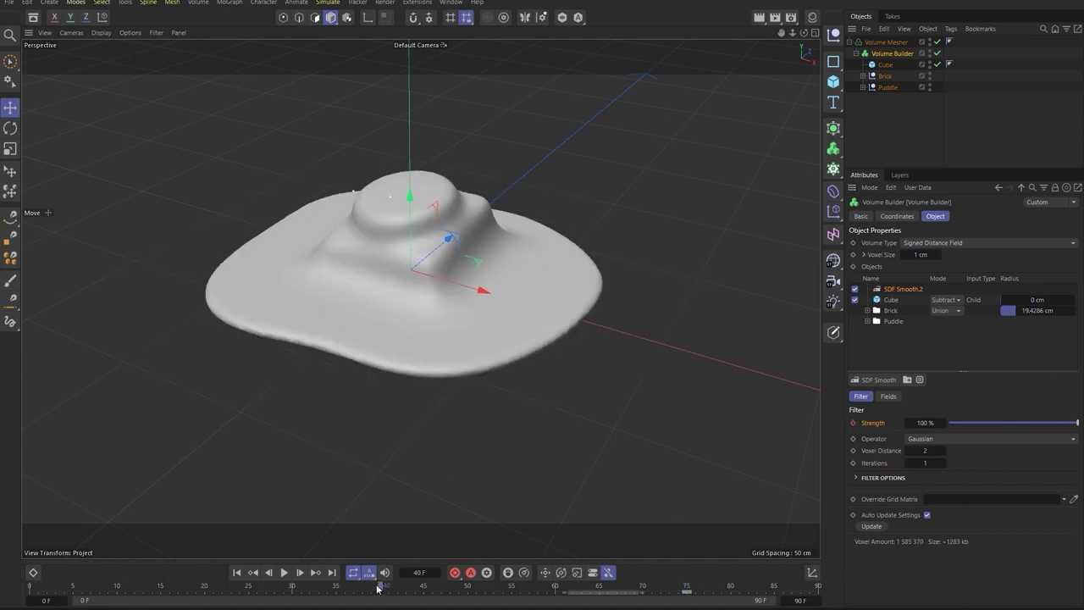
{"action": "left_click", "coordinate": [946, 421]}
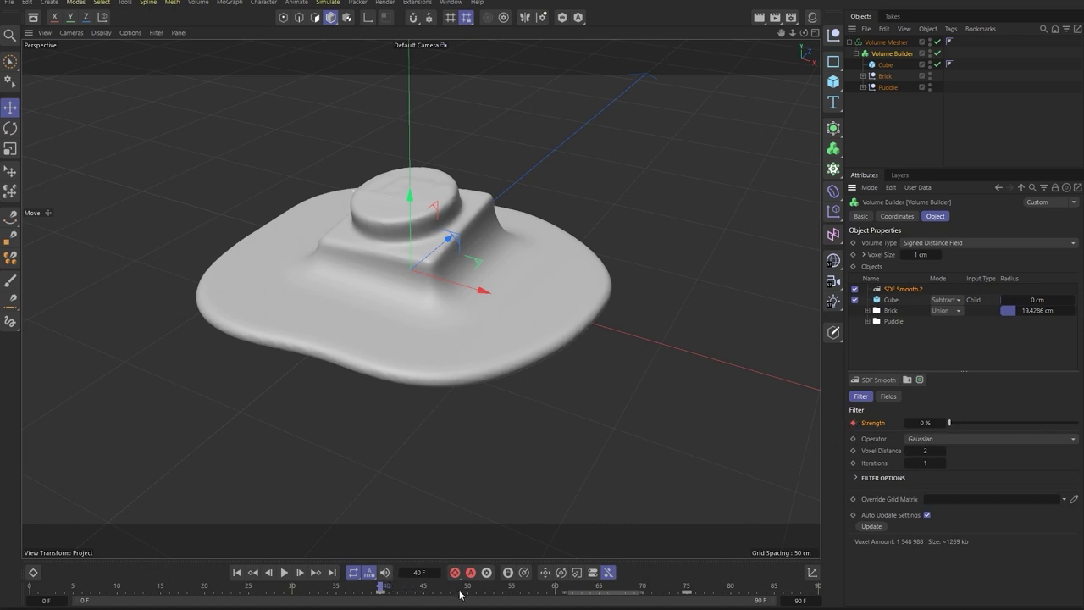
{"action": "left_click_drag", "start_coordinate": [516, 589], "coordinate": [693, 589]}
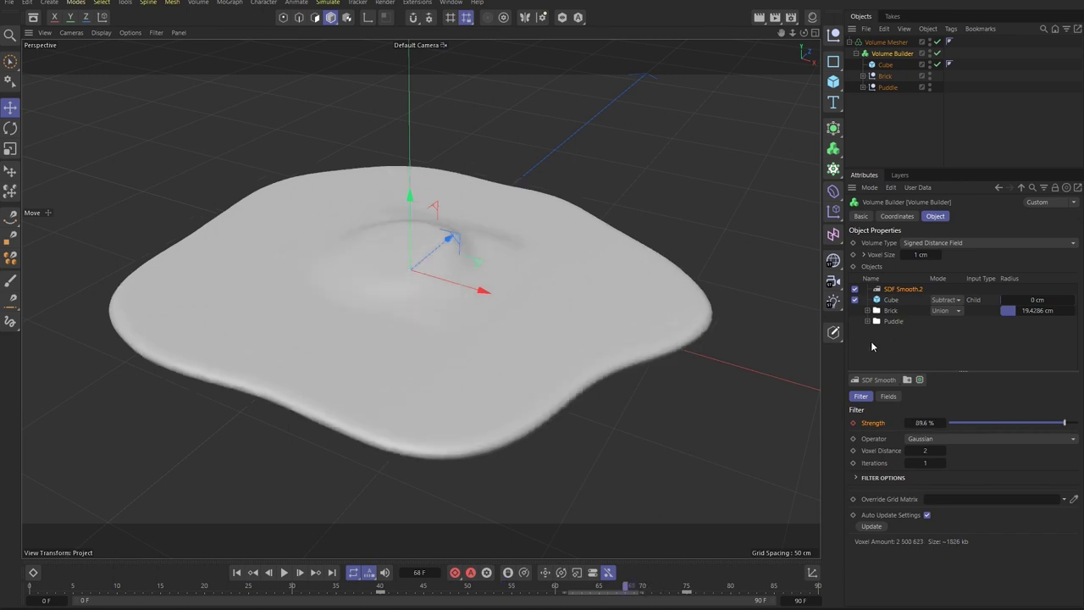
{"action": "left_click", "coordinate": [889, 346]}
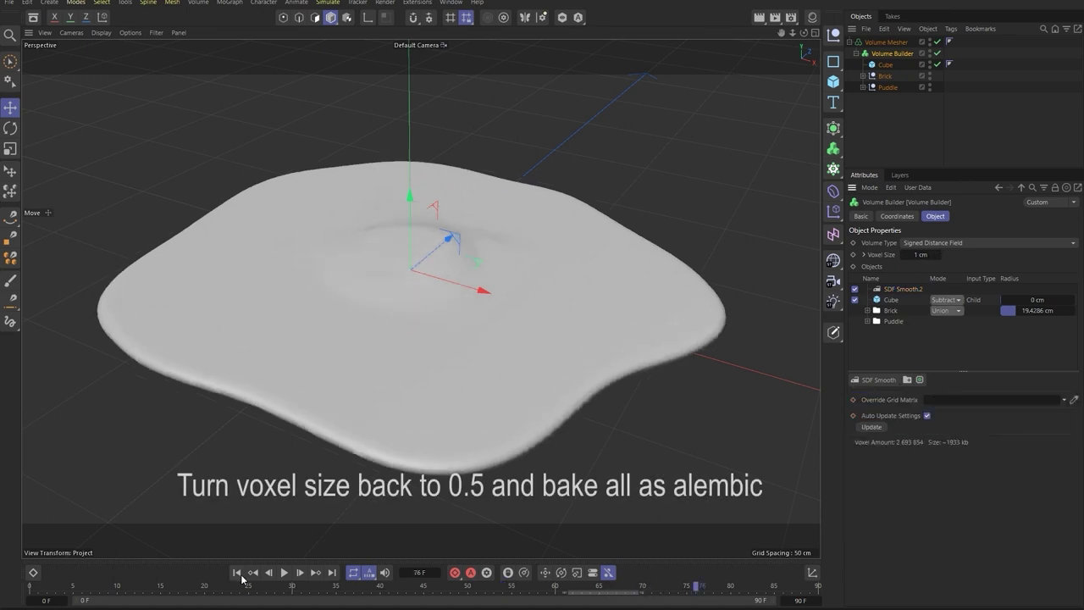
{"action": "left_click", "coordinate": [900, 141]}
Step: Bake the Volume Mesher as Alembic, then disable and hide the original Volume Builder and Mesher
{"action": "right_click", "coordinate": [884, 45]}
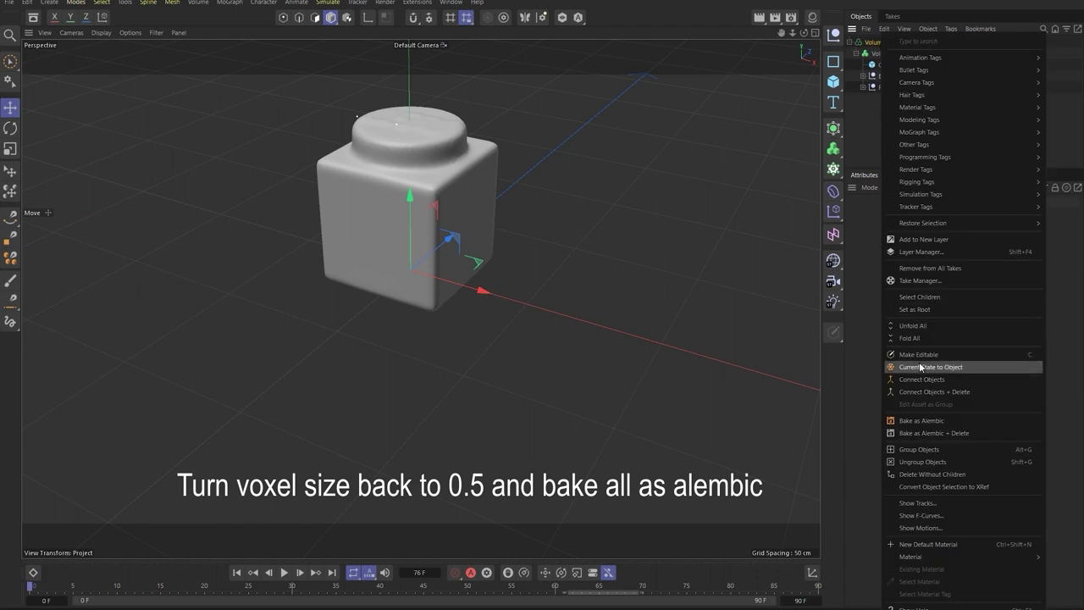
{"action": "left_click", "coordinate": [951, 417]}
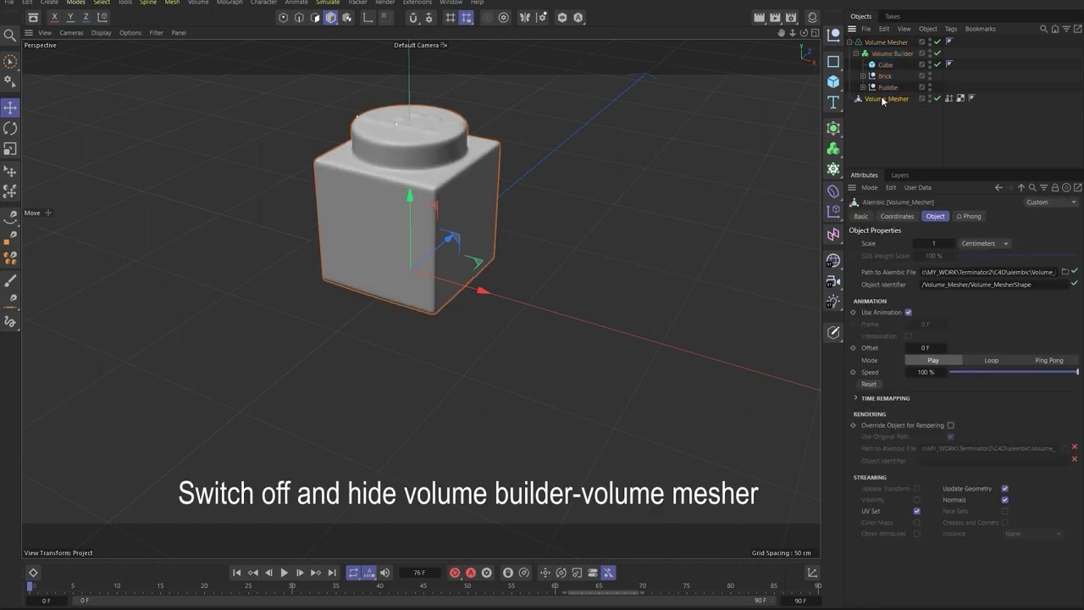
{"action": "left_click", "coordinate": [937, 52]}
{"action": "left_click", "coordinate": [937, 42]}
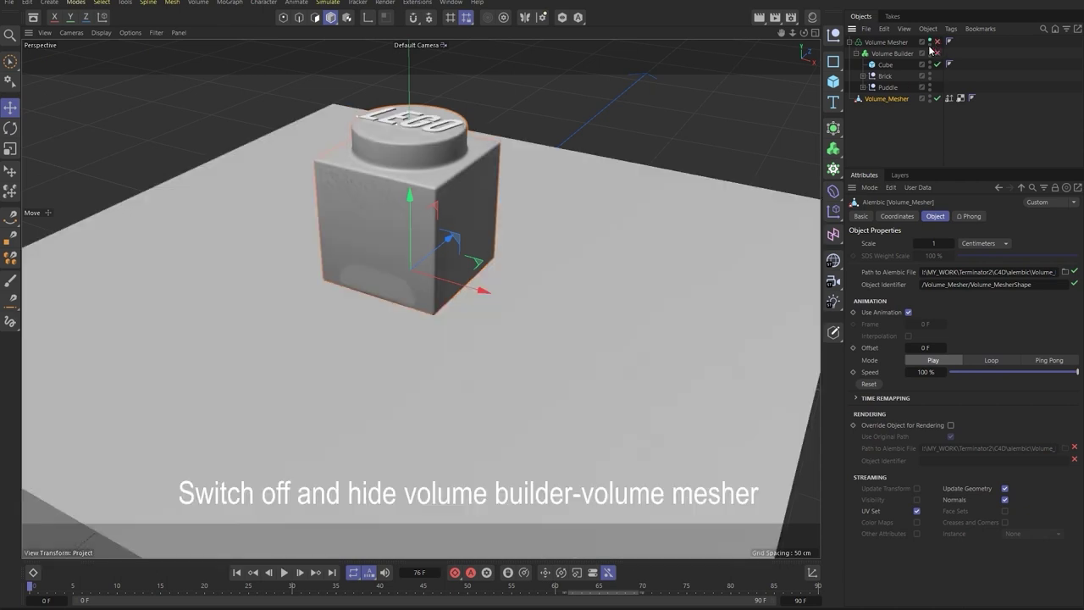
{"action": "left_click", "coordinate": [930, 44]}
{"action": "left_click", "coordinate": [851, 41]}
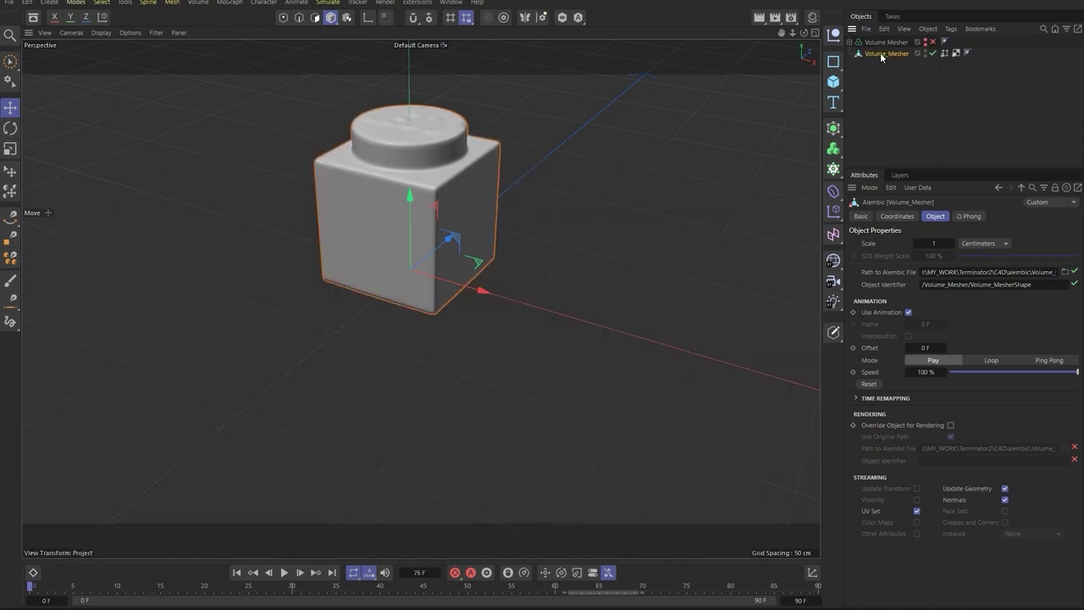
Step: Scrub the baked melt in hidden-line wireframe, then return to shaded display framing the puddle
{"action": "left_click_drag", "start_coordinate": [59, 585], "coordinate": [423, 585]}
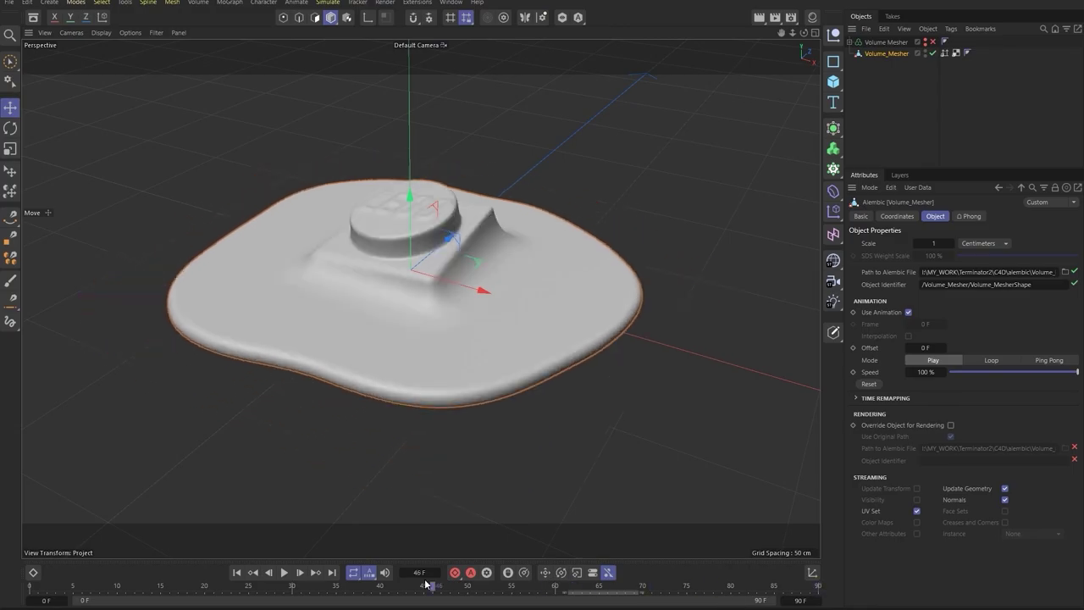
{"action": "left_click", "coordinate": [101, 32]}
{"action": "left_click", "coordinate": [127, 144]}
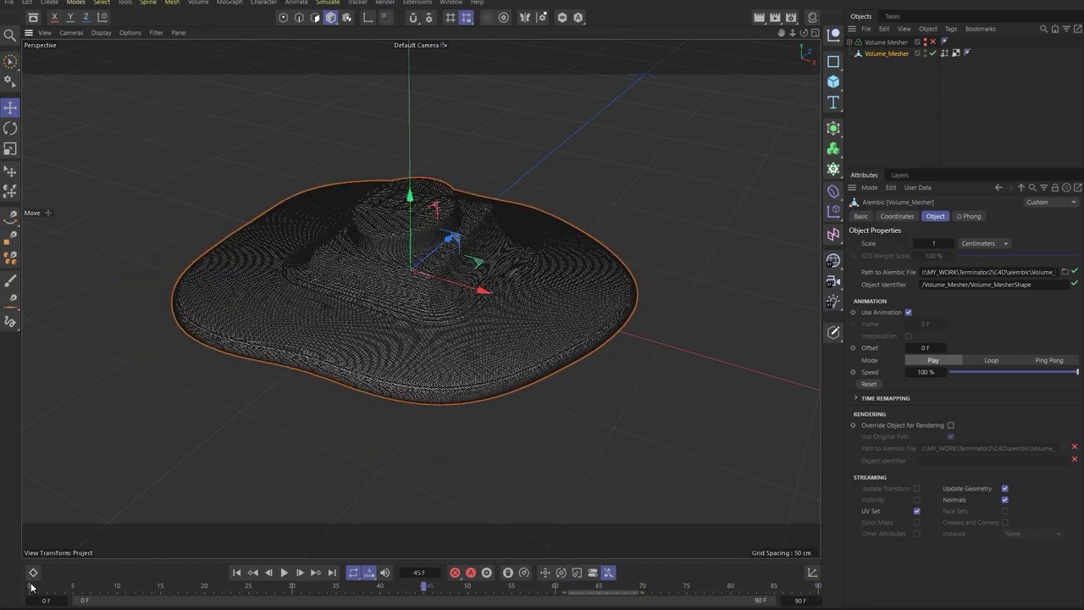
{"action": "mouse_move", "coordinate": [32, 586]}
{"action": "left_mouse_down"}
{"action": "mouse_move", "coordinate": [141, 600]}
{"action": "mouse_move", "coordinate": [819, 589]}
{"action": "left_mouse_up"}
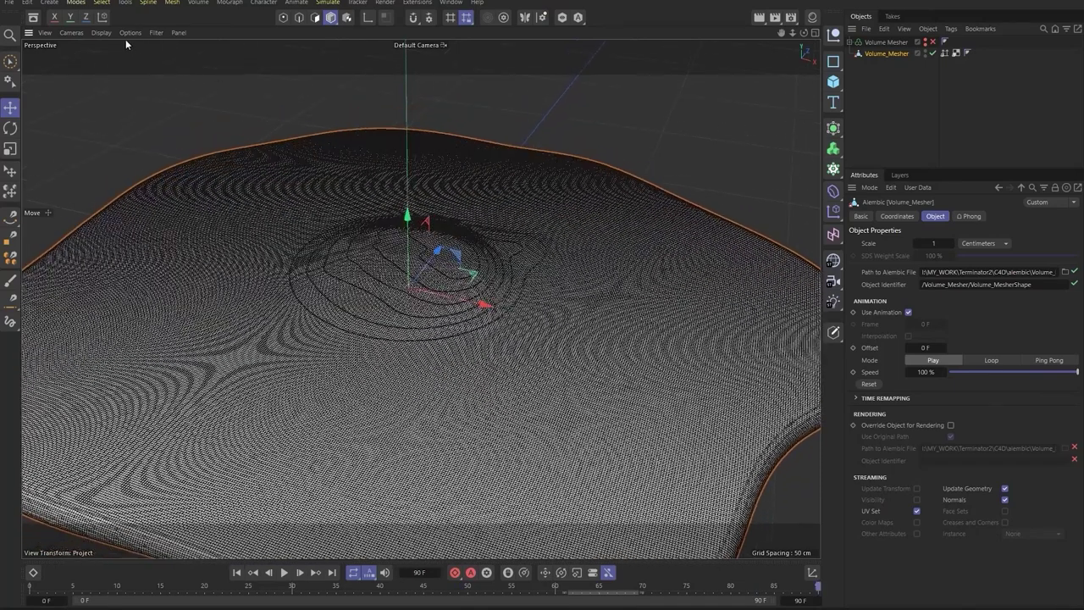
{"action": "left_click", "coordinate": [101, 33]}
{"action": "left_click", "coordinate": [119, 49]}
{"action": "key", "text": "h"}
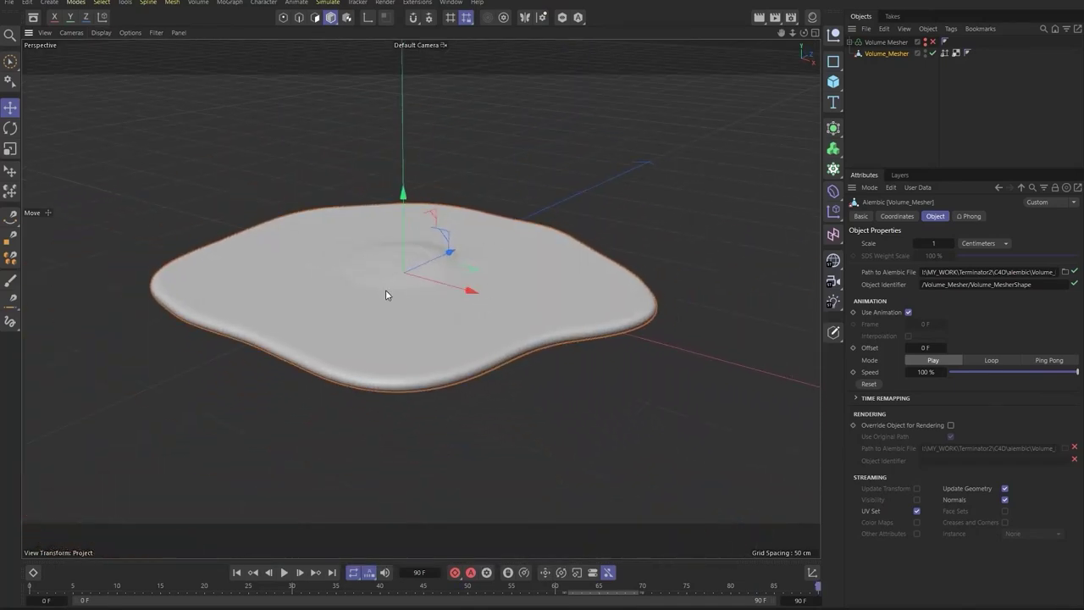
{"action": "left_click_drag", "start_coordinate": [385, 294], "coordinate": [471, 344], "text": "alt"}
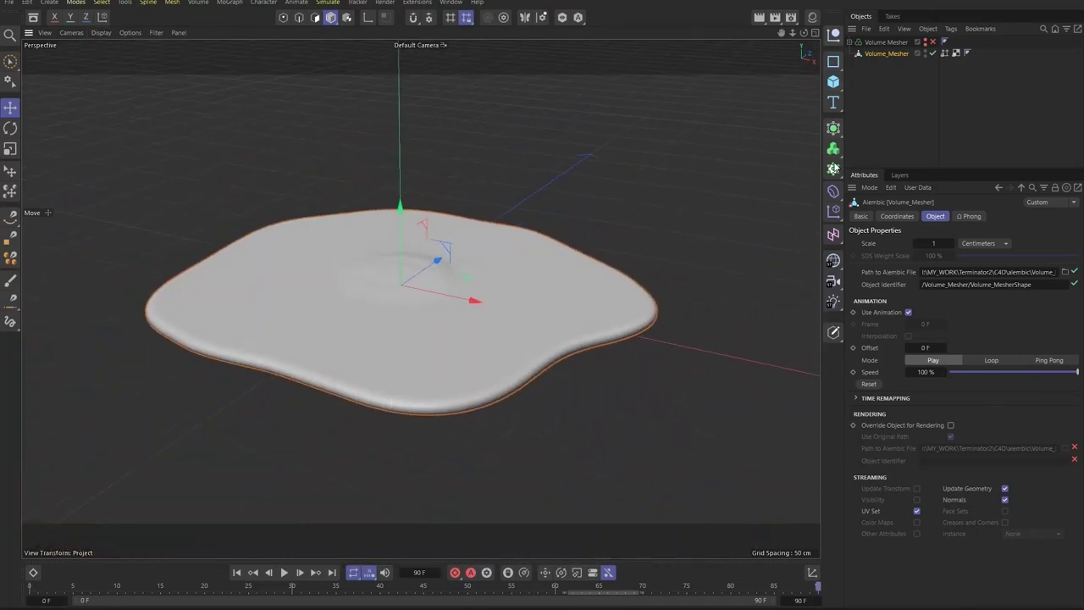
Step: Add a floor Plane stretched to about 809 × 789 cm
{"action": "left_click", "coordinate": [834, 81]}
{"action": "left_click", "coordinate": [869, 122]}
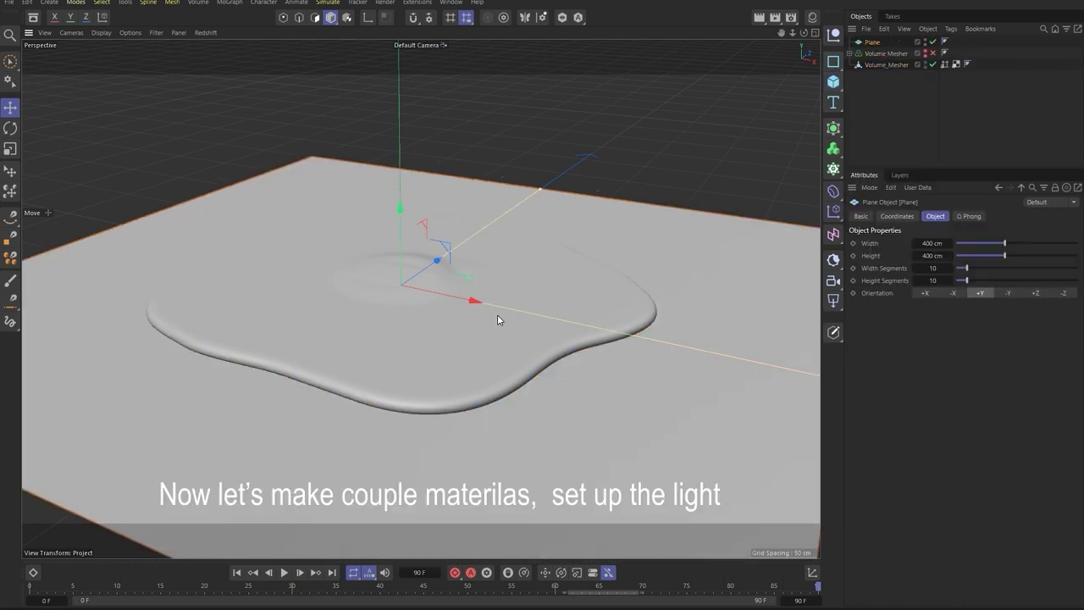
{"action": "left_click_drag", "start_coordinate": [544, 194], "coordinate": [606, 126]}
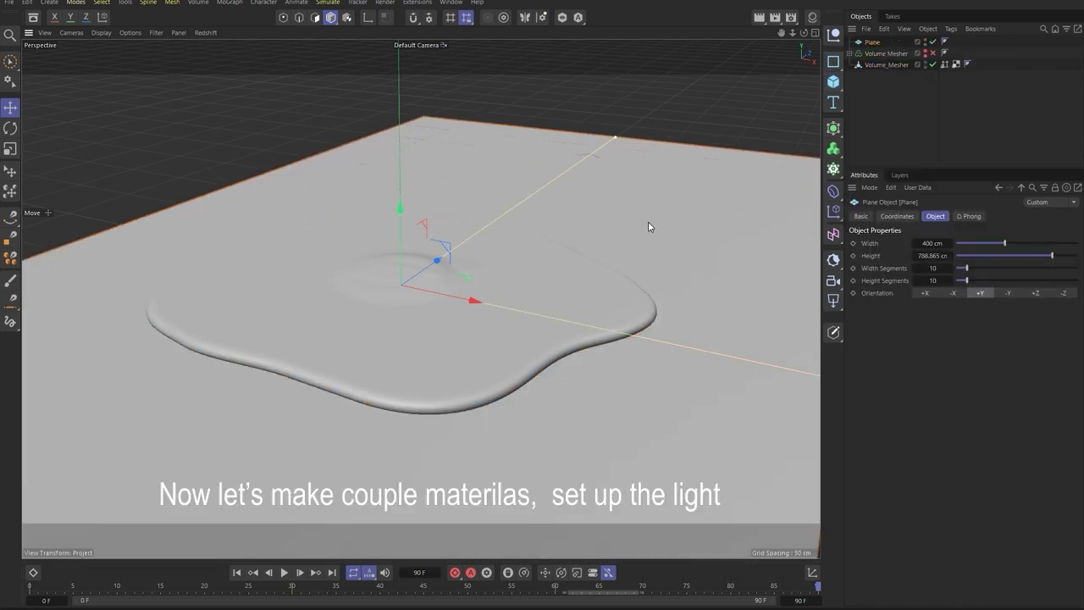
{"action": "middle_click", "coordinate": [648, 227]}
{"action": "scroll", "coordinate": [677, 184], "scroll_direction": "down", "scroll_amount": 3}
{"action": "scroll", "coordinate": [615, 187], "scroll_direction": "down", "scroll_amount": 3}
{"action": "left_click_drag", "start_coordinate": [688, 186], "coordinate": [778, 189]}
{"action": "key", "text": "F1"}
Step: Apply a new RS Standard material to the floor with reflection roughness about 0.54
{"action": "left_click", "coordinate": [811, 17]}
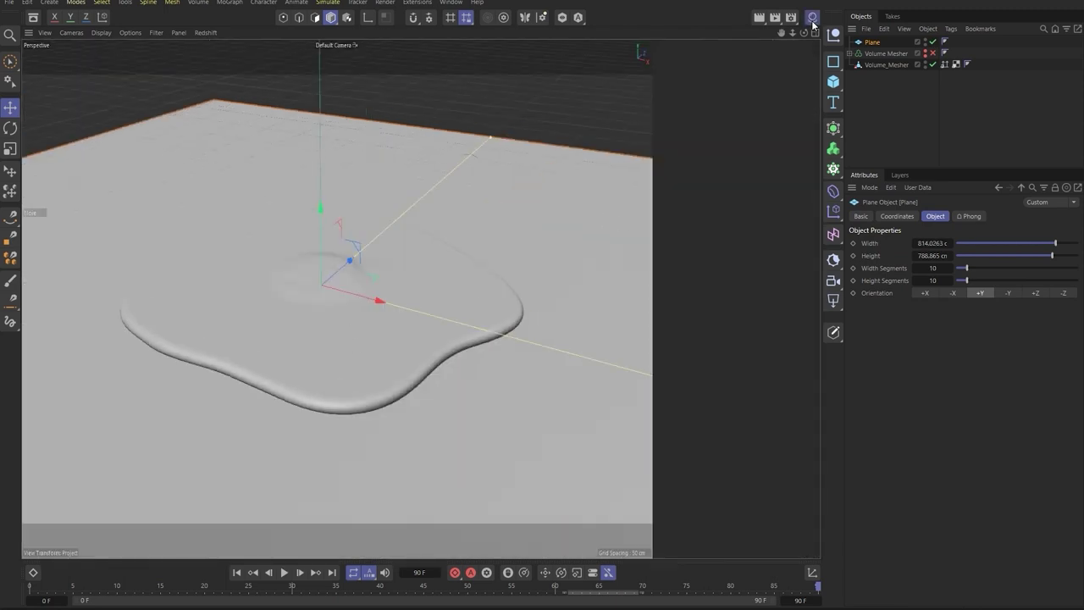
{"action": "left_click", "coordinate": [680, 32]}
{"action": "left_click", "coordinate": [861, 97]}
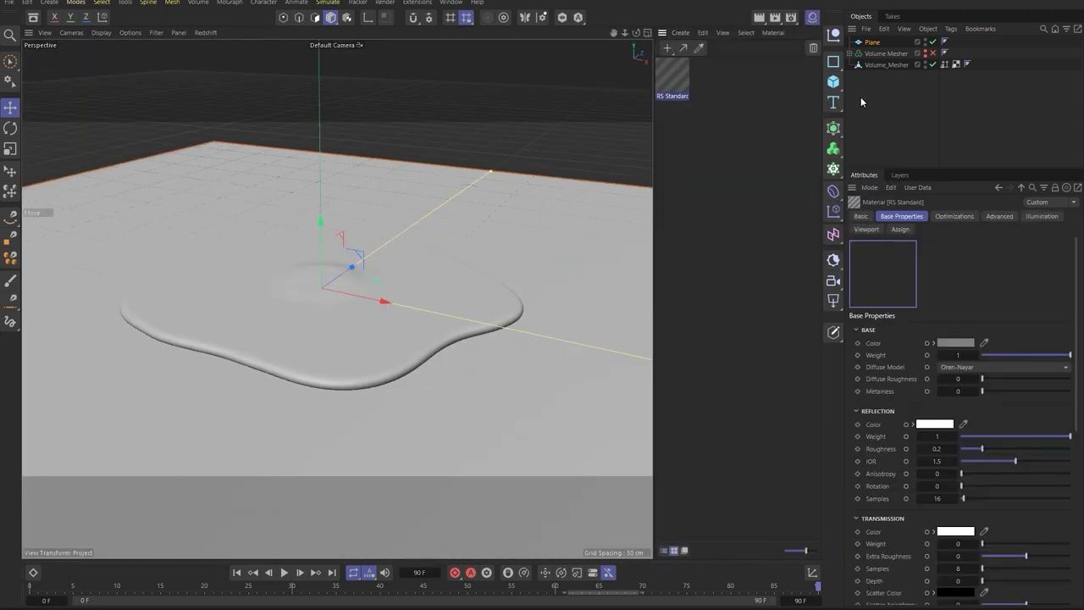
{"action": "left_click_drag", "start_coordinate": [672, 75], "coordinate": [582, 235]}
{"action": "double_click", "coordinate": [672, 75]}
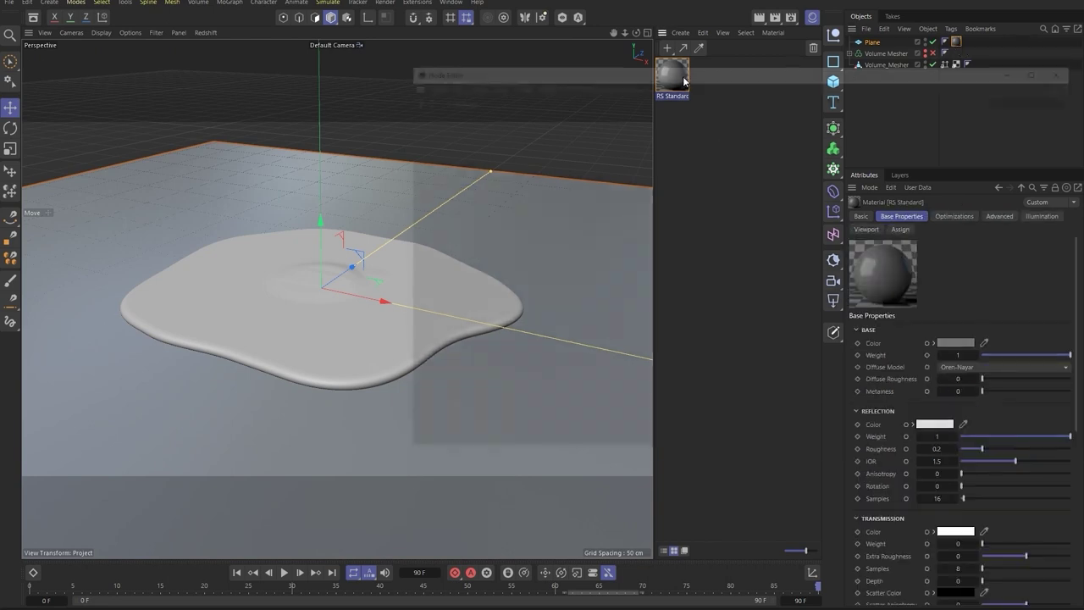
{"action": "left_click_drag", "start_coordinate": [982, 449], "coordinate": [1021, 450]}
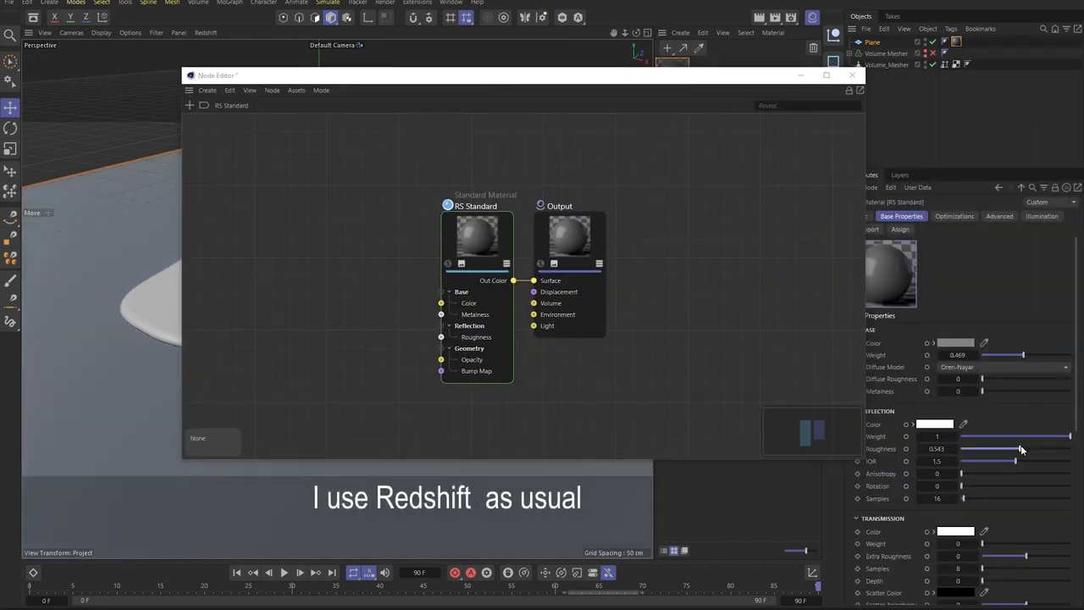
Step: Create a red RS Standard with pink subsurface and apply it to the baked puddle
{"action": "left_click", "coordinate": [852, 74]}
{"action": "left_click", "coordinate": [680, 32]}
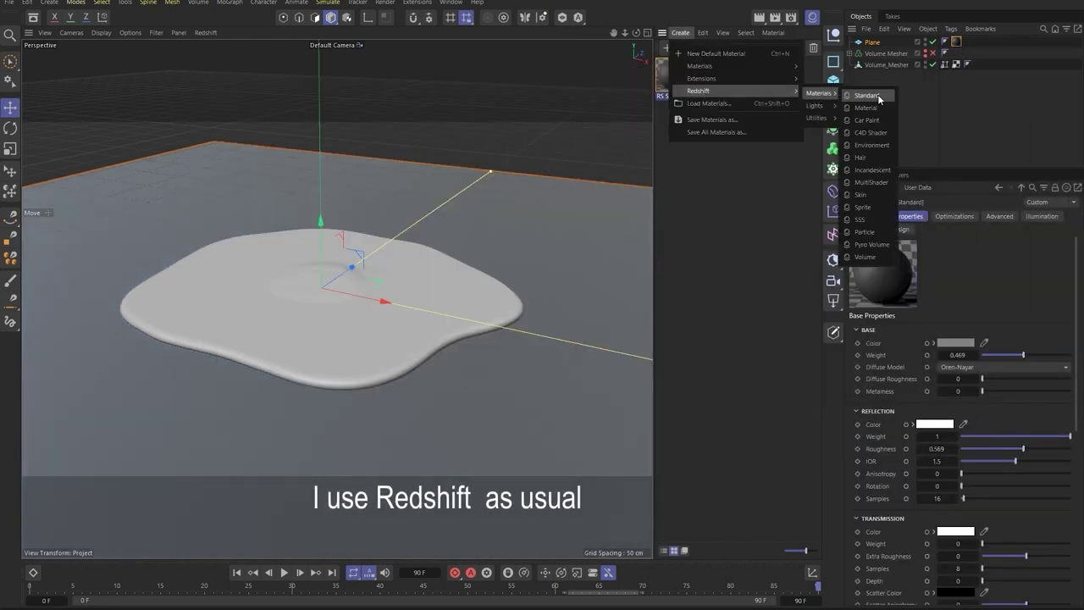
{"action": "left_click", "coordinate": [878, 94]}
{"action": "double_click", "coordinate": [678, 79]}
{"action": "left_click", "coordinate": [956, 343]}
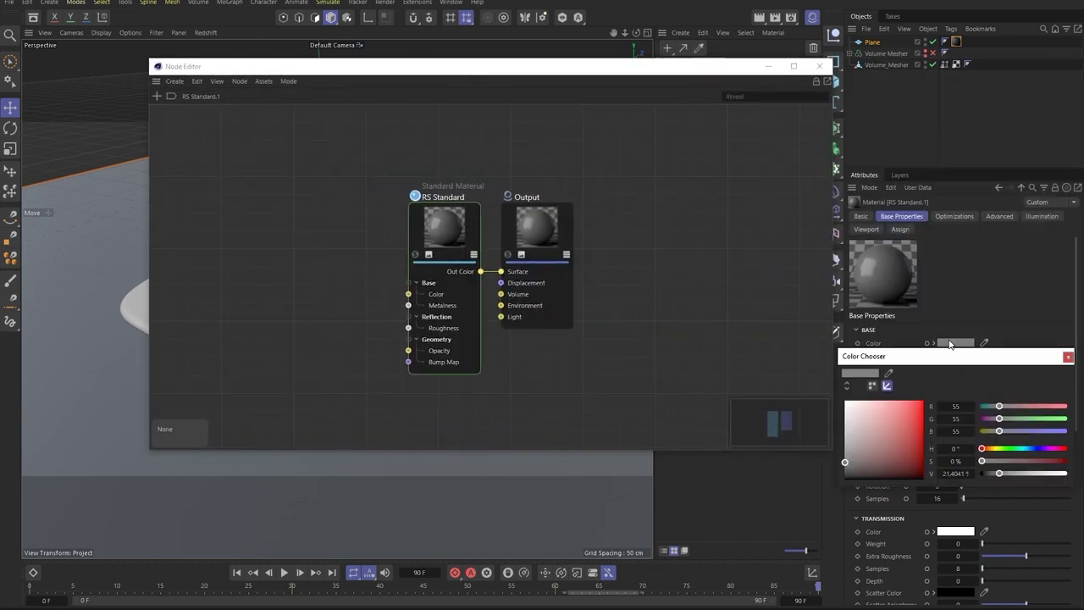
{"action": "left_click_drag", "start_coordinate": [909, 427], "coordinate": [932, 399]}
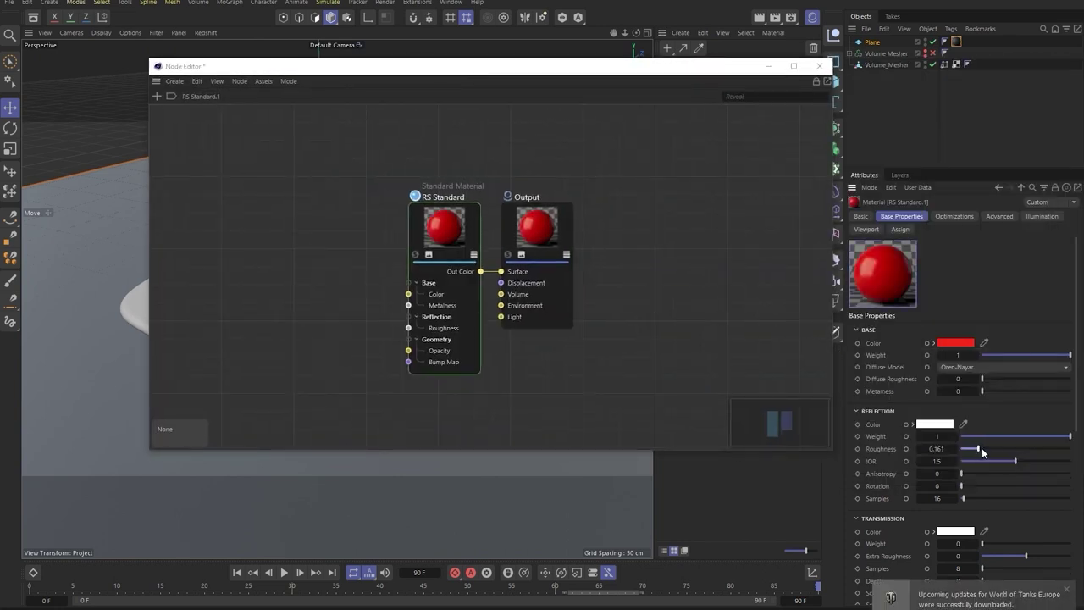
{"action": "scroll", "coordinate": [974, 432], "scroll_direction": "down", "scroll_amount": 5}
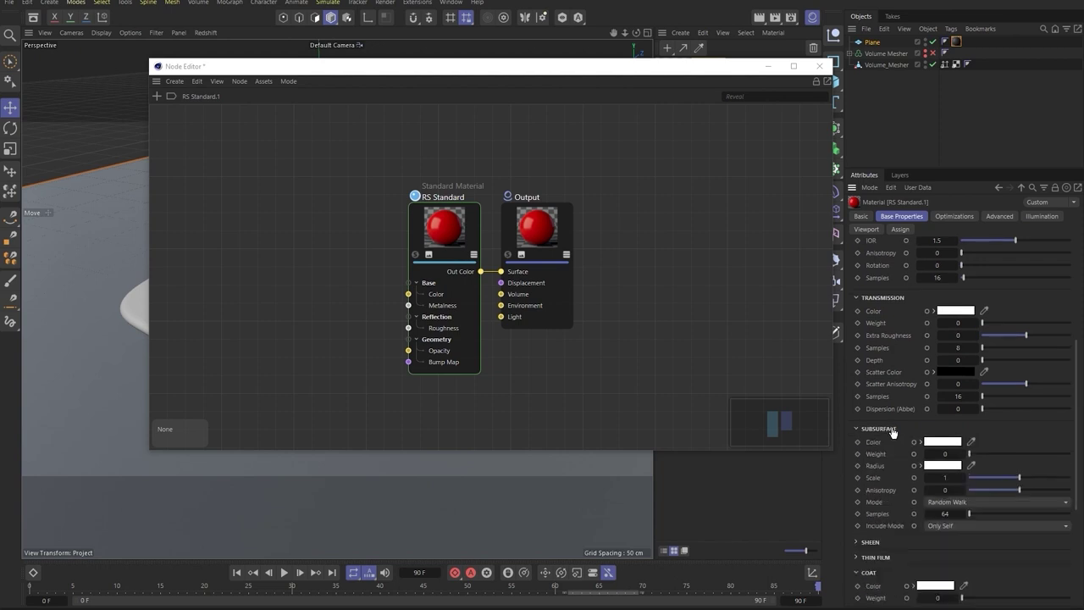
{"action": "left_click", "coordinate": [942, 441]}
{"action": "left_click_drag", "start_coordinate": [886, 521], "coordinate": [895, 521]}
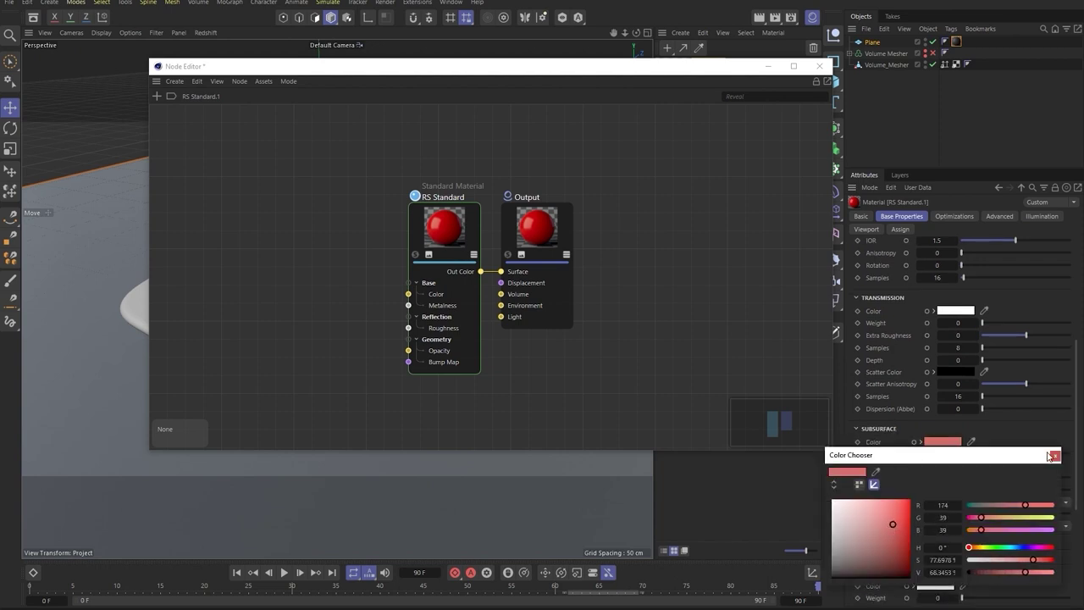
{"action": "left_click", "coordinate": [819, 66]}
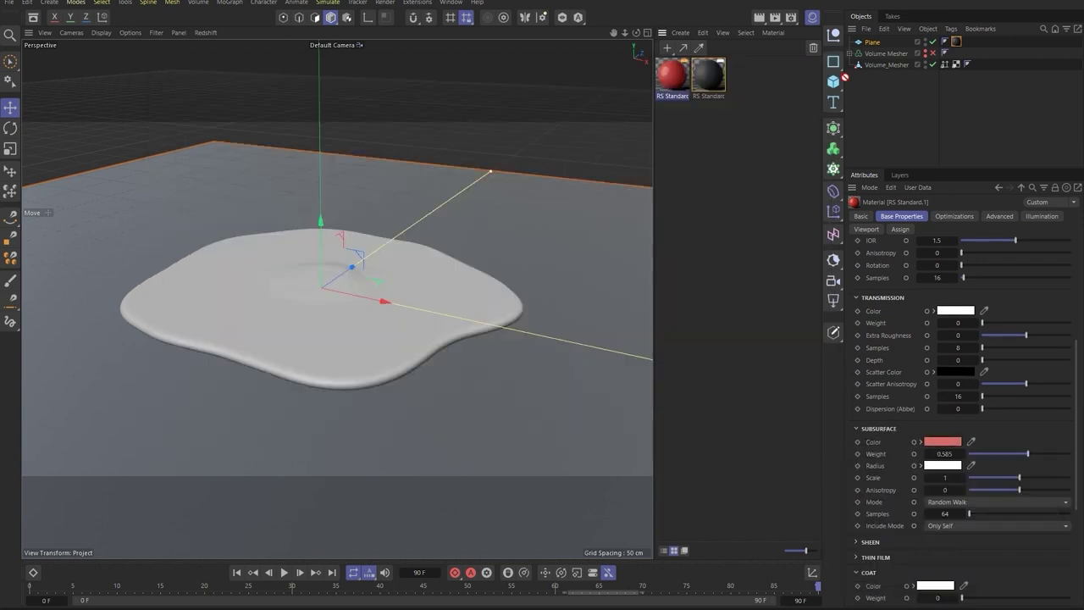
{"action": "left_click_drag", "start_coordinate": [844, 77], "coordinate": [886, 65]}
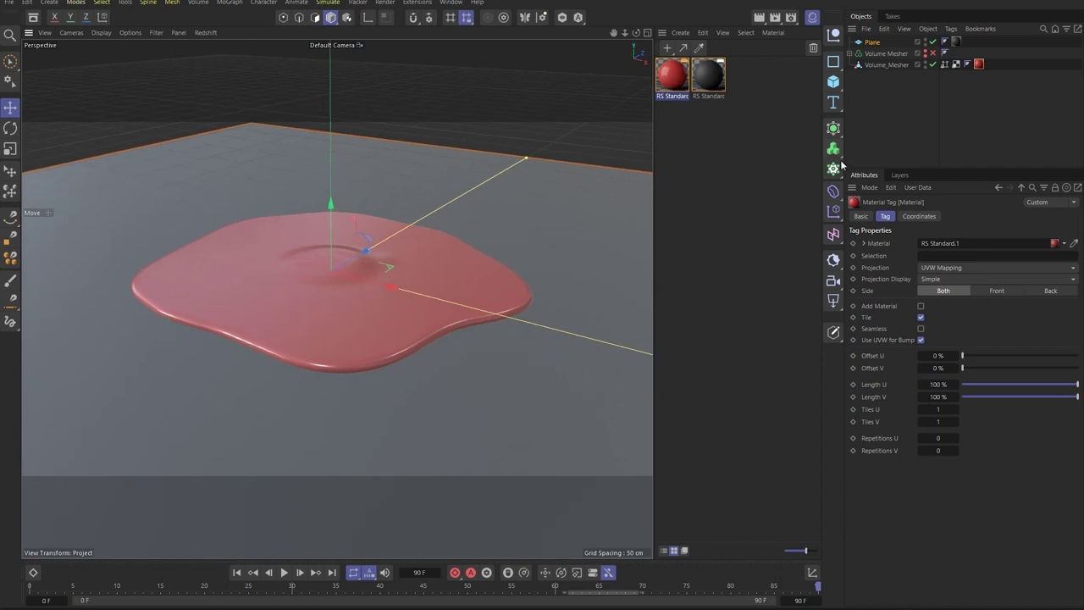
{"action": "left_click", "coordinate": [834, 300]}
Step: Add an RS Dome Light with Background unchecked and start IPR in a docked RS RenderView
{"action": "left_click", "coordinate": [863, 406]}
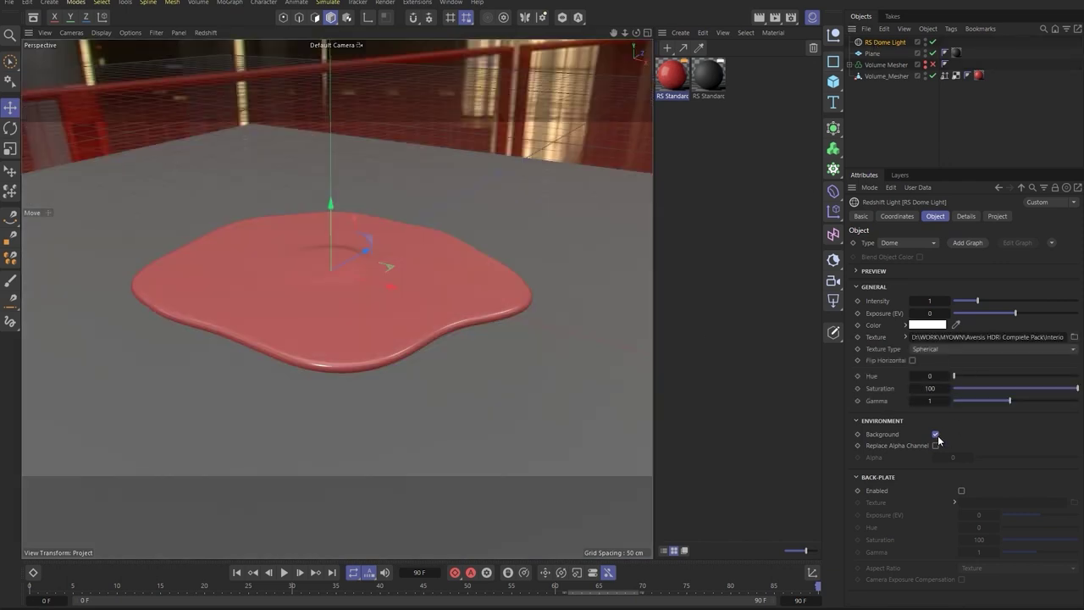
{"action": "left_click", "coordinate": [936, 435]}
{"action": "left_click", "coordinate": [451, 3]}
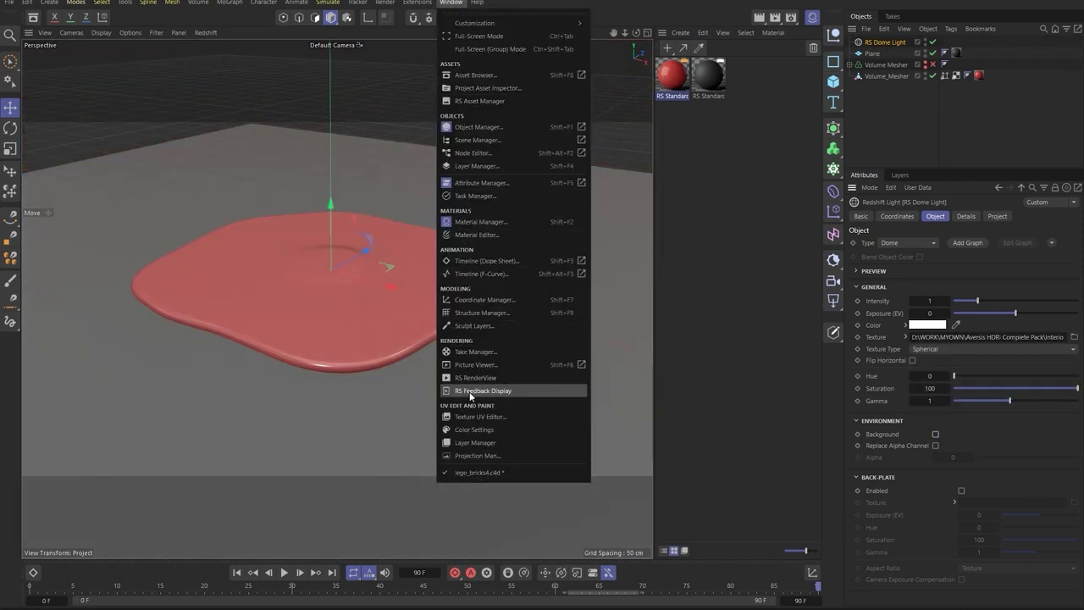
{"action": "left_click", "coordinate": [475, 384]}
{"action": "mouse_move", "coordinate": [554, 301]}
{"action": "left_mouse_down"}
{"action": "mouse_move", "coordinate": [651, 243]}
{"action": "mouse_move", "coordinate": [649, 176]}
{"action": "left_mouse_up"}
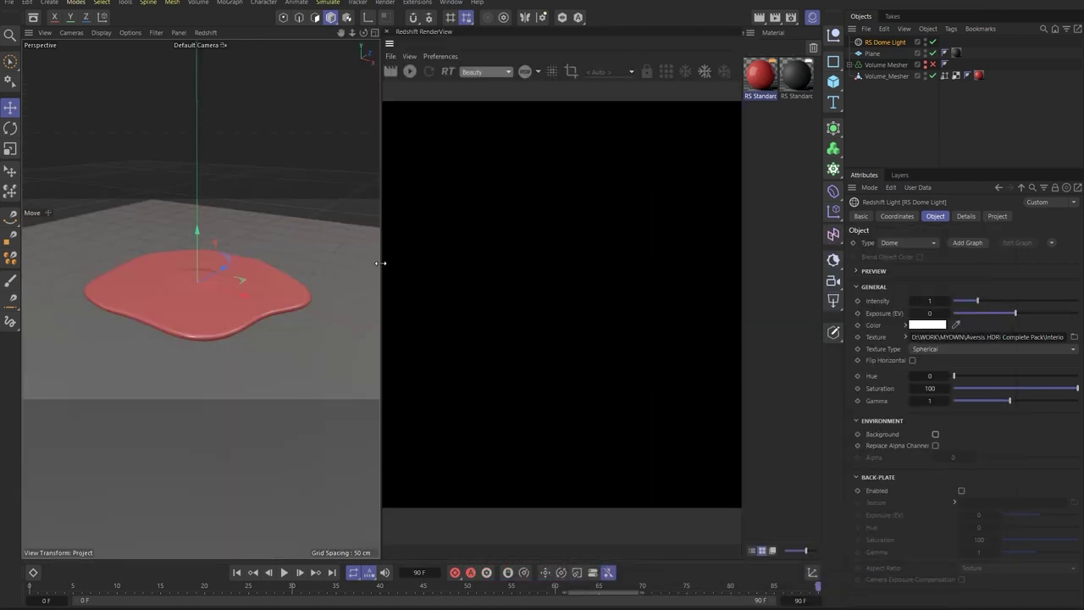
{"action": "left_click_drag", "start_coordinate": [381, 264], "coordinate": [343, 254]}
{"action": "left_click", "coordinate": [373, 74]}
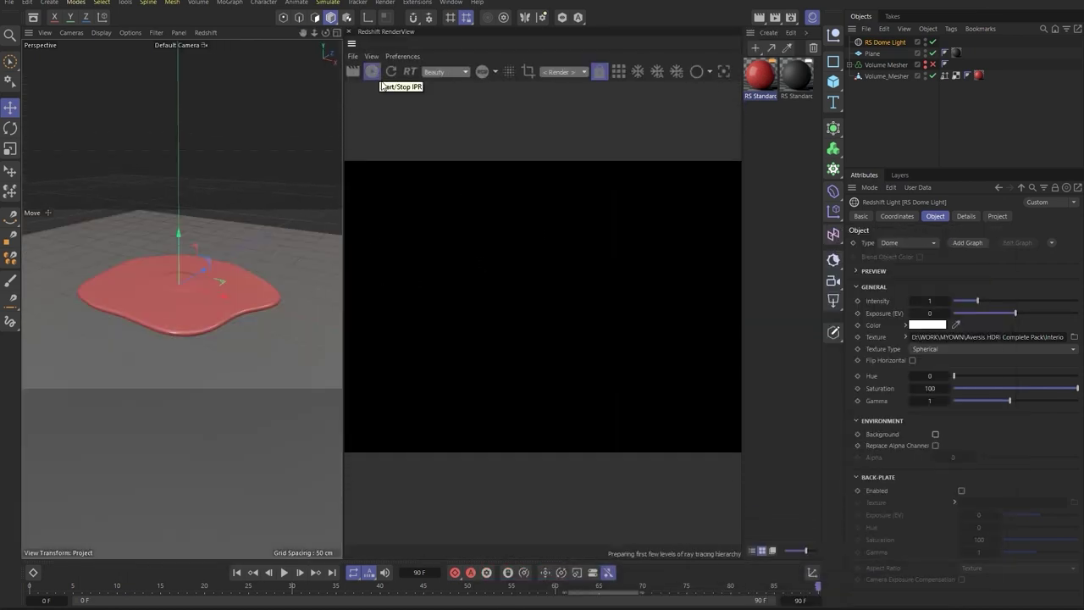
Step: Raise the dome light intensity to 1.182 while previewing the melt at frames 71, 11 and 44
{"action": "left_click_drag", "start_coordinate": [47, 590], "coordinate": [653, 599]}
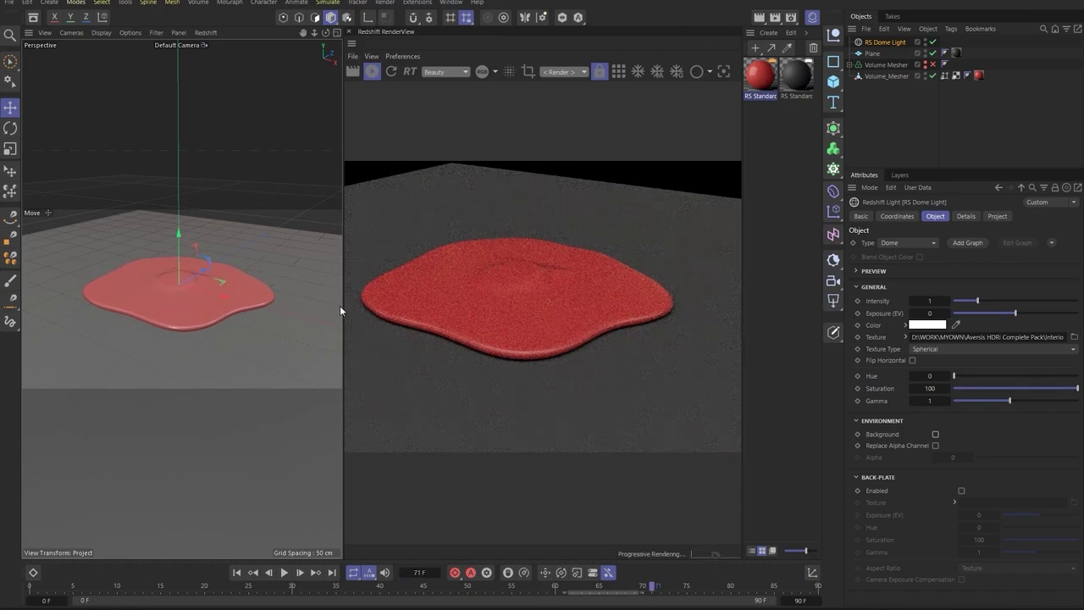
{"action": "left_click_drag", "start_coordinate": [340, 305], "coordinate": [381, 320], "text": "alt"}
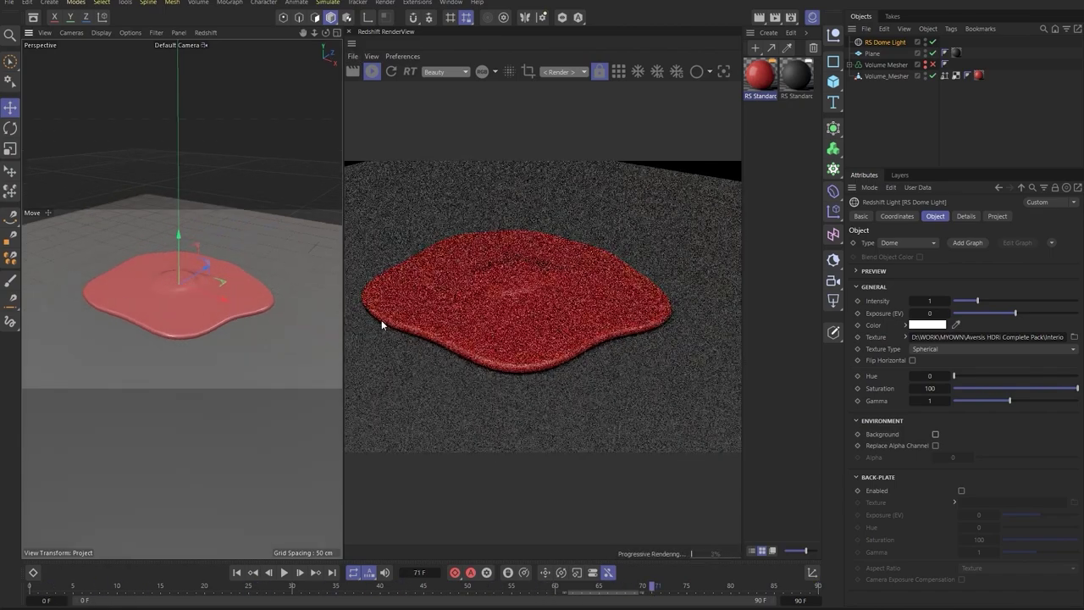
{"action": "left_click", "coordinate": [765, 85]}
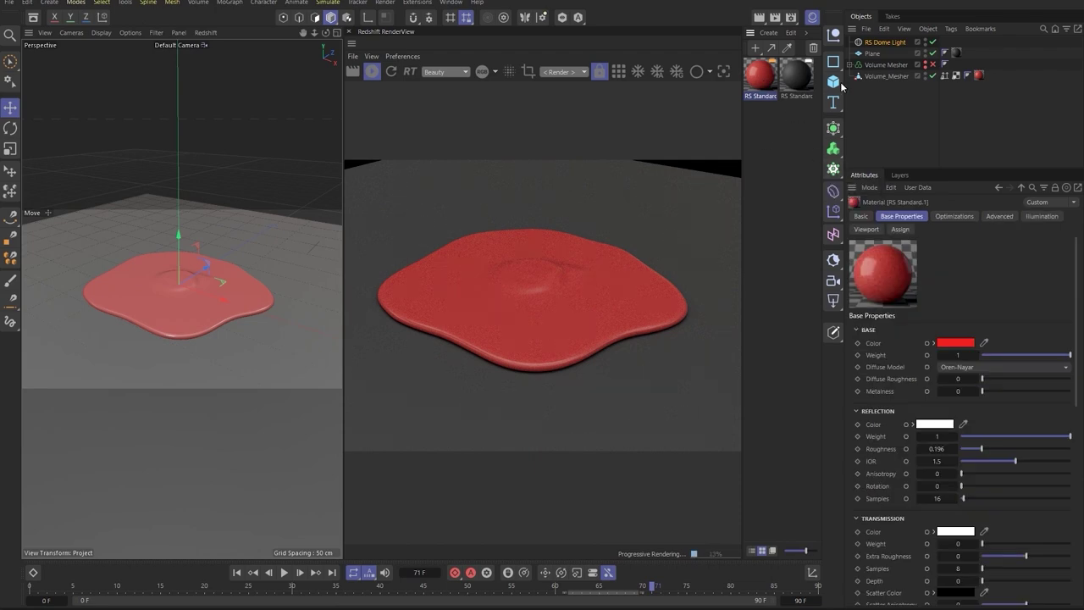
{"action": "left_click", "coordinate": [883, 42]}
{"action": "left_click", "coordinate": [131, 591]}
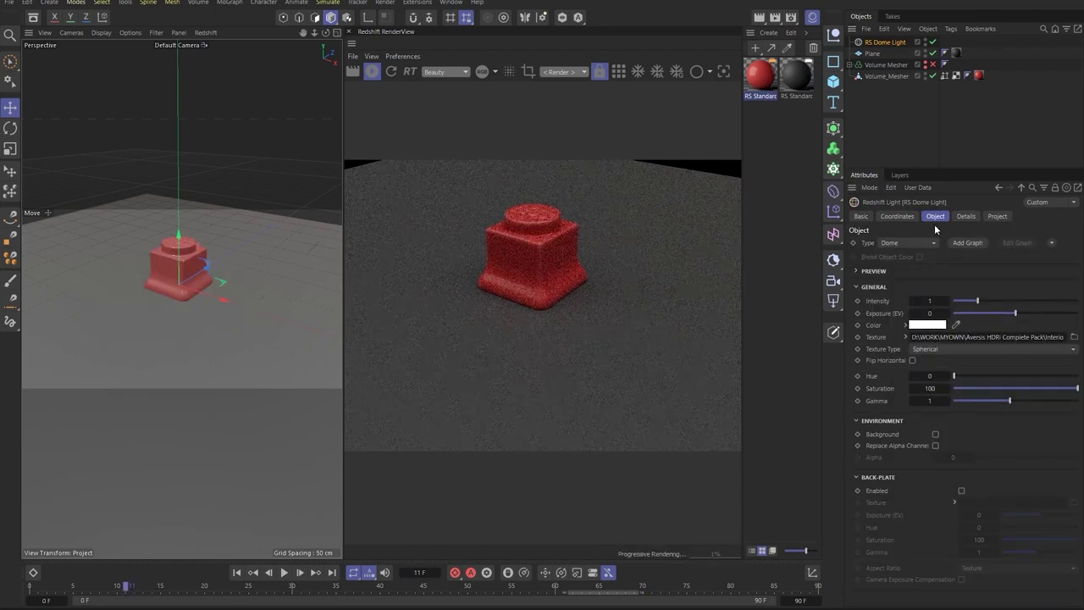
{"action": "left_click_drag", "start_coordinate": [978, 300], "coordinate": [983, 301]}
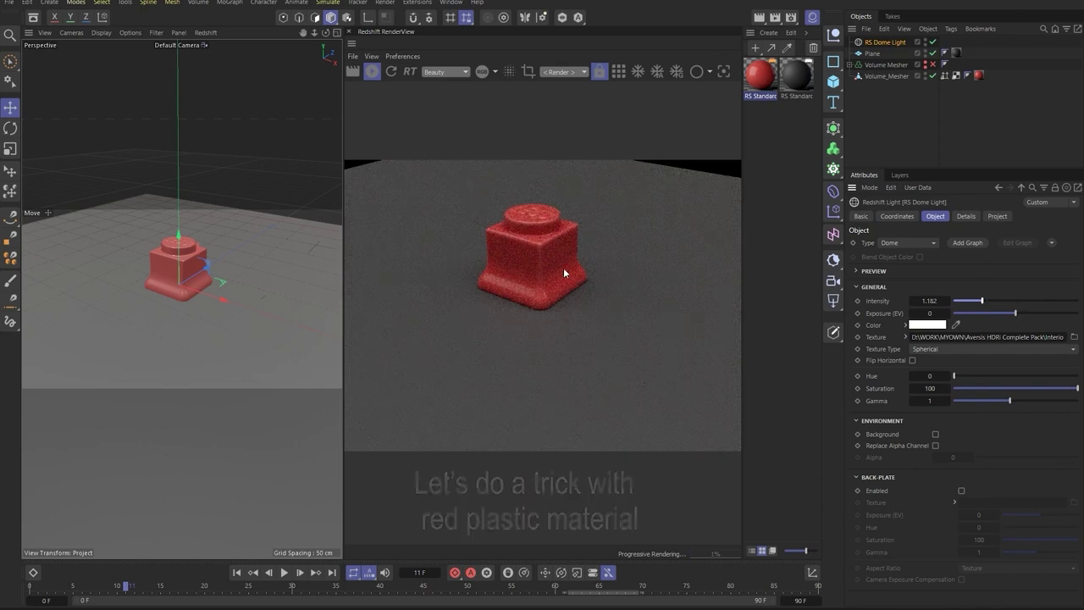
{"action": "right_click_drag", "start_coordinate": [213, 287], "coordinate": [154, 286], "text": "alt"}
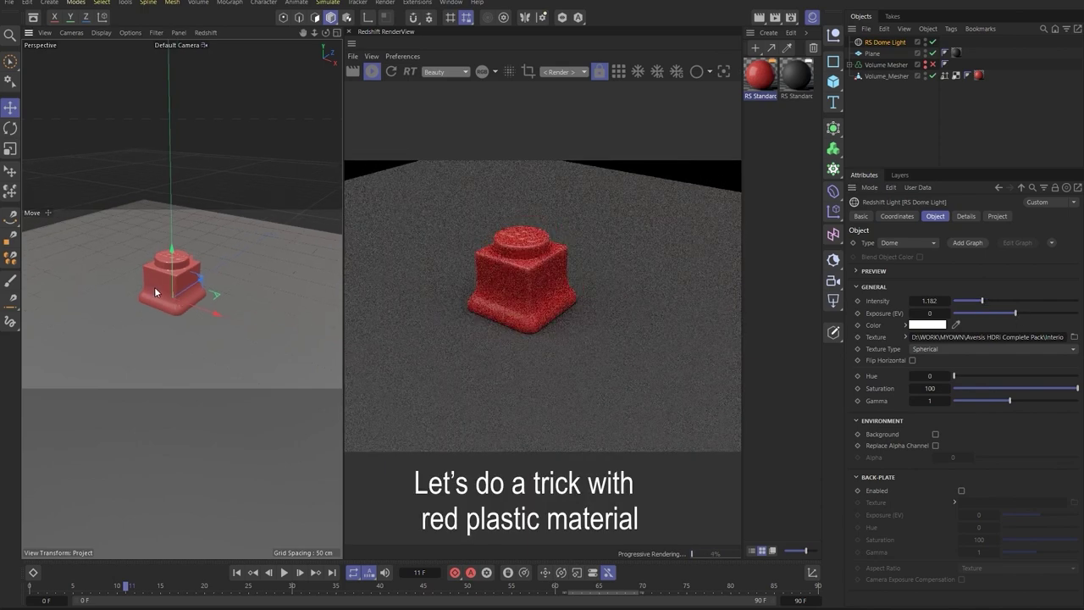
{"action": "left_click", "coordinate": [415, 591]}
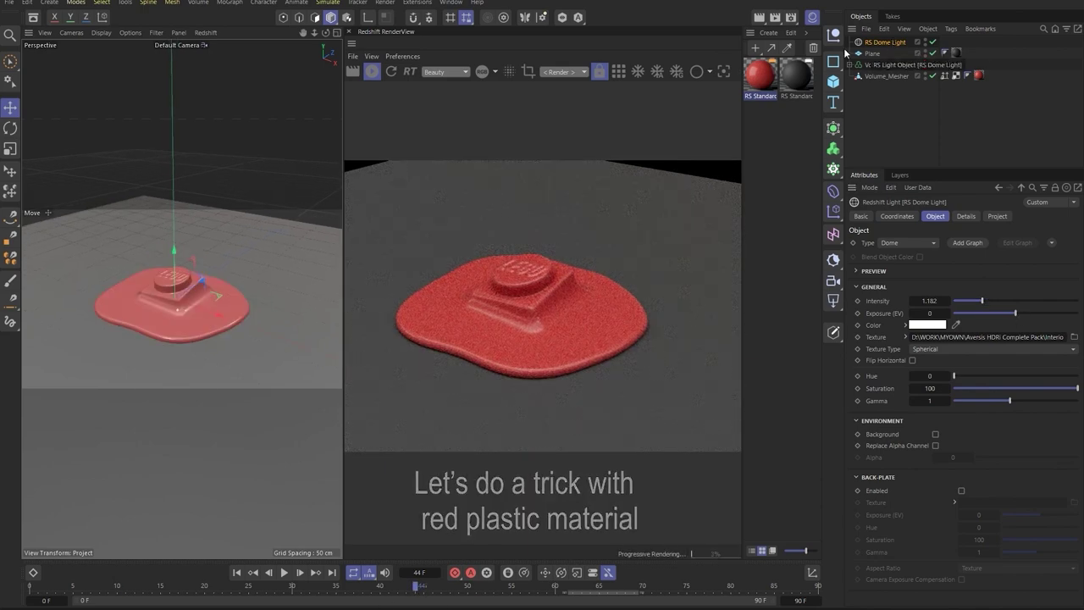
Step: Add a Vertex Map tag to Volume_Mesher via Commander ('verte') with a Linear Field
{"action": "left_click", "coordinate": [890, 76]}
{"action": "key", "text": "shift+c"}
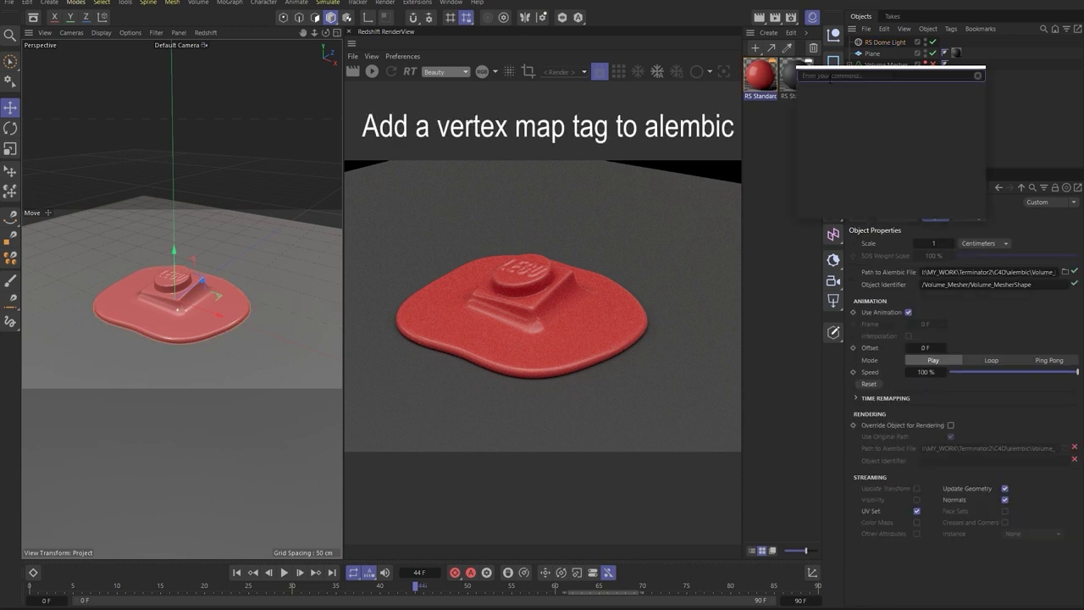
{"action": "type", "text": "verte"}
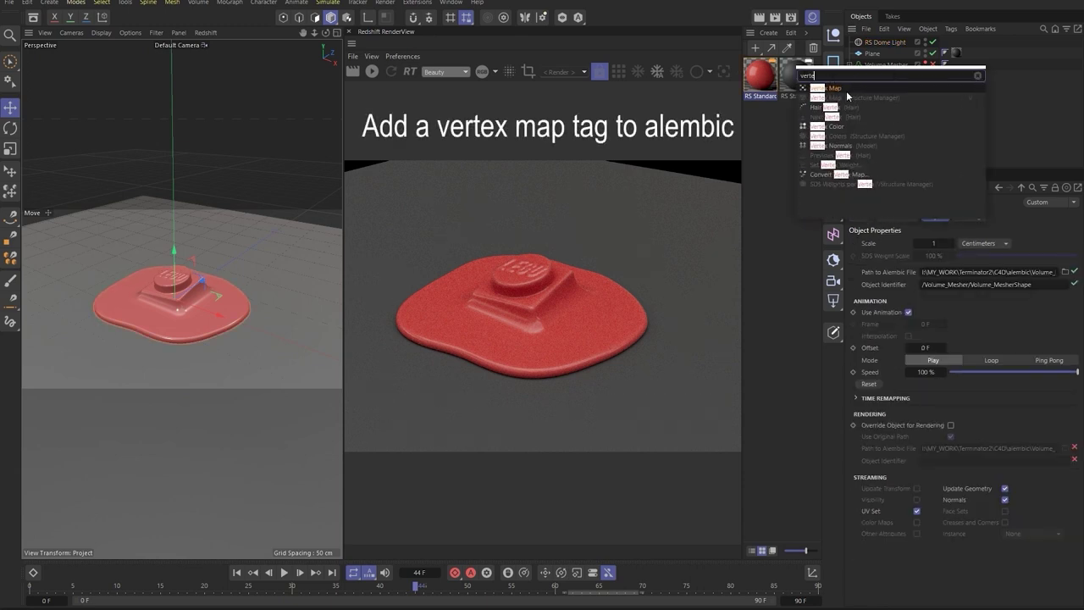
{"action": "left_click", "coordinate": [810, 89]}
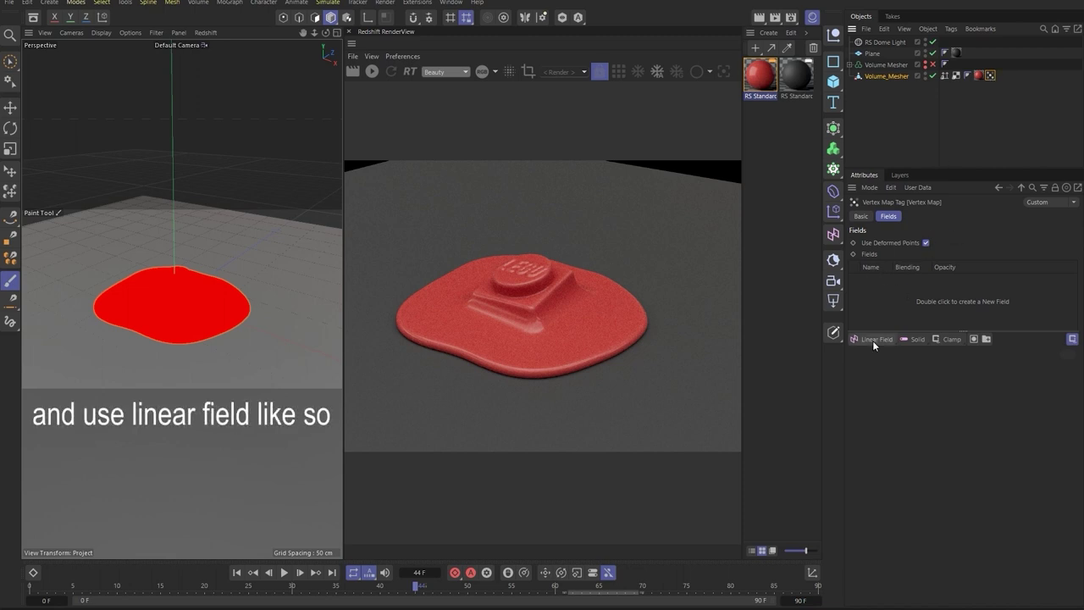
{"action": "left_click", "coordinate": [879, 338]}
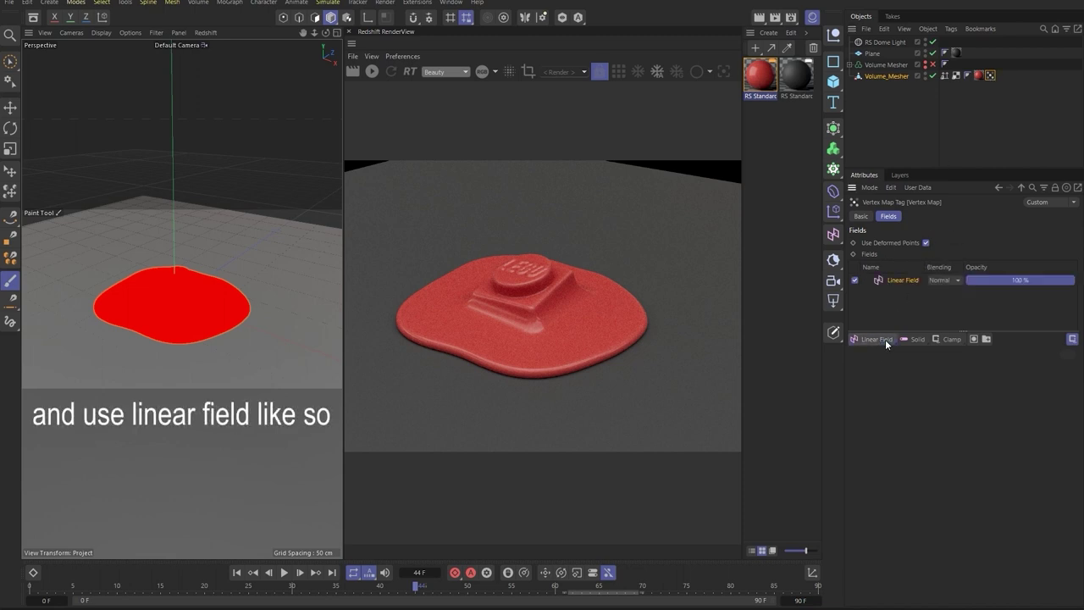
Step: Point the Linear Field down along Y- and shorten its length to about 8.7 cm
{"action": "left_click", "coordinate": [45, 590]}
{"action": "left_click", "coordinate": [1006, 409]}
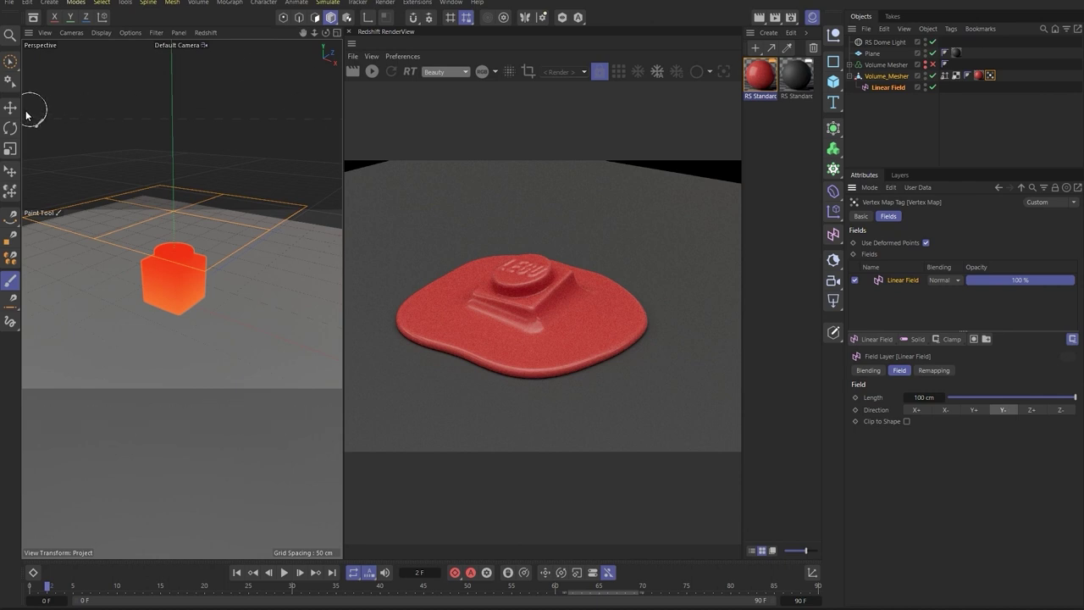
{"action": "left_click_drag", "start_coordinate": [1074, 398], "coordinate": [966, 398]}
{"action": "key", "text": "e"}
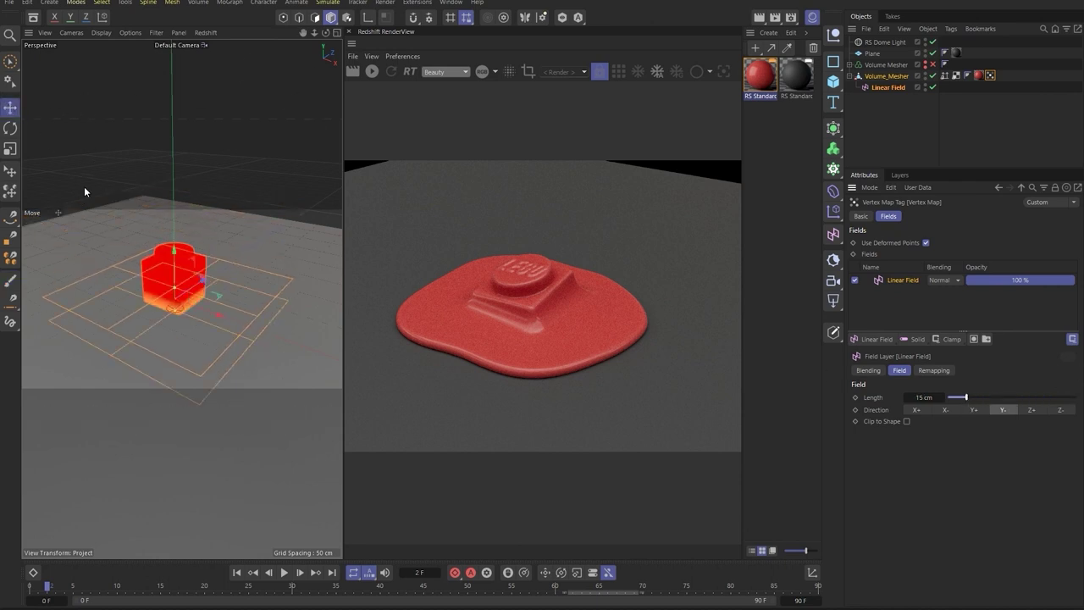
{"action": "left_click_drag", "start_coordinate": [173, 271], "coordinate": [174, 283]}
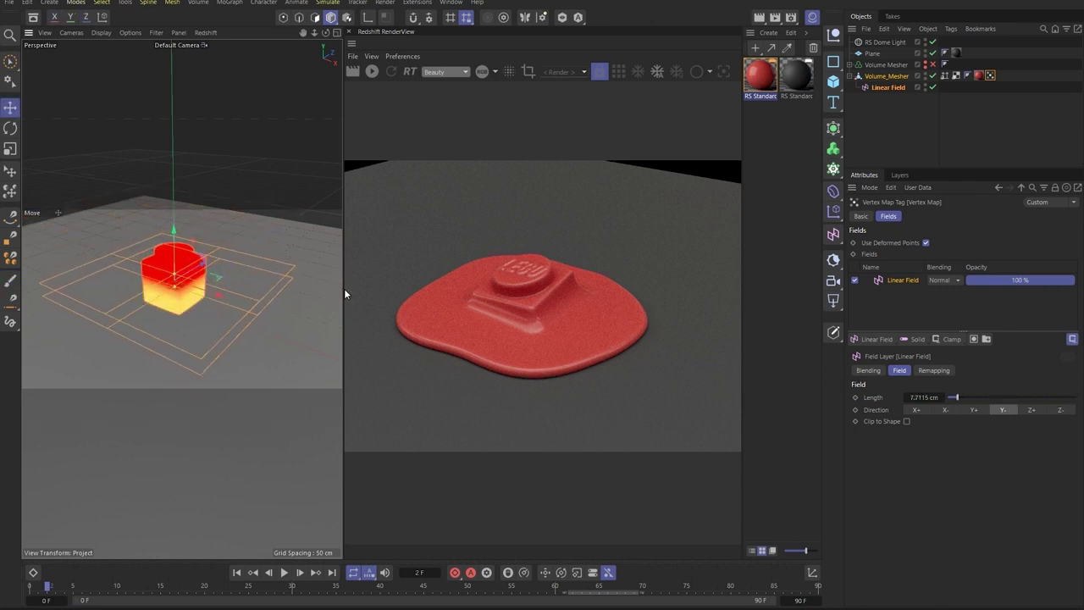
Step: Check the brick's gradient across the melt, then open the red material's node graph
{"action": "left_click_drag", "start_coordinate": [343, 288], "coordinate": [614, 293]}
{"action": "mouse_move", "coordinate": [392, 315]}
{"action": "left_mouse_down", "text": "alt"}
{"action": "mouse_move", "coordinate": [303, 241]}
{"action": "mouse_move", "coordinate": [305, 253]}
{"action": "left_mouse_up", "text": "alt"}
{"action": "scroll", "coordinate": [308, 223], "scroll_direction": "up", "scroll_amount": 3}
{"action": "left_click", "coordinate": [32, 587]}
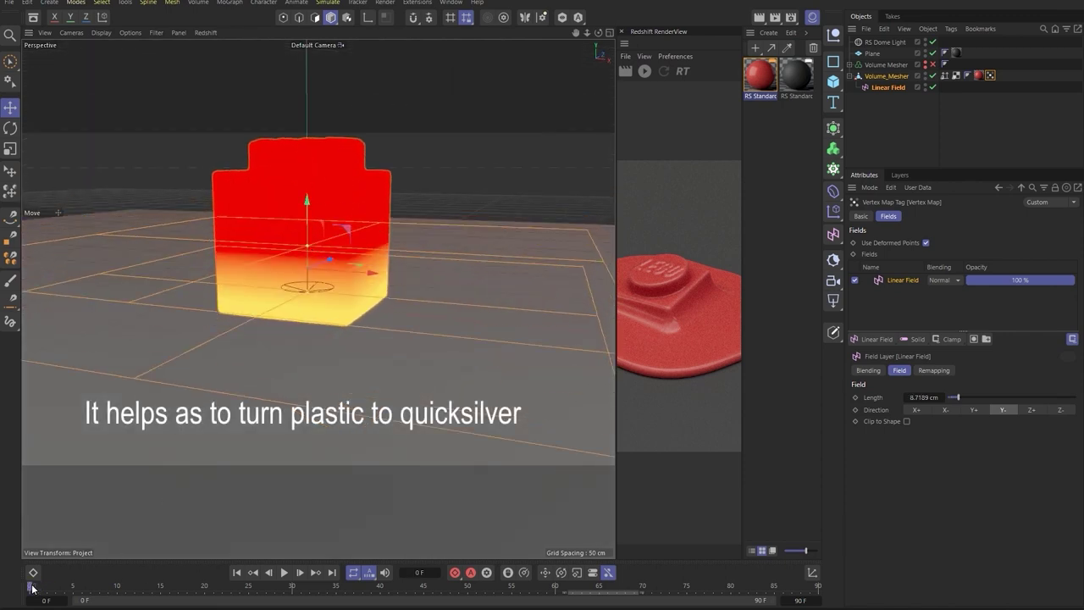
{"action": "mouse_move", "coordinate": [34, 583]}
{"action": "left_mouse_down"}
{"action": "mouse_move", "coordinate": [654, 583]}
{"action": "mouse_move", "coordinate": [172, 573]}
{"action": "left_mouse_up"}
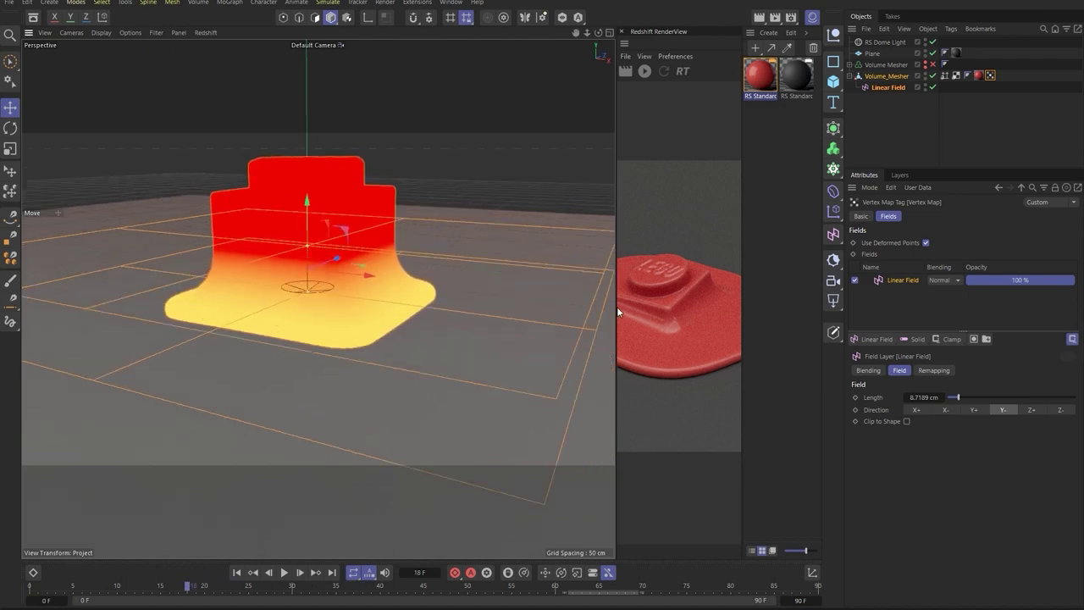
{"action": "left_click_drag", "start_coordinate": [617, 307], "coordinate": [408, 305]}
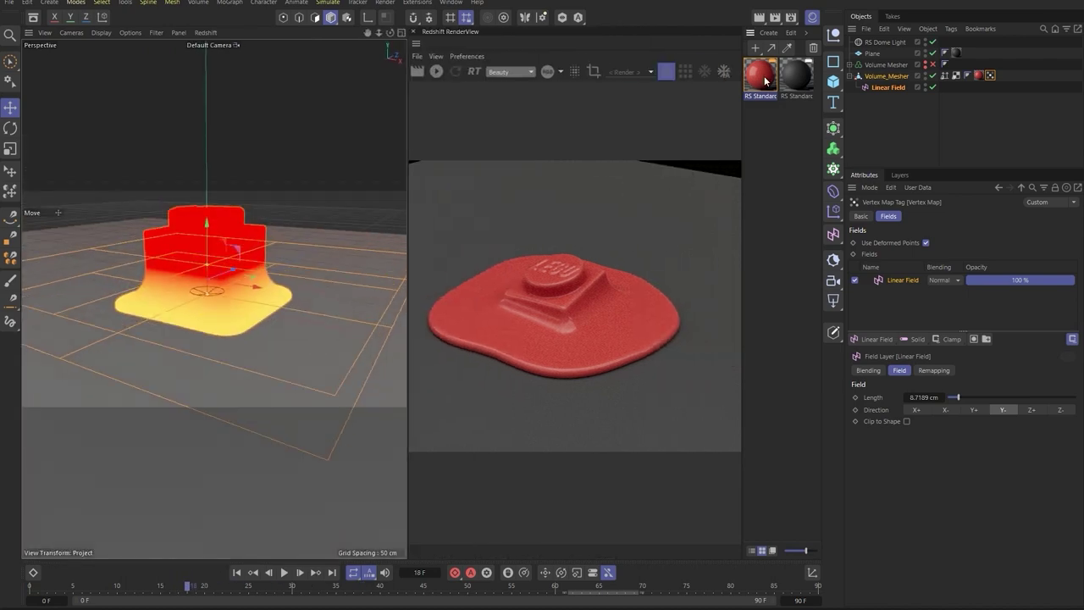
{"action": "double_click", "coordinate": [760, 74]}
{"action": "mouse_move", "coordinate": [641, 68]}
{"action": "left_mouse_down"}
{"action": "mouse_move", "coordinate": [345, 72]}
{"action": "mouse_move", "coordinate": [435, 76]}
{"action": "left_mouse_up"}
Step: Add Material Layer and Standard Material nodes and arrange them beside RS Standard and Output
{"action": "double_click", "coordinate": [97, 106]}
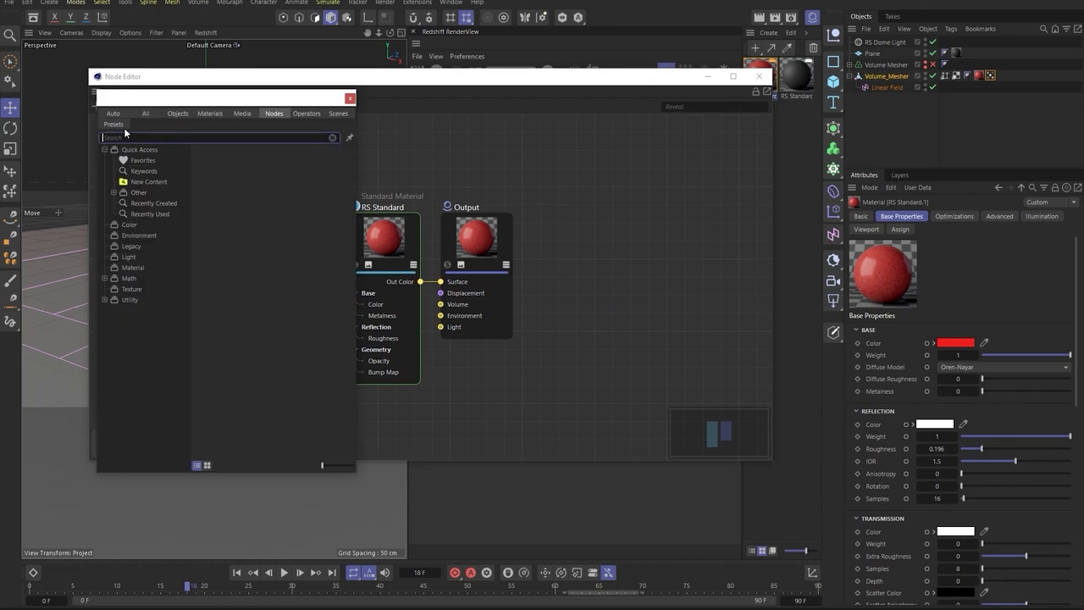
{"action": "type", "text": "mater"}
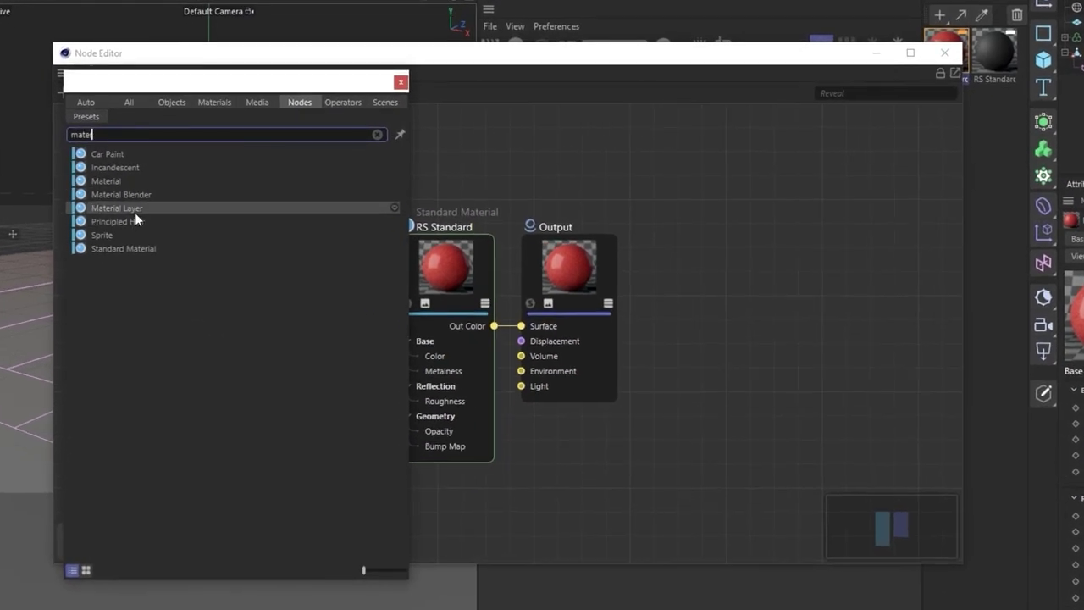
{"action": "left_click_drag", "start_coordinate": [134, 211], "coordinate": [560, 456]}
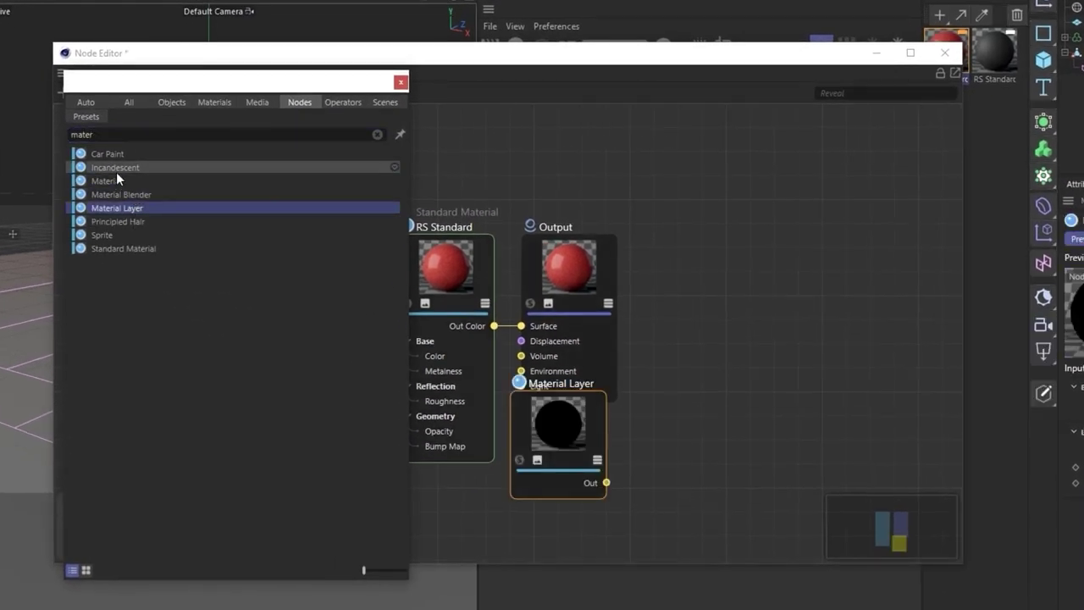
{"action": "mouse_move", "coordinate": [123, 248]}
{"action": "left_mouse_down"}
{"action": "mouse_move", "coordinate": [550, 151]}
{"action": "mouse_move", "coordinate": [338, 357]}
{"action": "left_mouse_up"}
{"action": "left_click", "coordinate": [400, 82]}
{"action": "left_click_drag", "start_coordinate": [599, 271], "coordinate": [811, 245]}
{"action": "left_click_drag", "start_coordinate": [440, 227], "coordinate": [486, 129]}
{"action": "mouse_move", "coordinate": [558, 393]}
{"action": "left_mouse_down"}
{"action": "mouse_move", "coordinate": [477, 458]}
{"action": "mouse_move", "coordinate": [625, 324]}
{"action": "left_mouse_up"}
Step: Wire RS Standard to Base Material, Standard Material to Layer 1 Color, Layer Out to Surface
{"action": "left_click_drag", "start_coordinate": [533, 227], "coordinate": [601, 388]}
{"action": "left_click", "coordinate": [647, 373]}
{"action": "left_click_drag", "start_coordinate": [674, 414], "coordinate": [732, 300]}
{"action": "left_click_drag", "start_coordinate": [769, 263], "coordinate": [831, 272]}
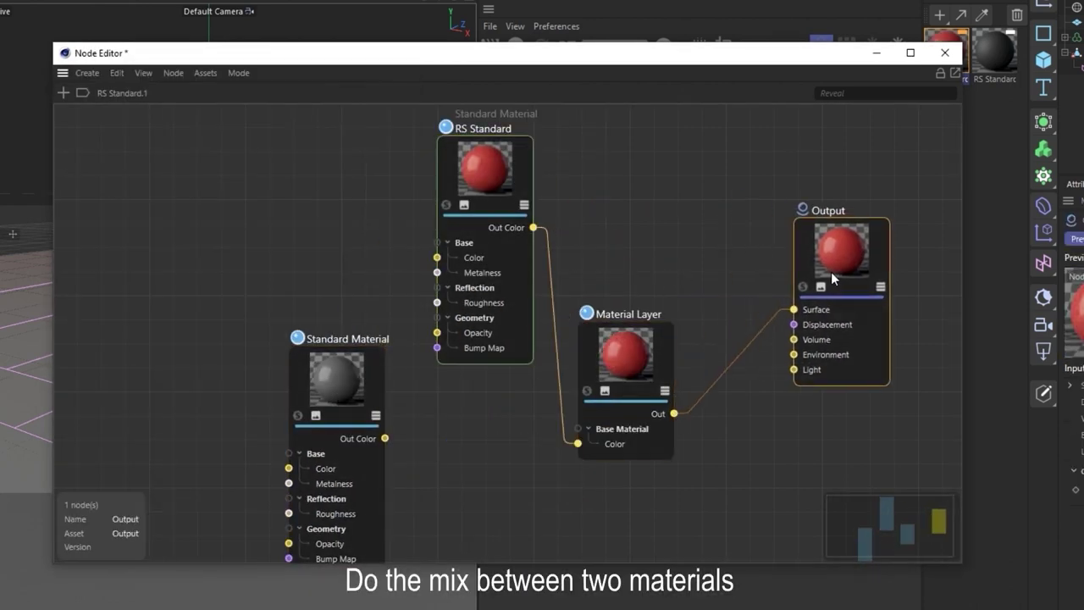
{"action": "left_click_drag", "start_coordinate": [626, 356], "coordinate": [663, 321]}
{"action": "left_click_drag", "start_coordinate": [385, 438], "coordinate": [624, 324]}
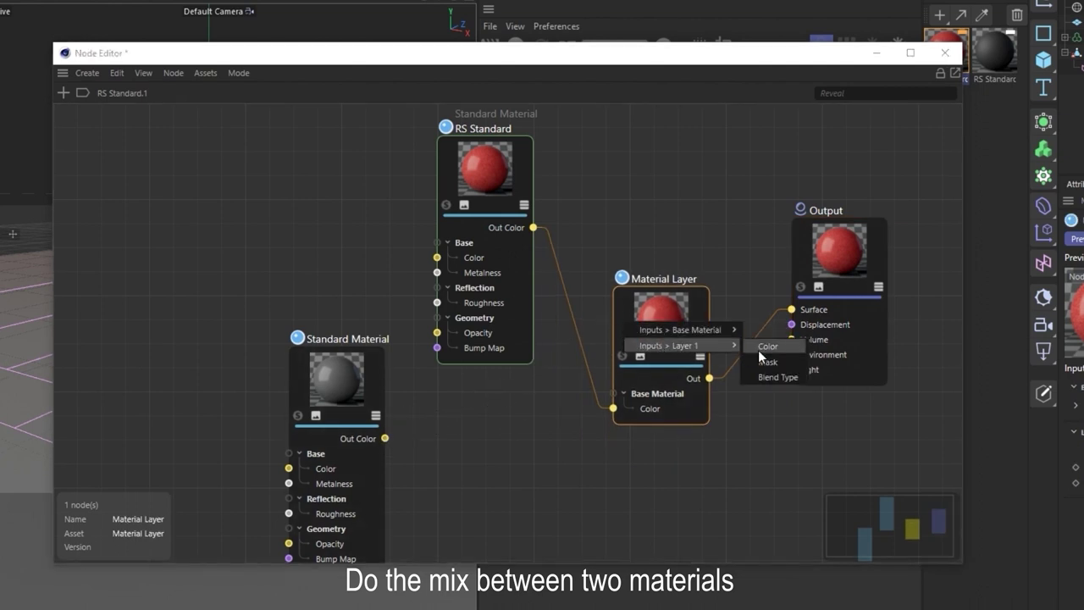
{"action": "left_click", "coordinate": [767, 347]}
{"action": "left_click_drag", "start_coordinate": [353, 391], "coordinate": [482, 435]}
Step: Fit all nodes in view and check the render at frame 30
{"action": "left_click_drag", "start_coordinate": [963, 271], "coordinate": [738, 271]}
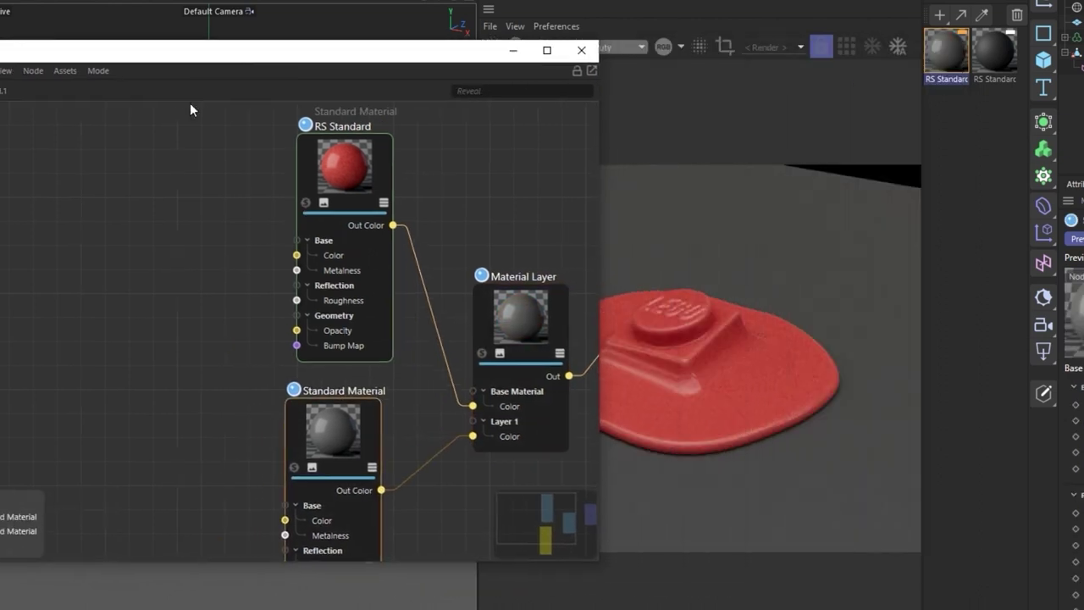
{"action": "key", "text": "h"}
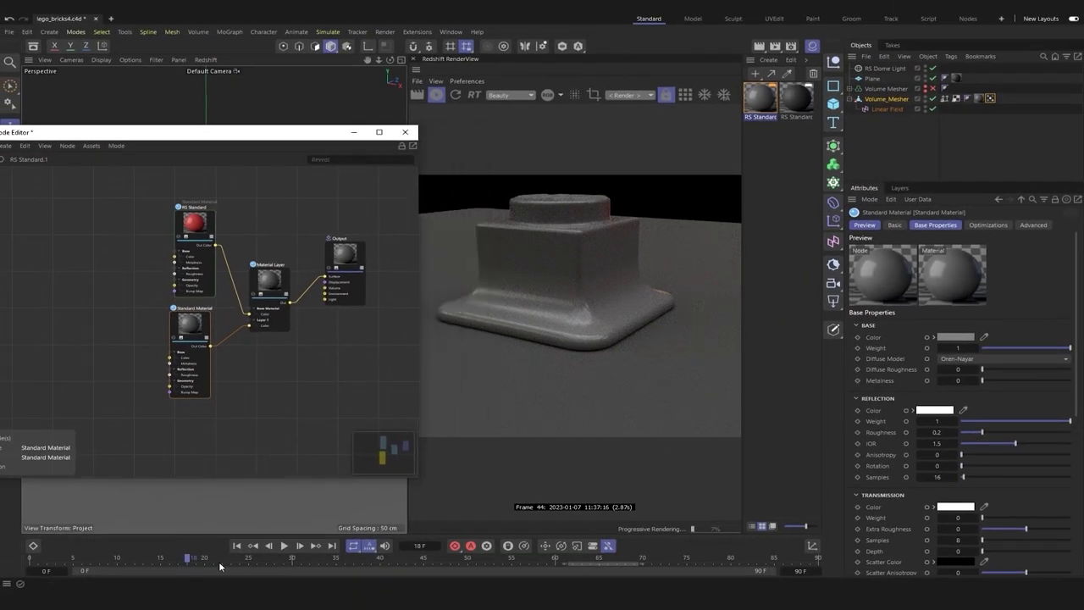
{"action": "left_click_drag", "start_coordinate": [219, 566], "coordinate": [294, 566]}
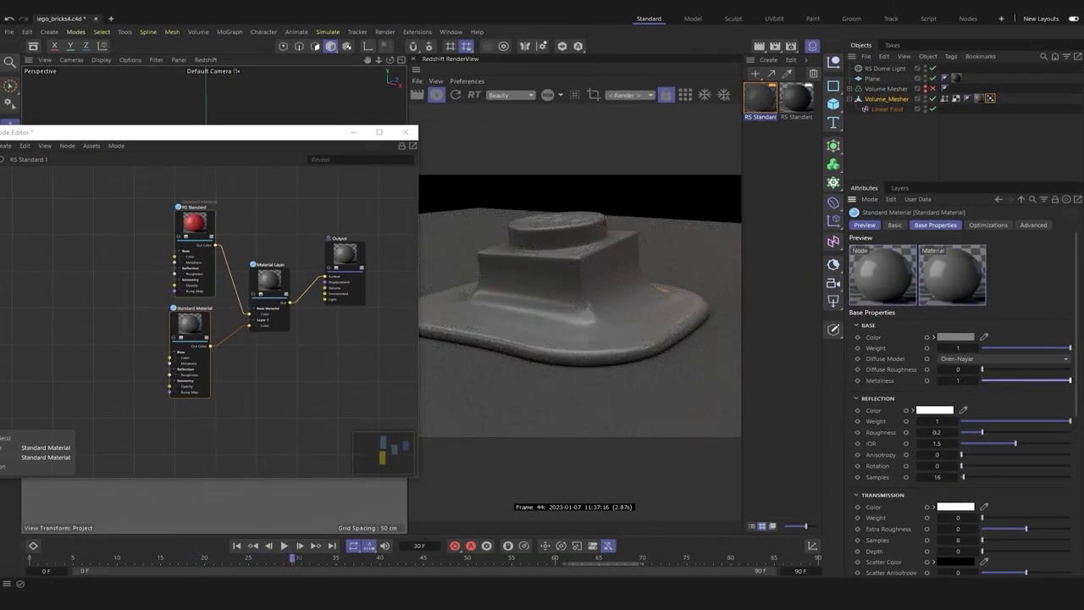
Step: Make the Standard Material fully metallic light silver with 0.074 roughness for chrome
{"action": "left_click_drag", "start_coordinate": [982, 381], "coordinate": [1070, 380]}
{"action": "left_click", "coordinate": [955, 337]}
{"action": "left_click_drag", "start_coordinate": [845, 444], "coordinate": [842, 413]}
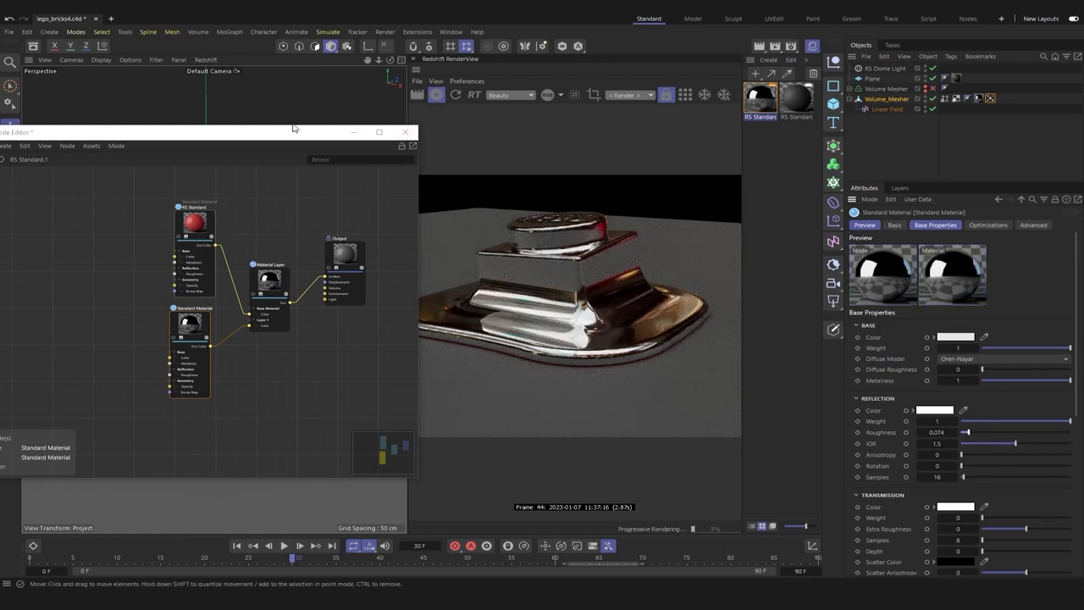
{"action": "left_click_drag", "start_coordinate": [200, 227], "coordinate": [177, 200]}
{"action": "left_click_drag", "start_coordinate": [194, 323], "coordinate": [185, 324]}
{"action": "mouse_move", "coordinate": [229, 133]}
{"action": "left_mouse_down"}
{"action": "mouse_move", "coordinate": [232, 122]}
{"action": "mouse_move", "coordinate": [265, 122]}
{"action": "left_mouse_up"}
{"action": "key", "text": "shift+c"}
Step: Add Vertex Attribute and Ramp nodes and place them near the Material Layer
{"action": "type", "text": "v"}
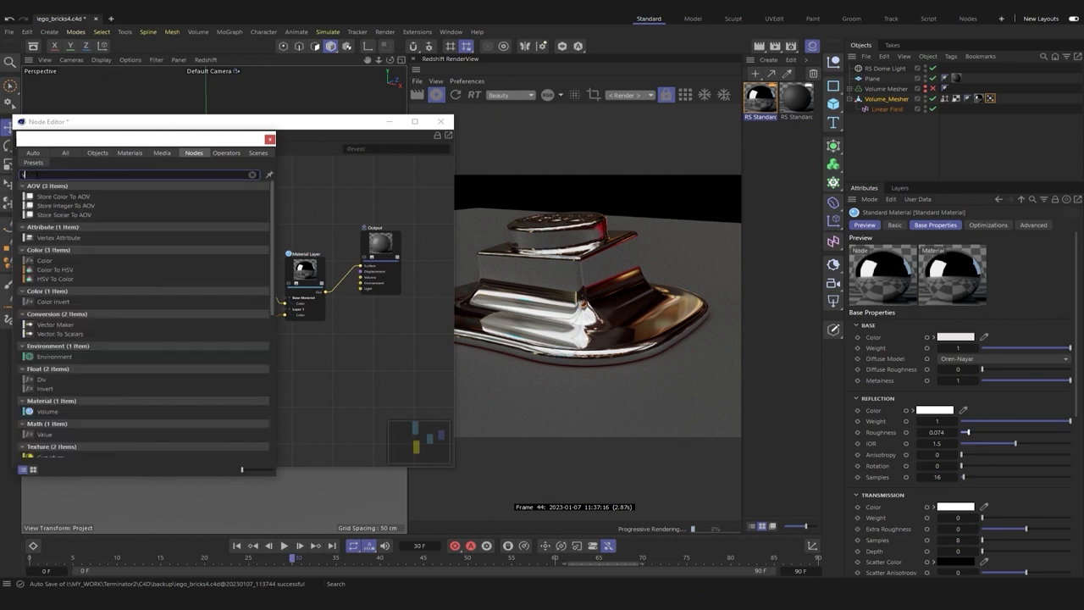
{"action": "type", "text": "er"}
{"action": "key", "text": "Return"}
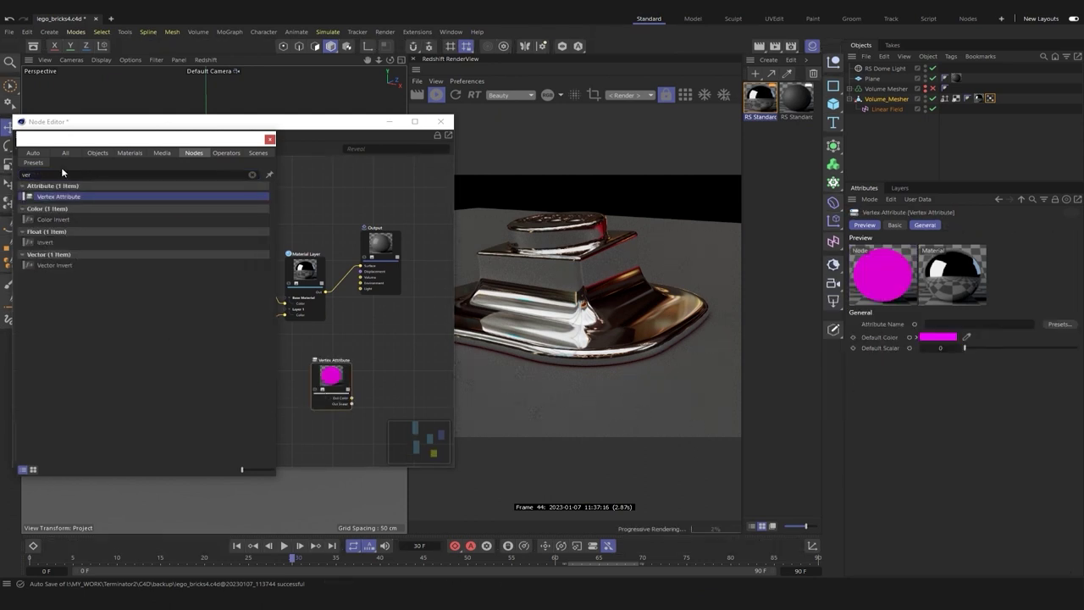
{"action": "key", "text": "BackSpace"}
{"action": "key", "text": "BackSpace"}
{"action": "key", "text": "BackSpace"}
{"action": "type", "text": "ram"}
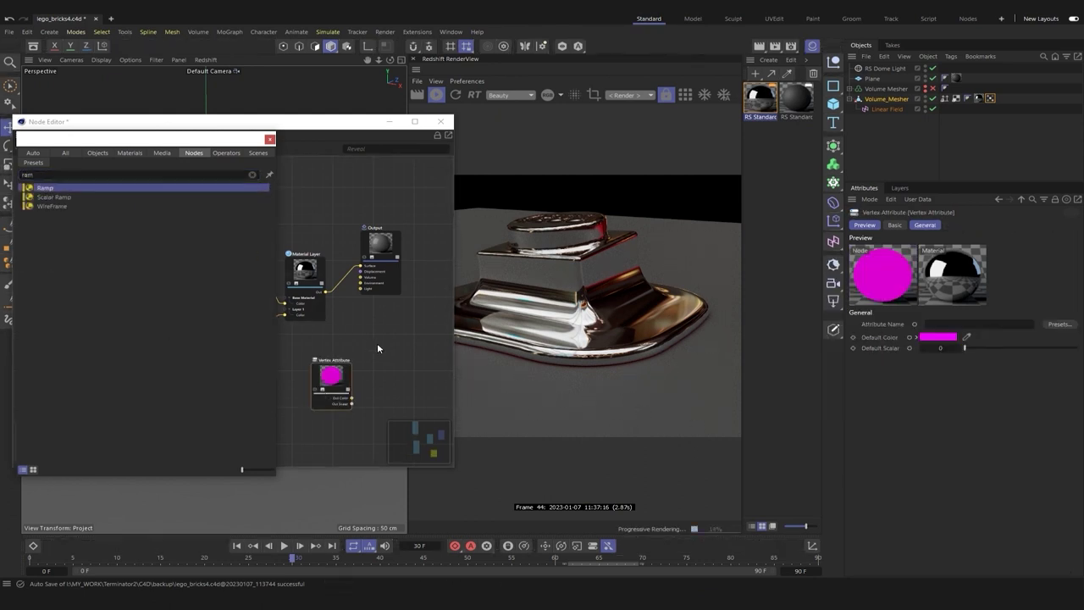
{"action": "key", "text": "Return"}
{"action": "left_click", "coordinate": [270, 139]}
{"action": "left_click_drag", "start_coordinate": [305, 350], "coordinate": [196, 387]}
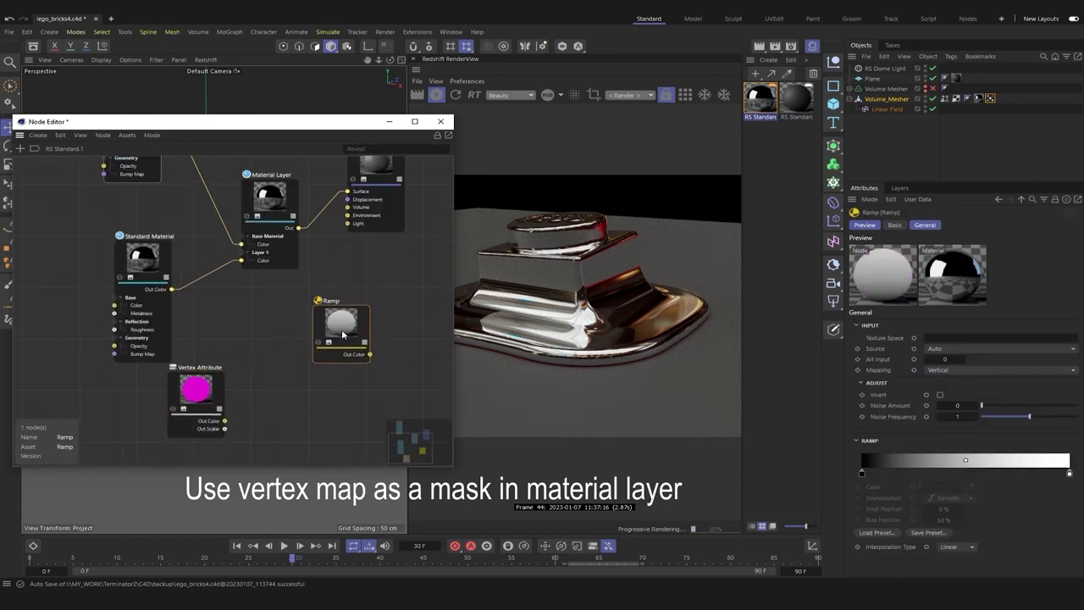
{"action": "left_click_drag", "start_coordinate": [339, 320], "coordinate": [305, 389]}
Step: Connect Vertex Attribute Out Scalar to Ramp Alt Input and Ramp Out Color to Layer 1 Mask
{"action": "left_click", "coordinate": [201, 388]}
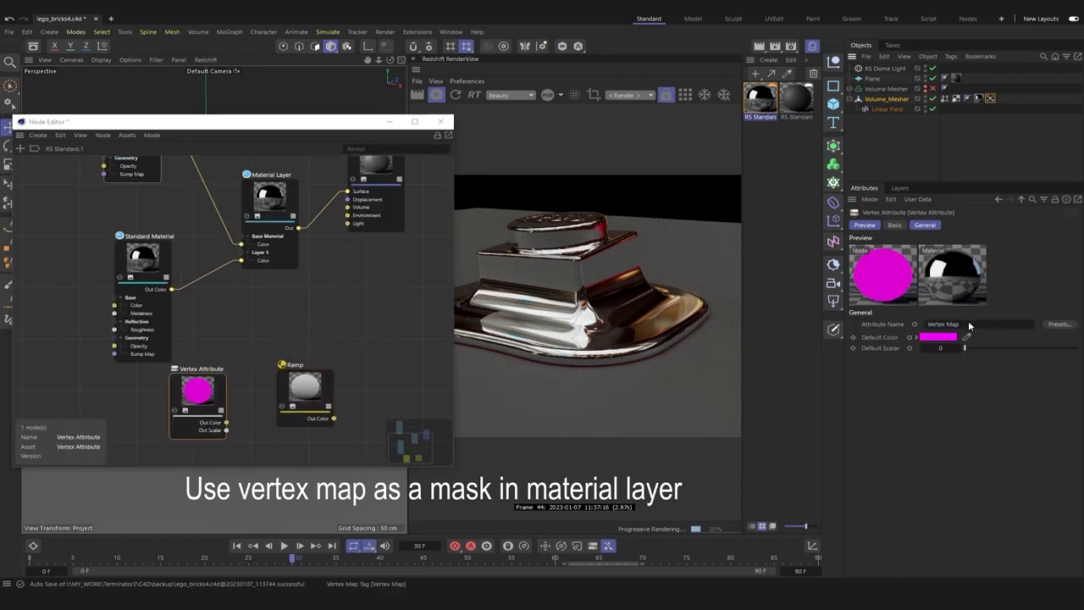
{"action": "left_click_drag", "start_coordinate": [288, 390], "coordinate": [285, 441]}
{"action": "left_click", "coordinate": [374, 399]}
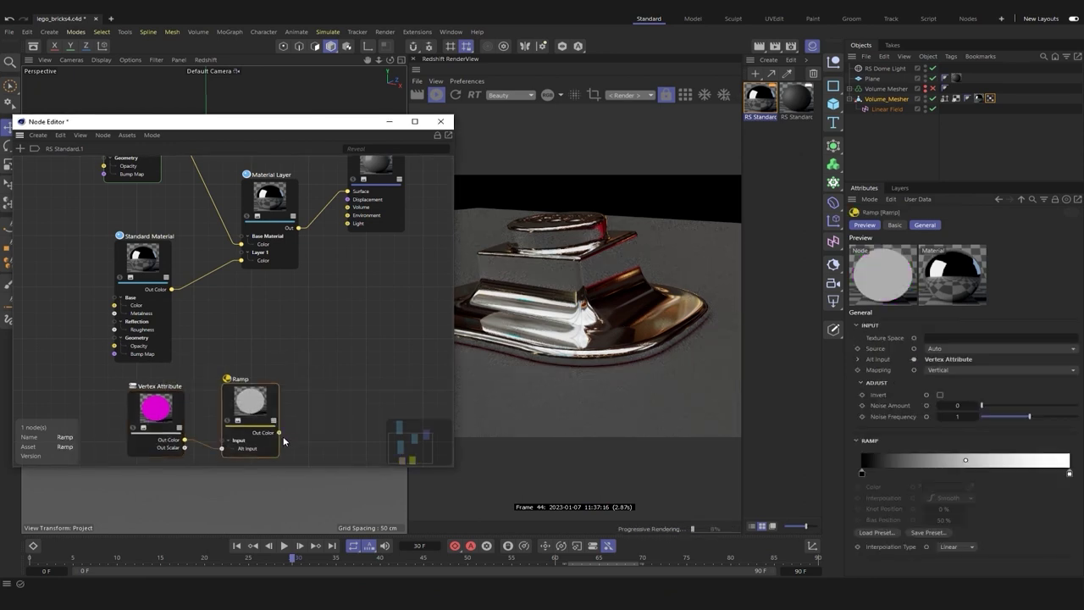
{"action": "left_click_drag", "start_coordinate": [260, 270], "coordinate": [258, 246]}
{"action": "left_click", "coordinate": [363, 231]}
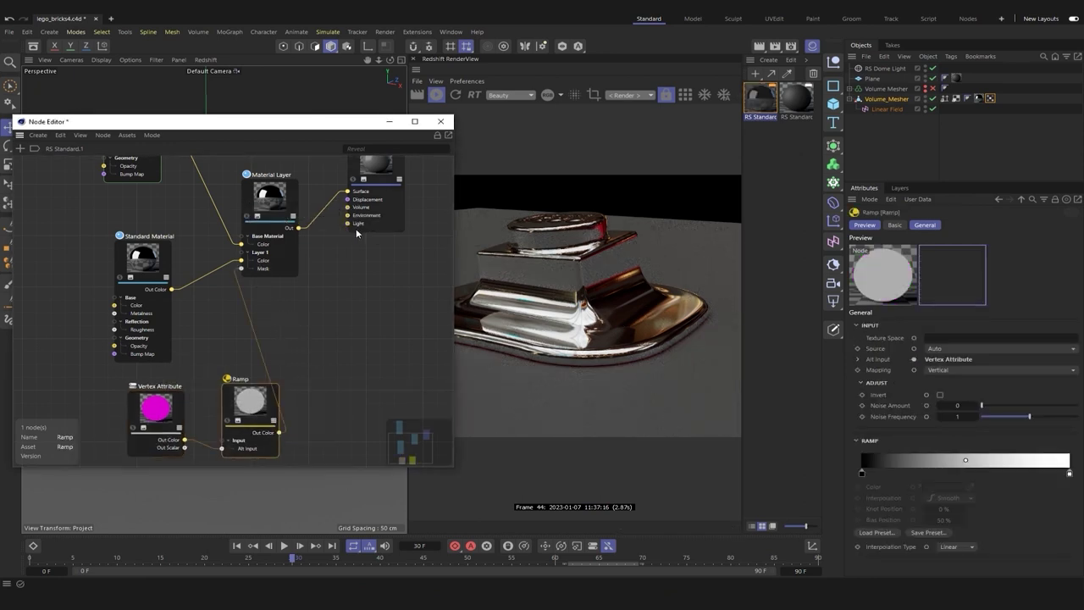
{"action": "left_click_drag", "start_coordinate": [334, 129], "coordinate": [324, 129]}
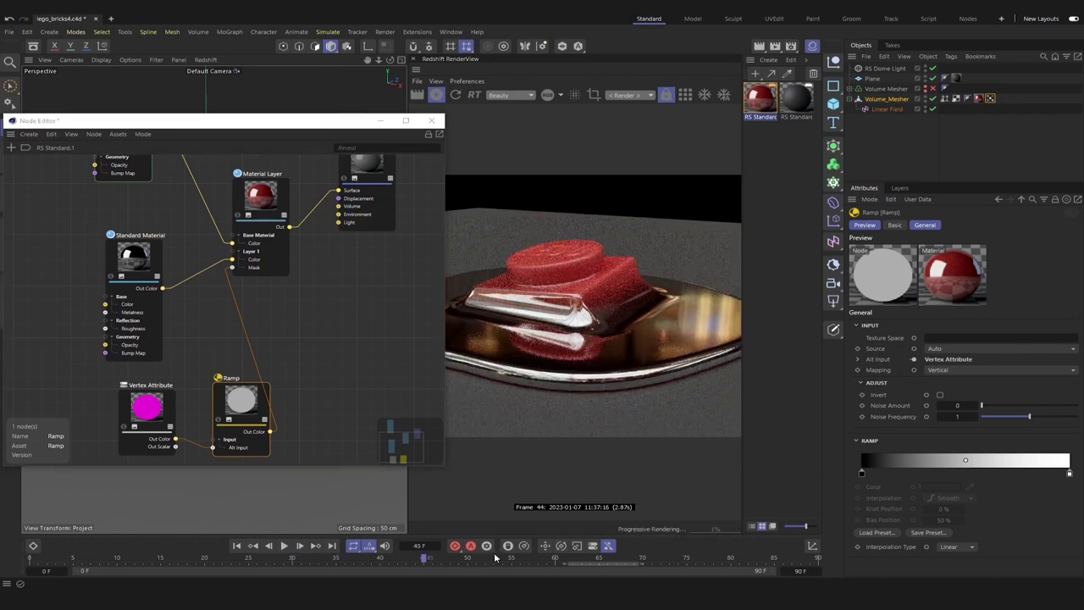
Step: Lower the Linear Field's P.Y to about -10.14 cm at the animation start
{"action": "left_click", "coordinate": [432, 120]}
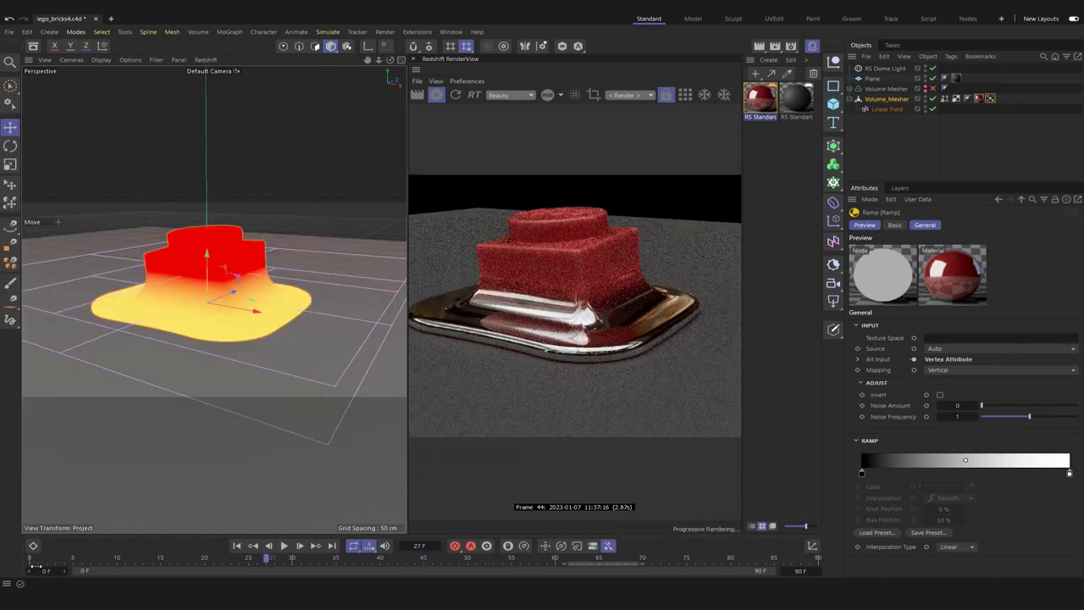
{"action": "left_click", "coordinate": [880, 111]}
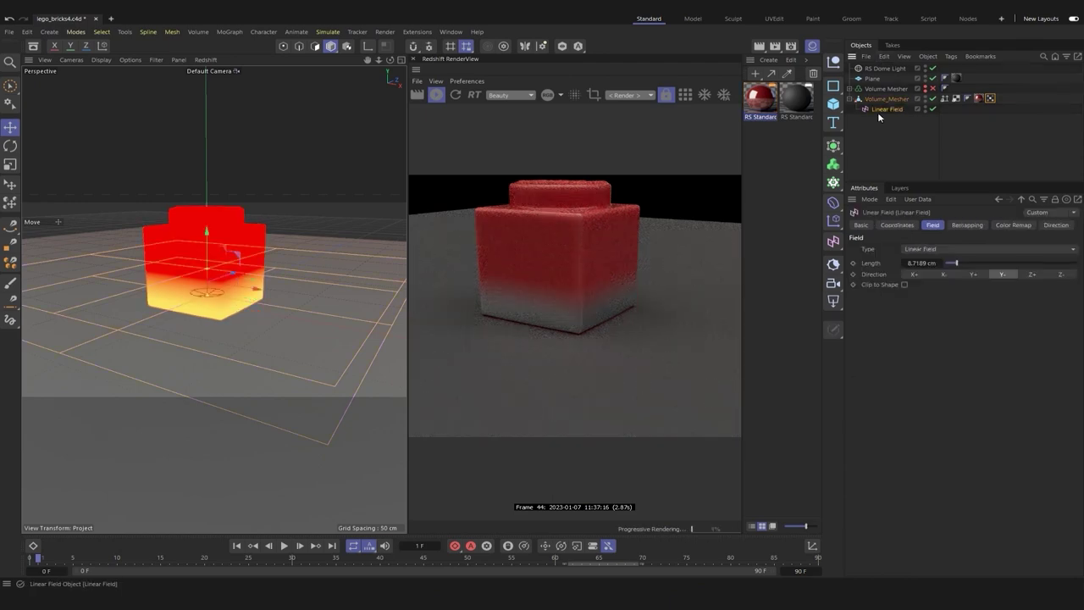
{"action": "left_click", "coordinate": [11, 127]}
{"action": "mouse_move", "coordinate": [38, 559]}
{"action": "left_mouse_down"}
{"action": "mouse_move", "coordinate": [187, 560]}
{"action": "mouse_move", "coordinate": [49, 560]}
{"action": "left_mouse_up"}
{"action": "left_click", "coordinate": [887, 110]}
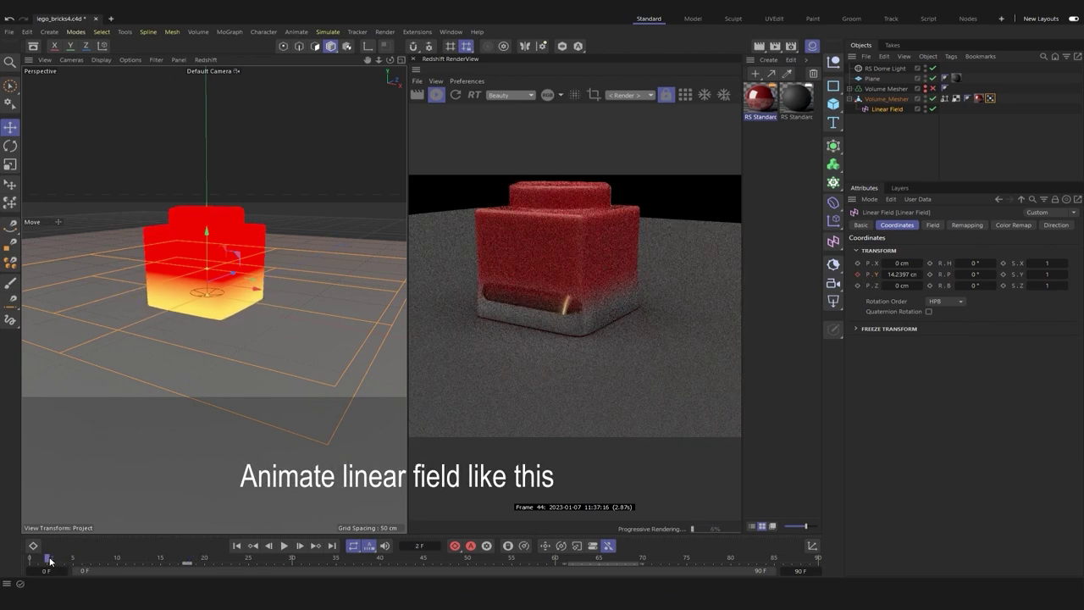
{"action": "left_click_drag", "start_coordinate": [202, 234], "coordinate": [201, 272]}
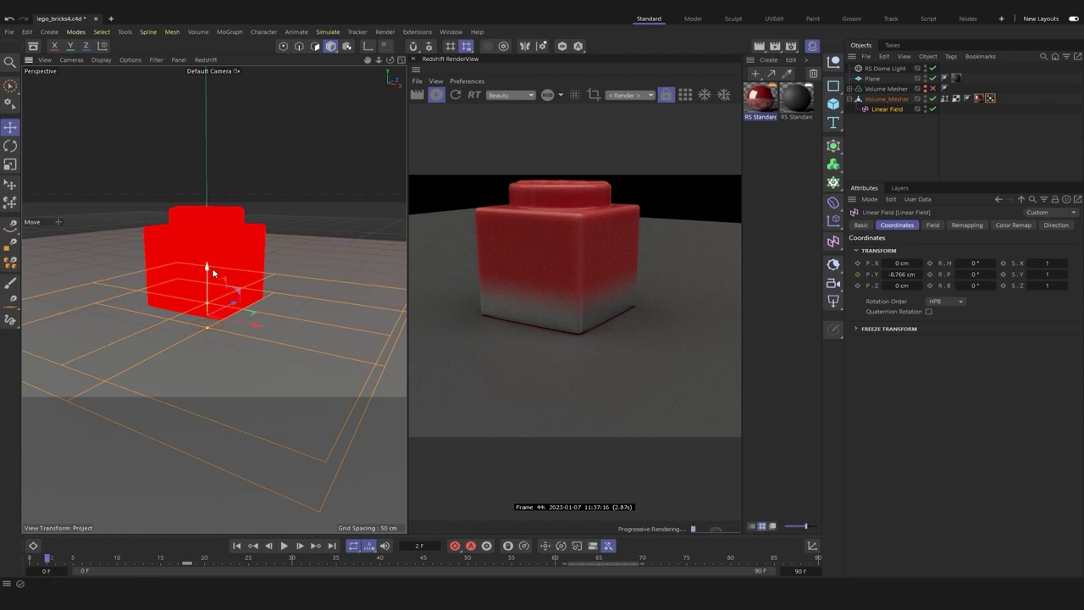
{"action": "left_click_drag", "start_coordinate": [213, 272], "coordinate": [208, 276]}
{"action": "left_click", "coordinate": [457, 96]}
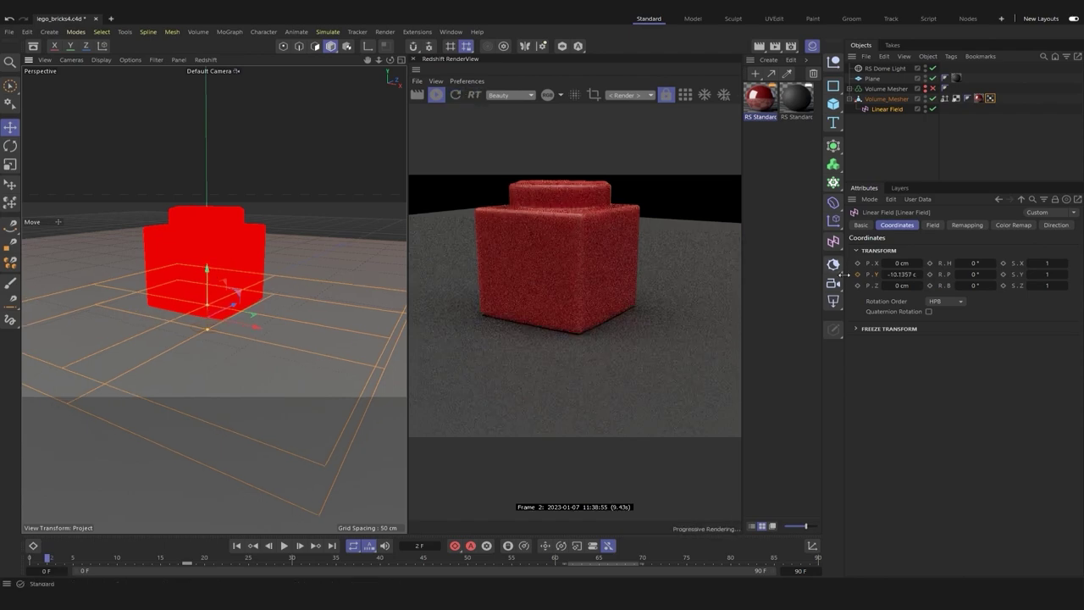
Step: Scrub through the timeline to preview the red brick melting into a chrome puddle
{"action": "left_click_drag", "start_coordinate": [56, 559], "coordinate": [811, 557]}
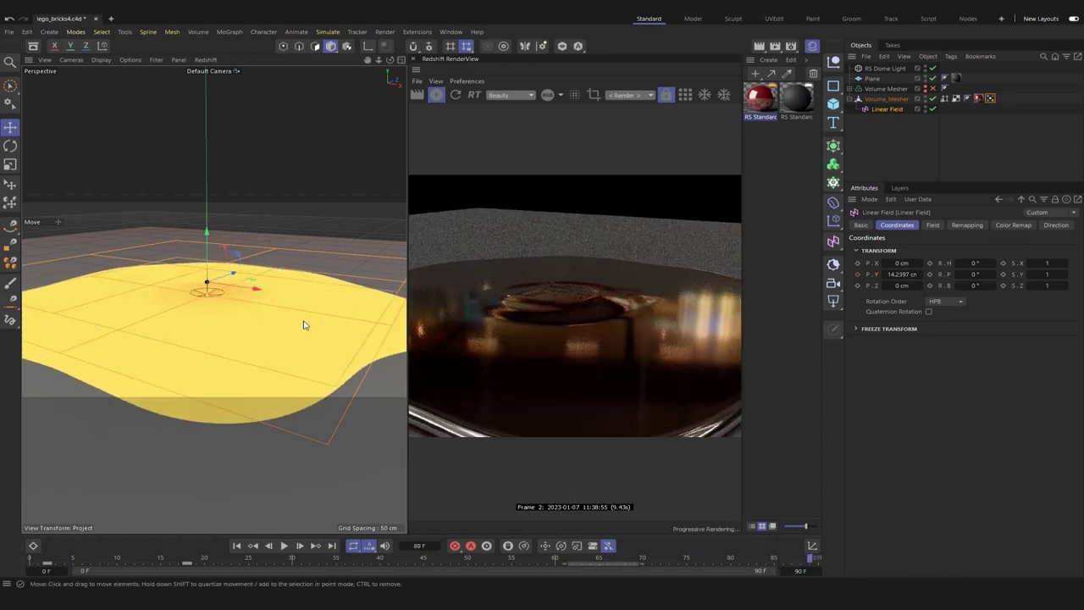
{"action": "scroll", "coordinate": [282, 326], "scroll_direction": "down", "scroll_amount": 2}
{"action": "scroll", "coordinate": [282, 326], "scroll_direction": "down", "scroll_amount": 3}
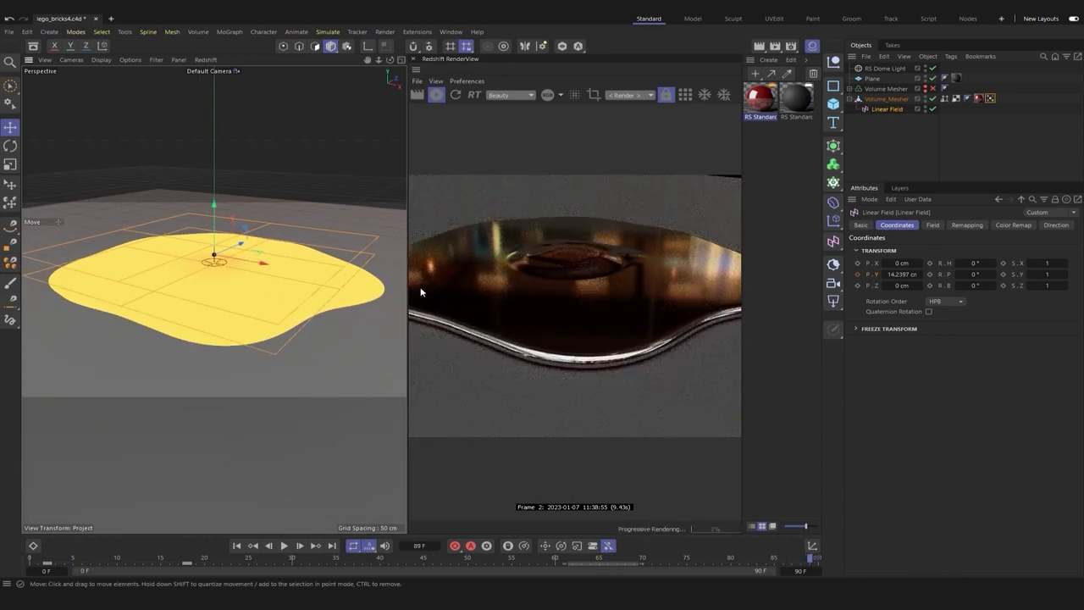
{"action": "left_click", "coordinate": [885, 67]}
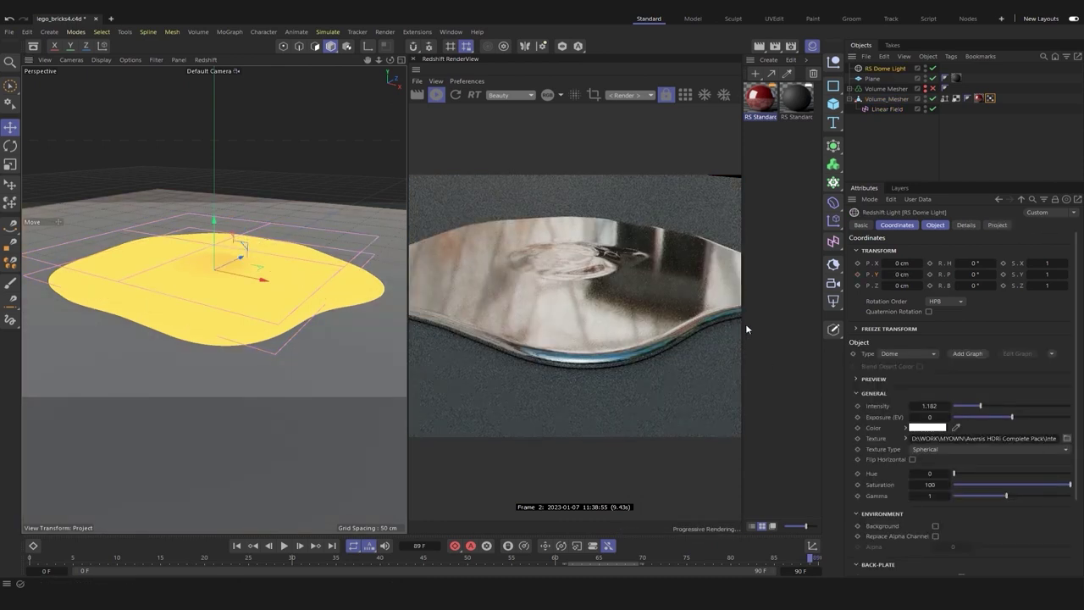
{"action": "left_click", "coordinate": [55, 559]}
{"action": "left_click_drag", "start_coordinate": [225, 230], "coordinate": [182, 514], "text": "alt"}
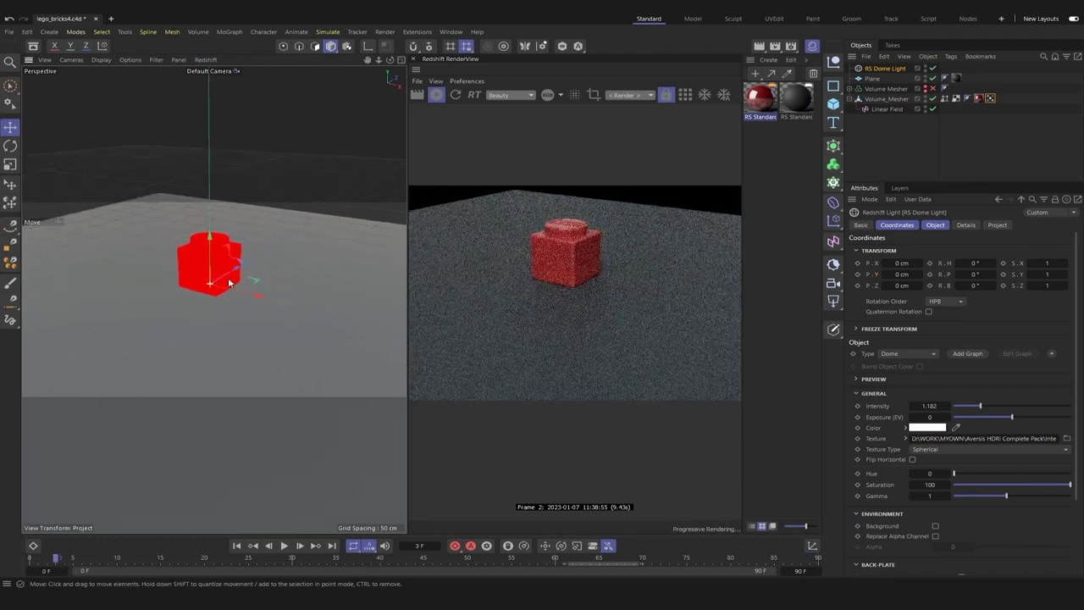
{"action": "left_click_drag", "start_coordinate": [91, 562], "coordinate": [185, 566]}
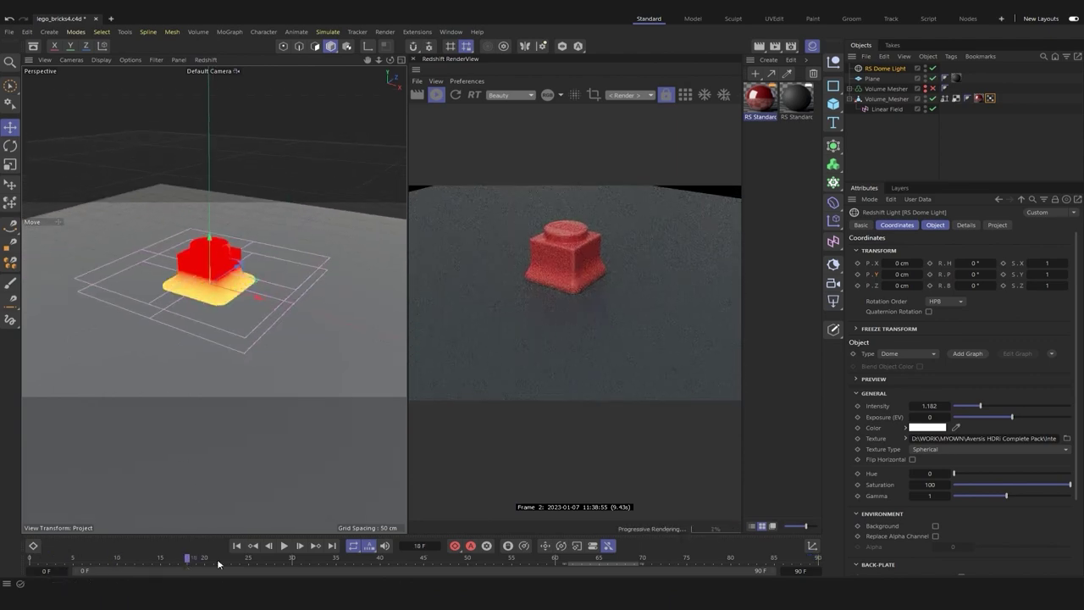
{"action": "left_click_drag", "start_coordinate": [258, 562], "coordinate": [337, 562]}
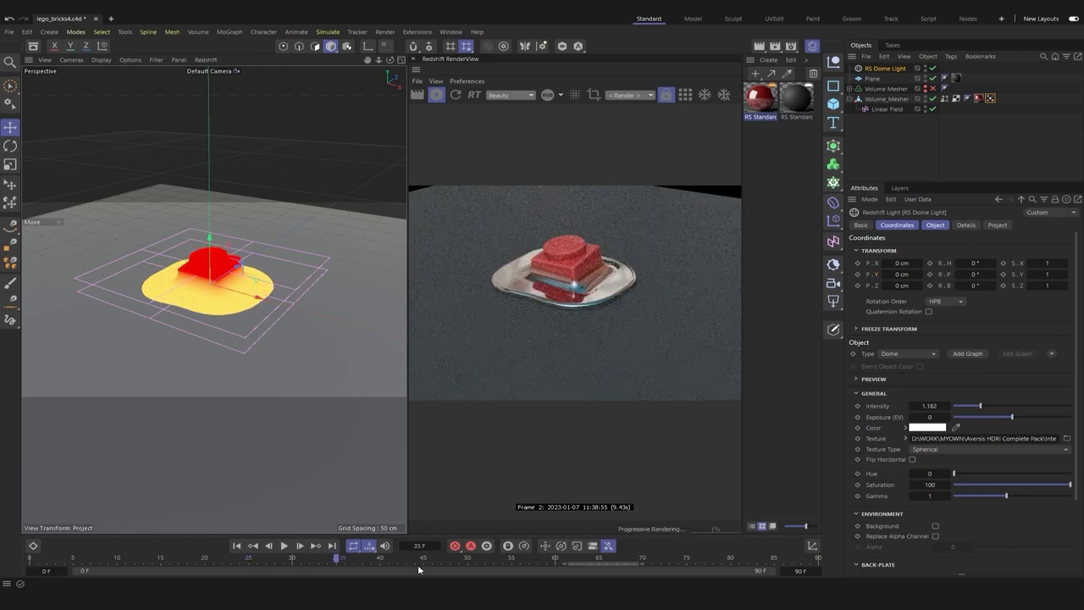
{"action": "left_click_drag", "start_coordinate": [436, 561], "coordinate": [802, 562]}
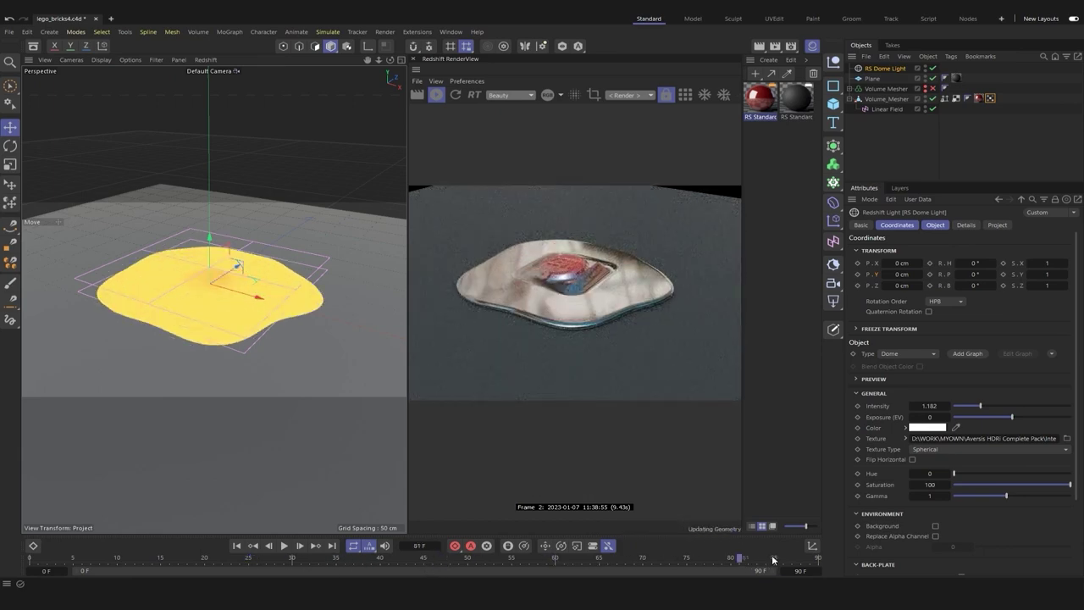
{"action": "left_click", "coordinate": [47, 562]}
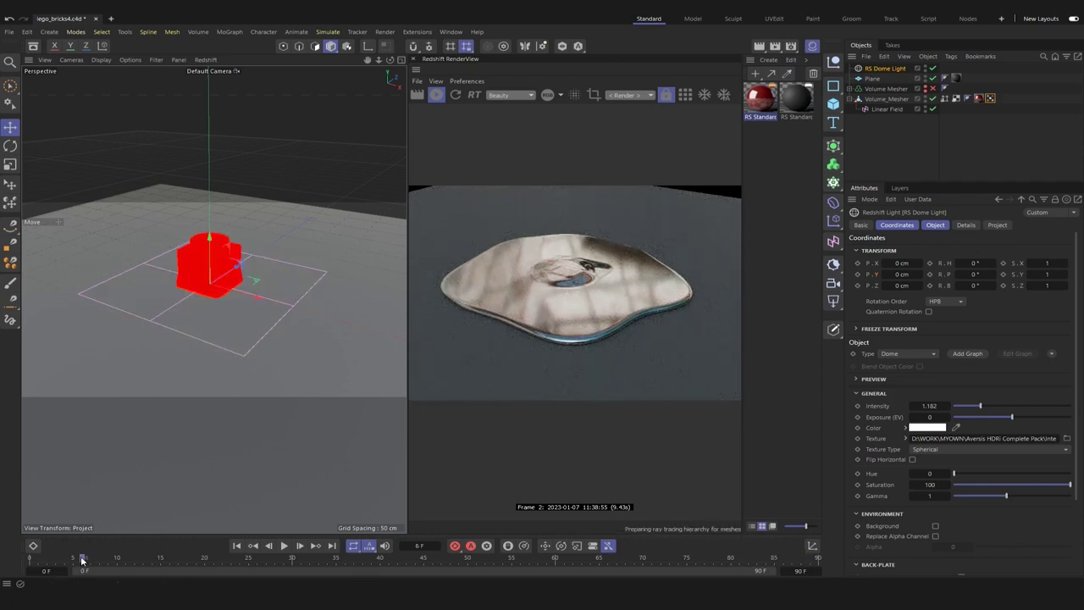
Step: Set the RS Standard subsurface colour to 198, 14, 14 with 0.541 weight
{"action": "double_click", "coordinate": [760, 97]}
{"action": "left_click", "coordinate": [955, 339]}
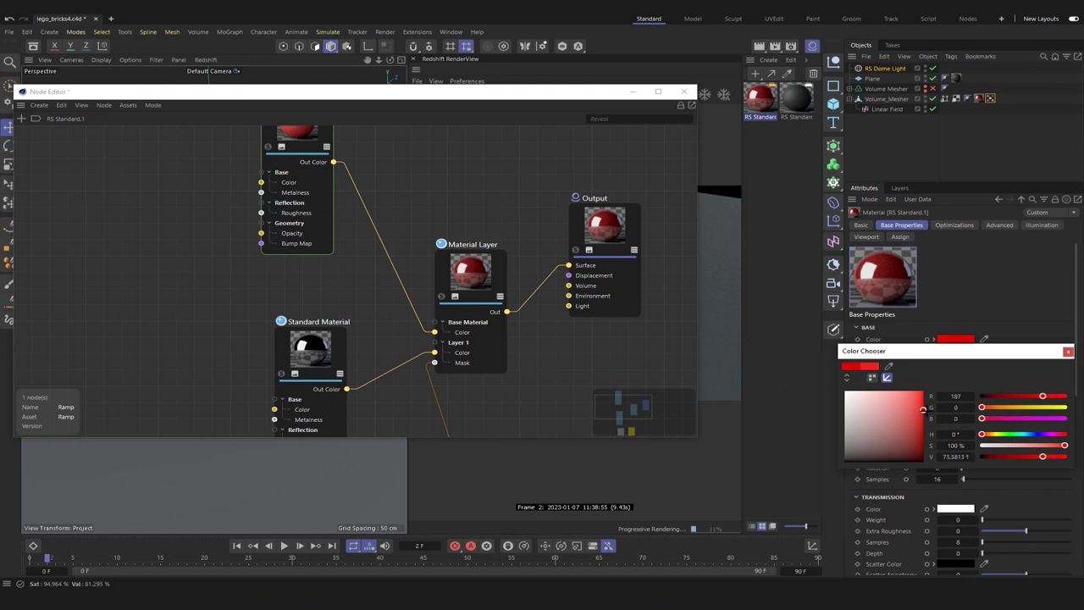
{"action": "left_click_drag", "start_coordinate": [697, 330], "coordinate": [463, 330]}
{"action": "scroll", "coordinate": [1079, 426], "scroll_direction": "down", "scroll_amount": 2}
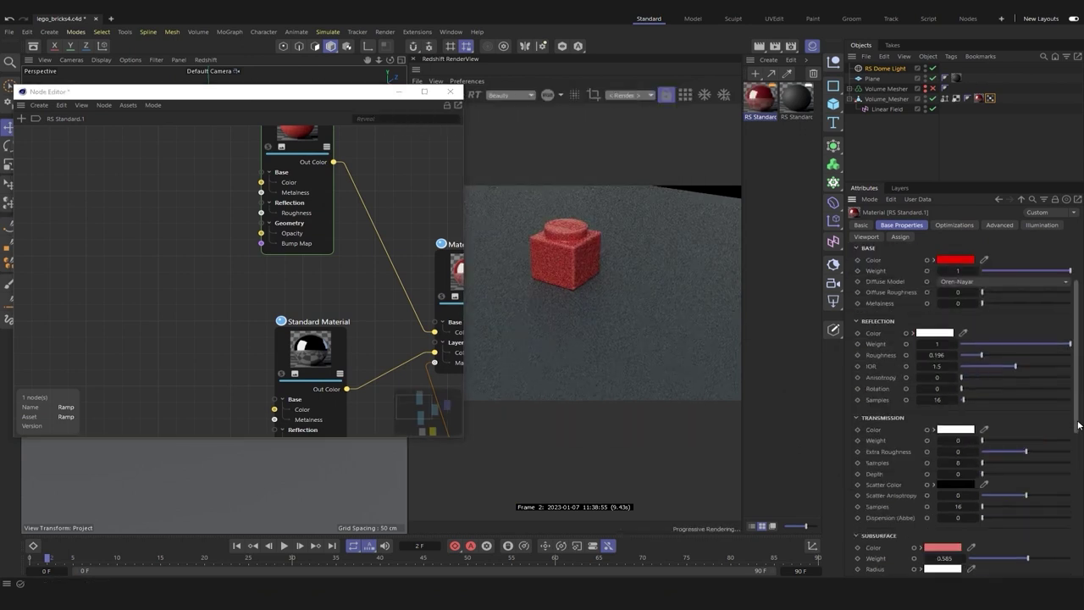
{"action": "scroll", "coordinate": [1037, 467], "scroll_direction": "down", "scroll_amount": 3}
{"action": "left_click", "coordinate": [947, 457]}
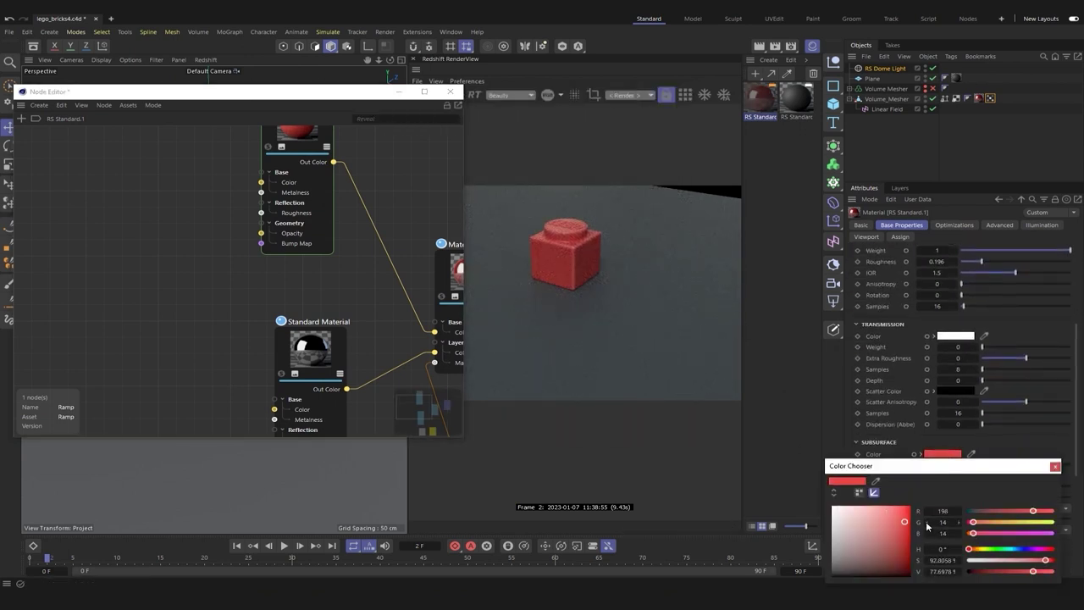
{"action": "left_click", "coordinate": [1058, 468]}
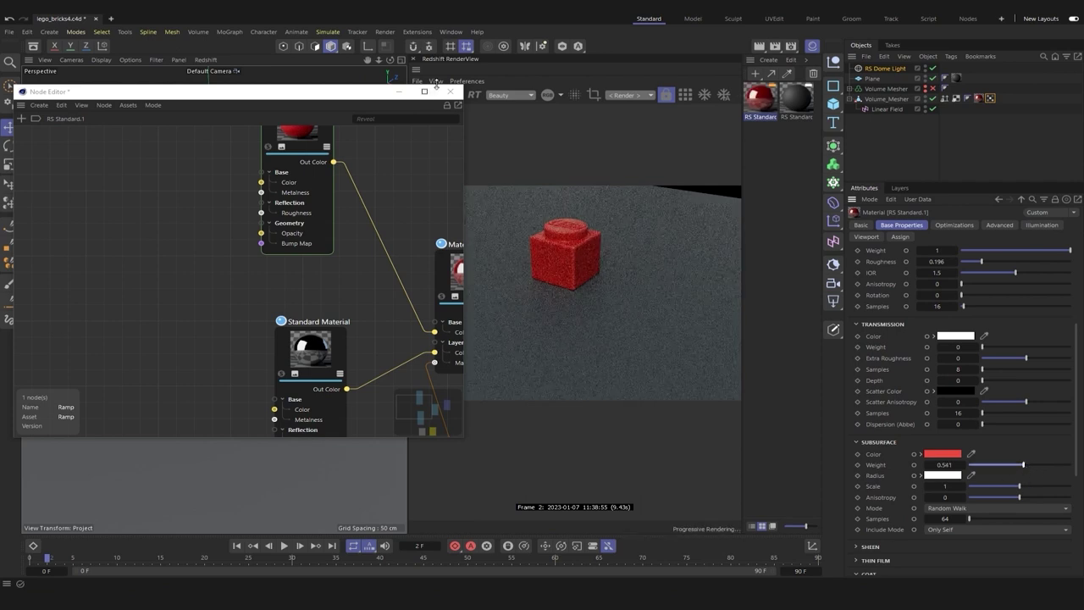
{"action": "left_click", "coordinate": [450, 91]}
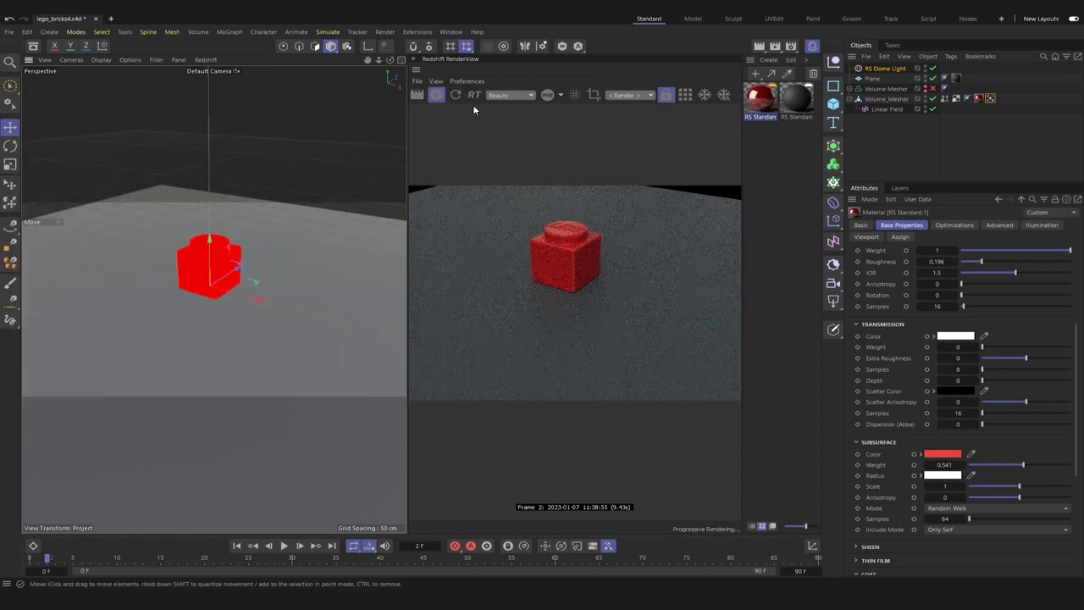
Step: Render the full 91-frame melting animation at 1280×720 in the Picture Viewer
{"action": "left_click", "coordinate": [886, 99]}
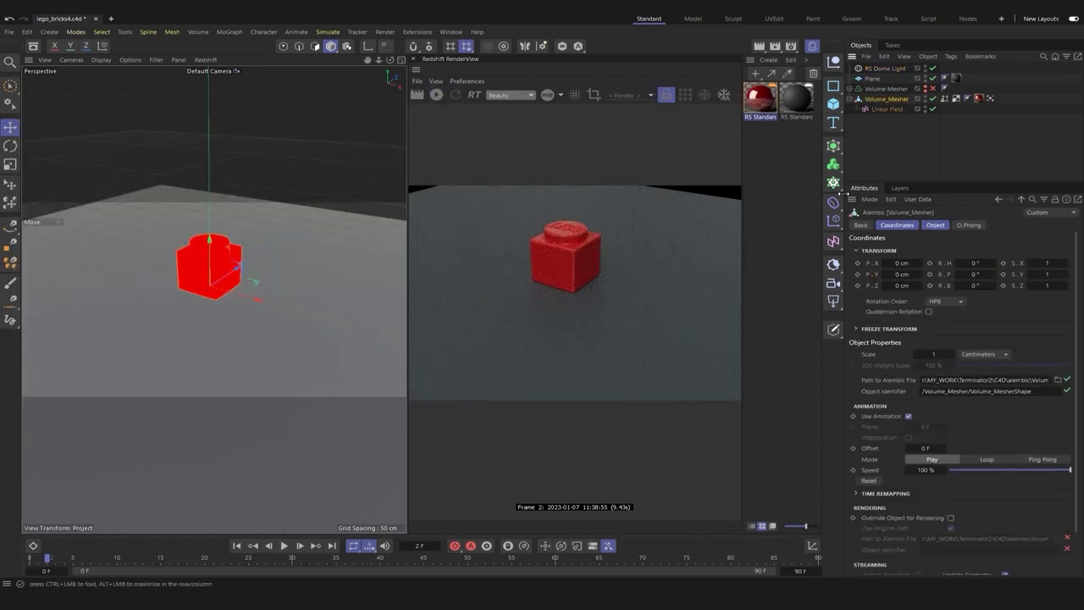
{"action": "left_click", "coordinate": [887, 108]}
{"action": "left_click", "coordinate": [887, 99]}
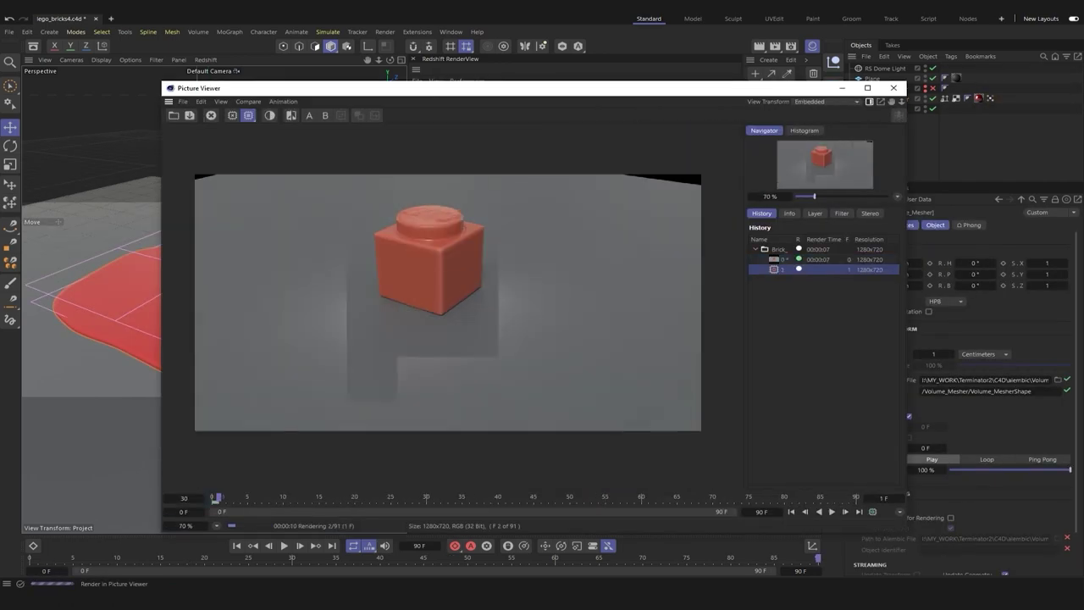